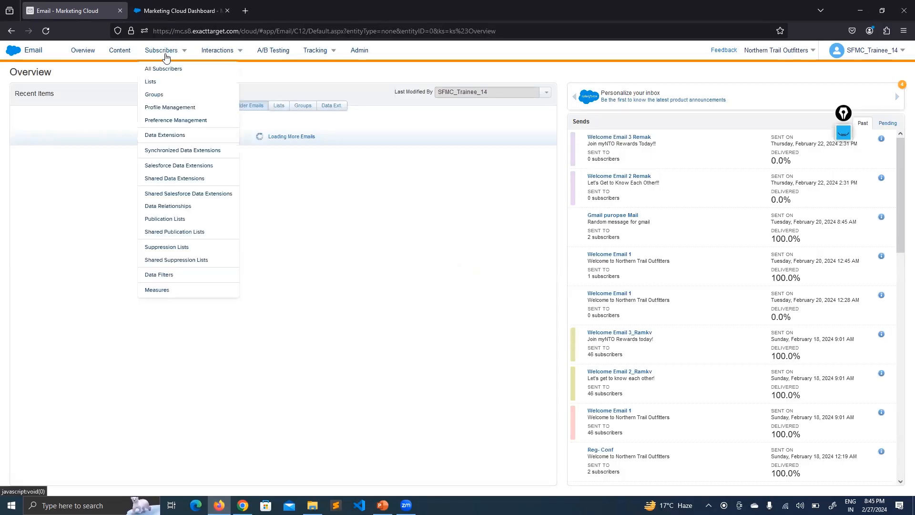
- Switch from the Email overview to the My Lists page of subscriber lists
click(160, 82)
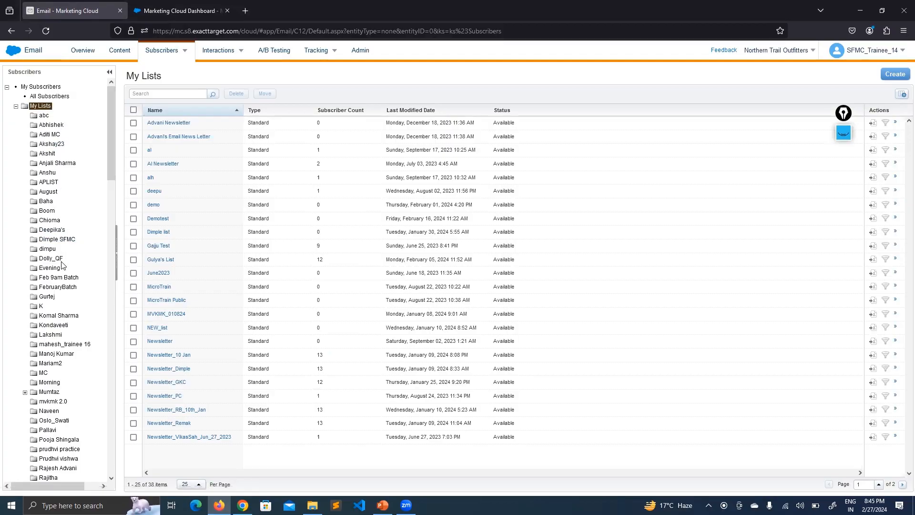
- Open the FebruaryBatch folder and its only list, Newletter_26Feb
click(58, 287)
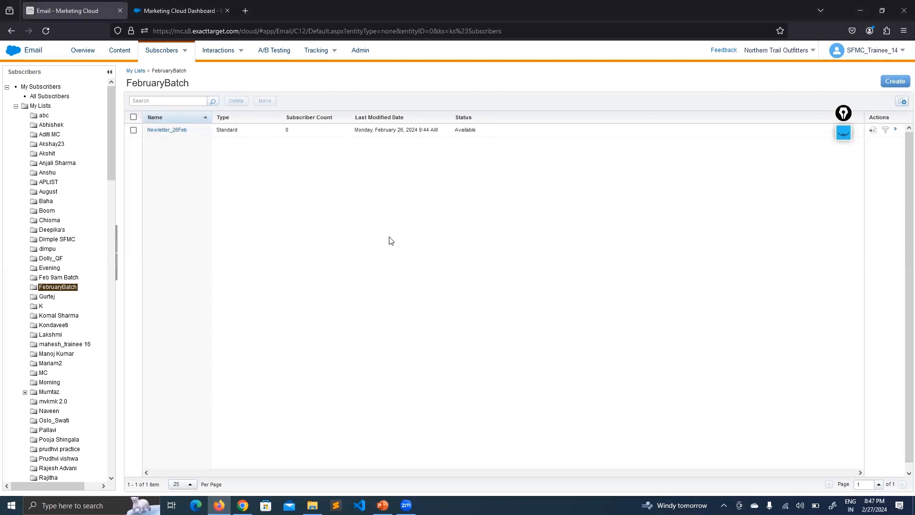
click(168, 130)
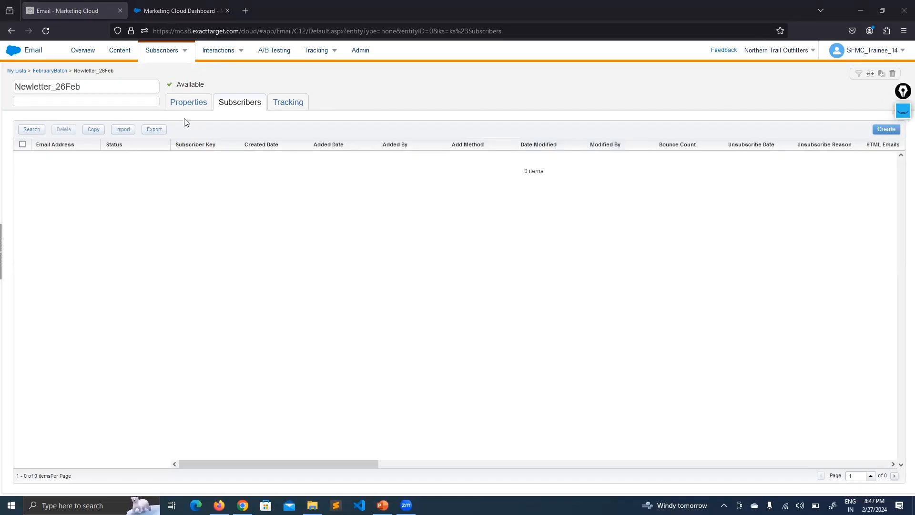
- Check Newletter_26Feb's properties, then scroll its empty subscriber grid through columns like Language, Gender and State
click(176, 108)
click(238, 101)
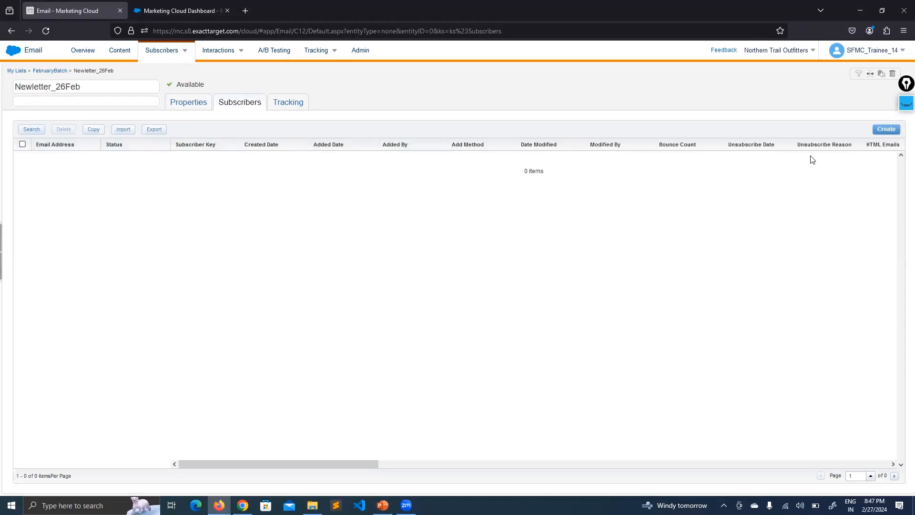
drag(247, 456, 859, 256)
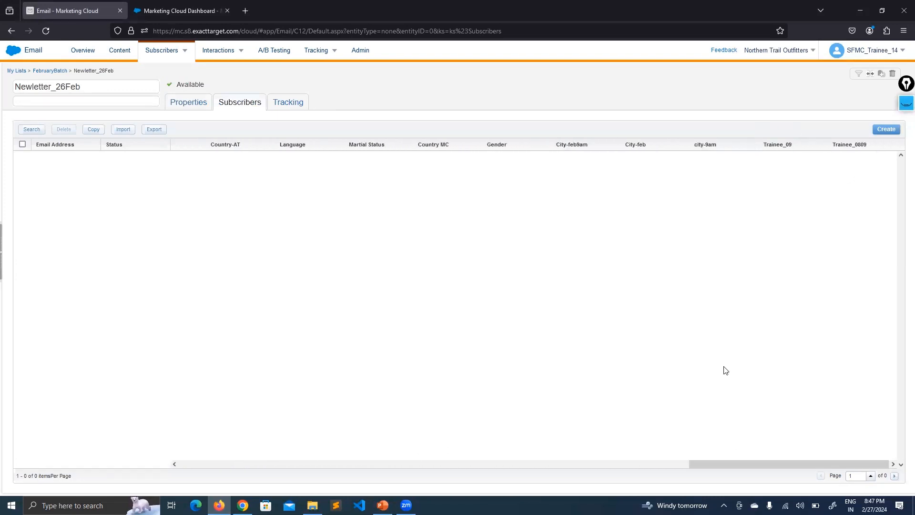
drag(758, 464, 222, 405)
drag(772, 466, 239, 420)
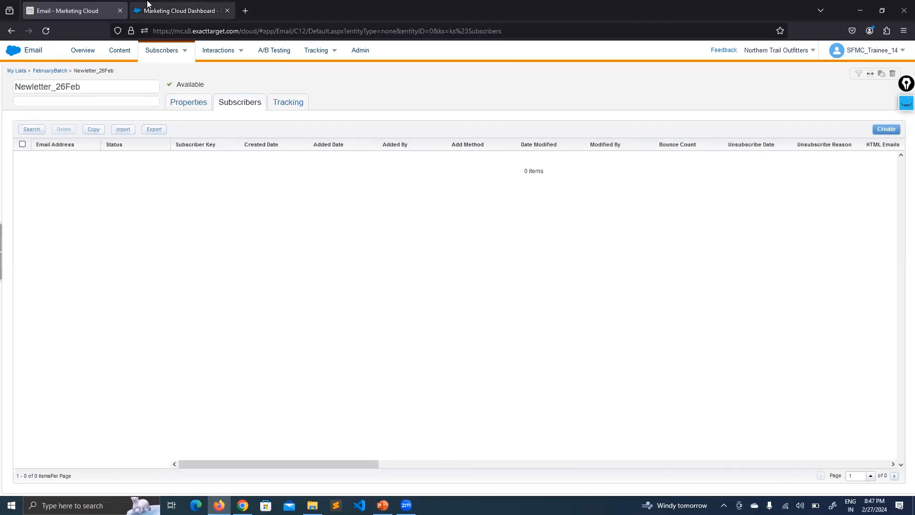
- Duplicate the Marketing Cloud Dashboard browser tab twice
click(172, 11)
right_click(167, 9)
click(190, 72)
click(176, 11)
right_click(174, 10)
click(205, 74)
- In the copied tab, go to Email Studio's Email overview with its recent items
click(186, 14)
mouse_move(20, 101)
click(20, 135)
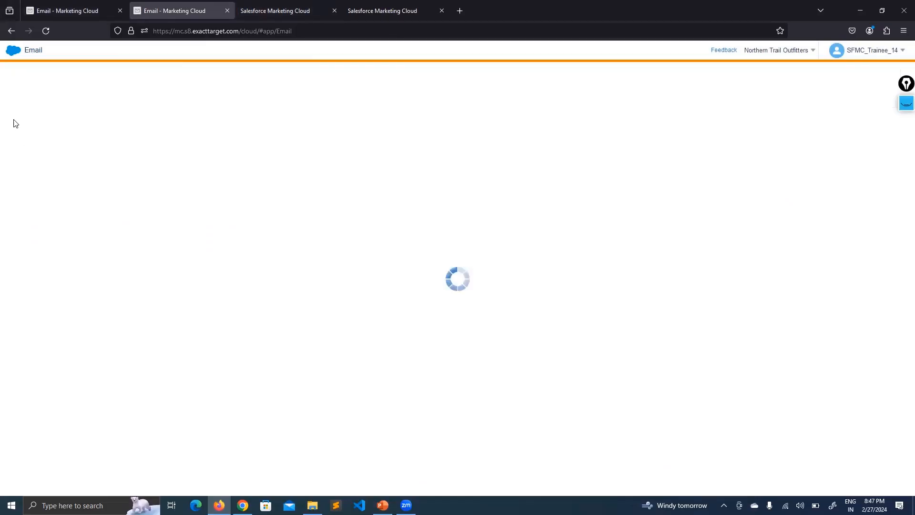
mouse_move(31, 117)
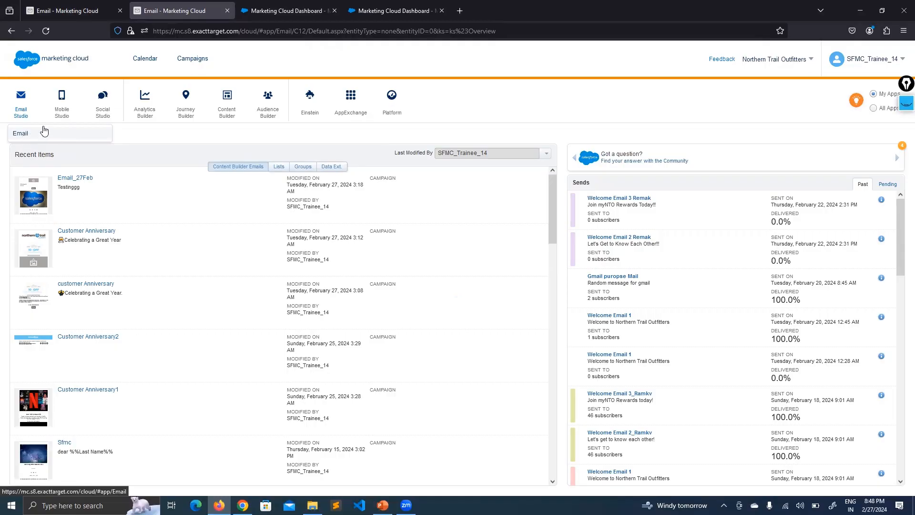
mouse_move(111, 121)
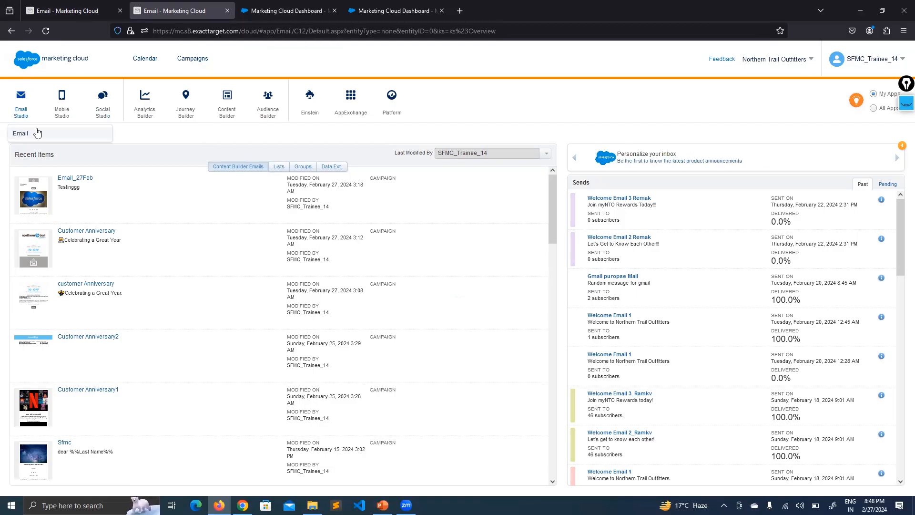
- Reload the Email overview and open Gulya's List, showing its 12 subscribers, then return to Newletter_26Feb
click(45, 32)
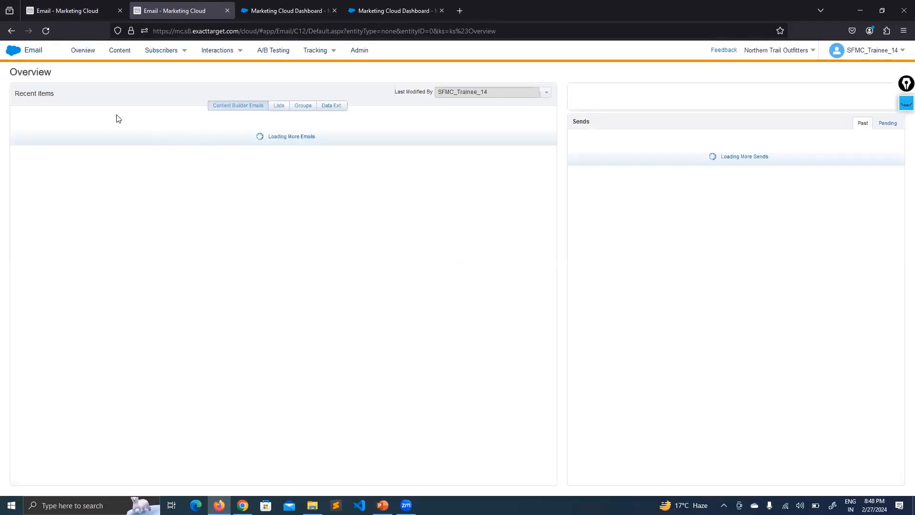
mouse_move(164, 52)
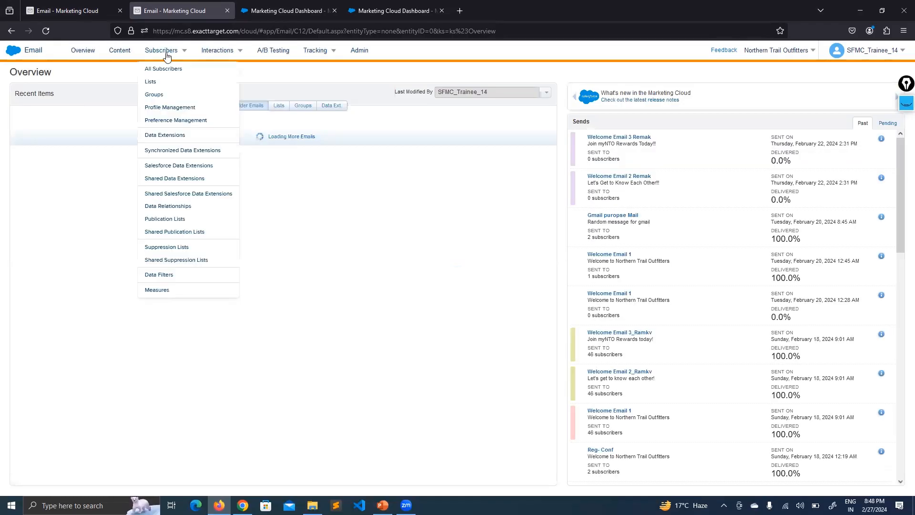
click(157, 84)
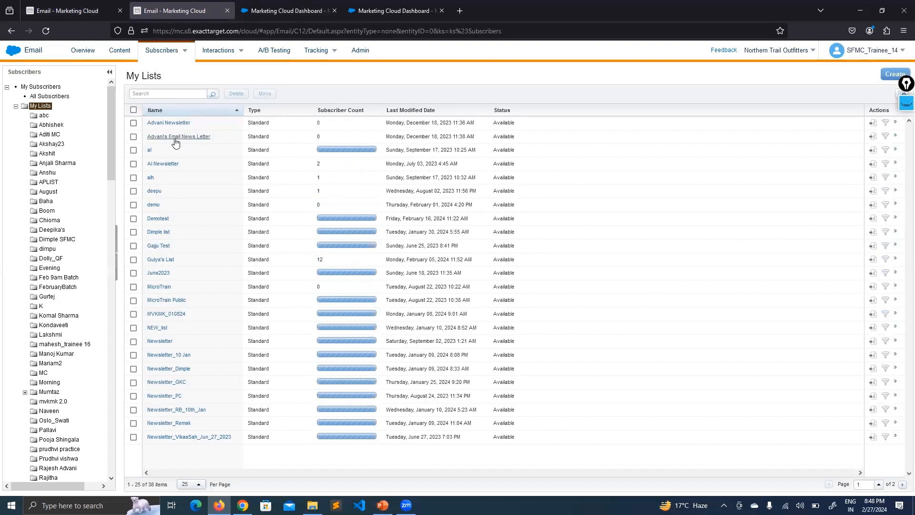
click(160, 260)
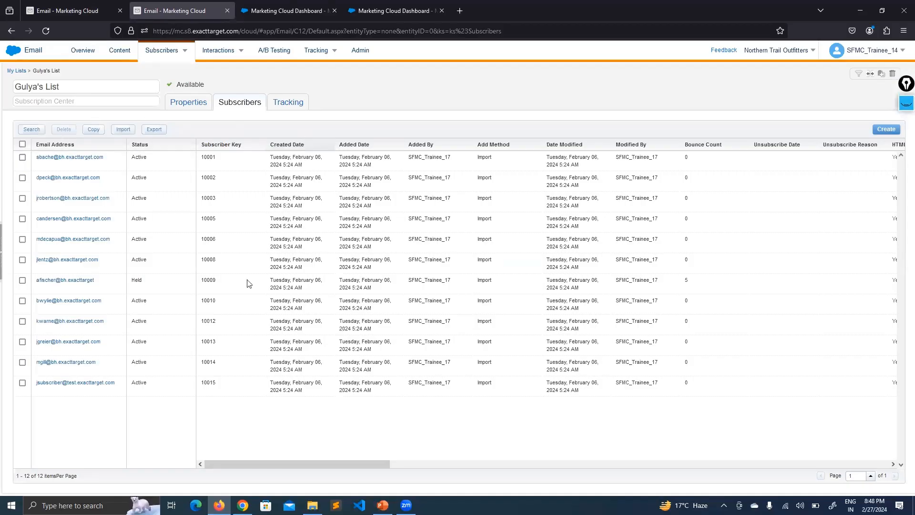
drag(242, 458, 216, 458)
click(101, 12)
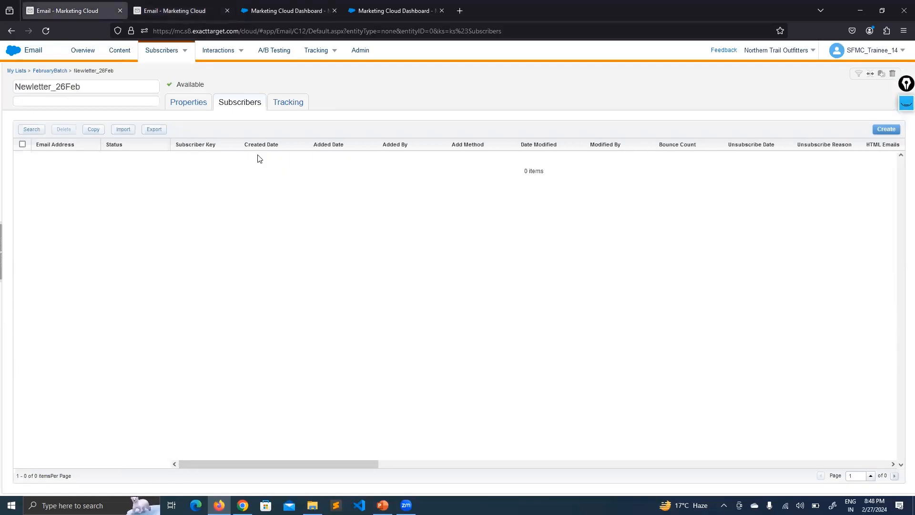
- Compare Gulya's List with Newletter_26Feb, then show All Subscribers (21139) in the third tab
click(201, 8)
click(85, 9)
click(313, 3)
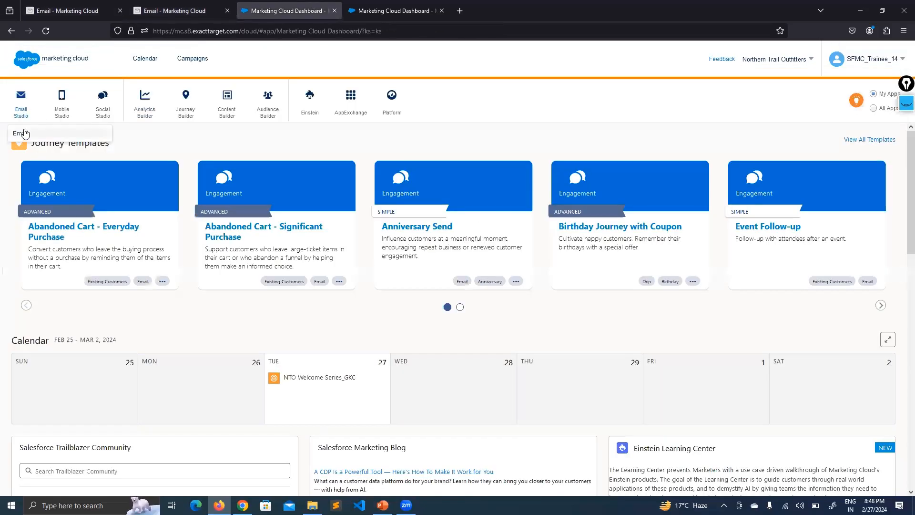
click(24, 132)
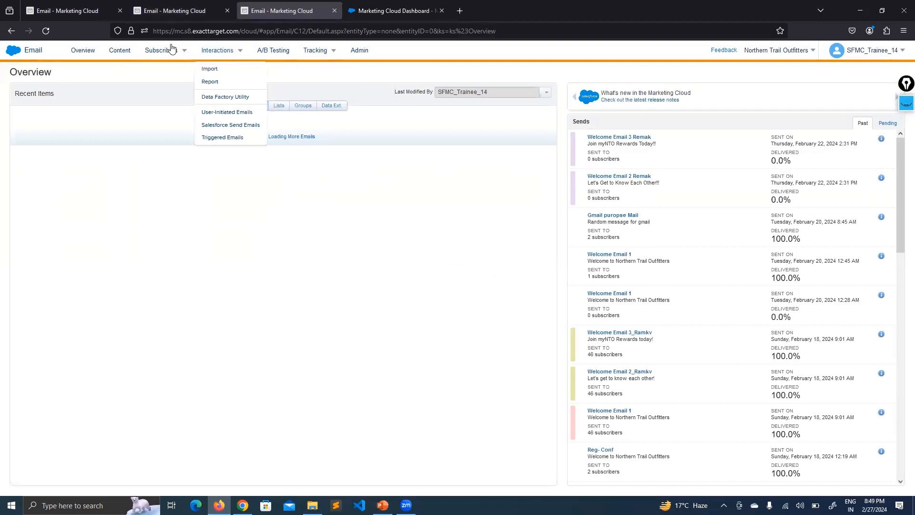
mouse_move(170, 49)
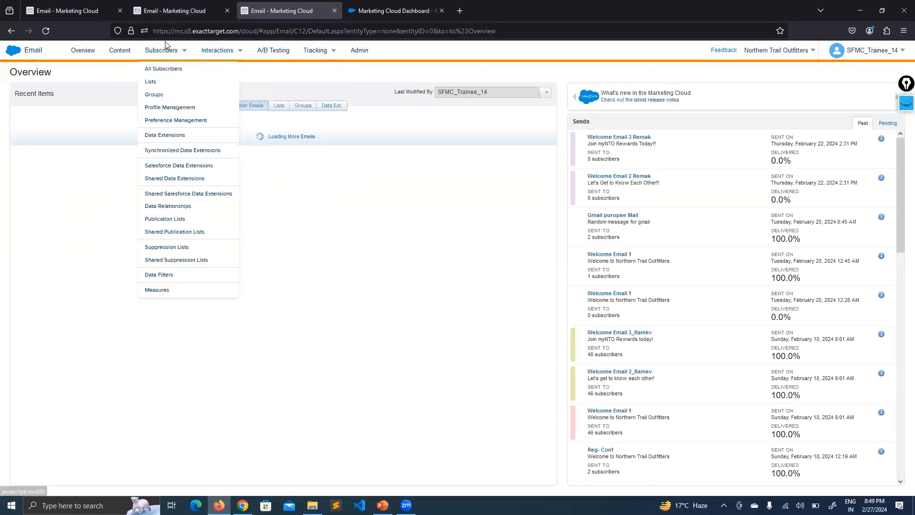
click(161, 71)
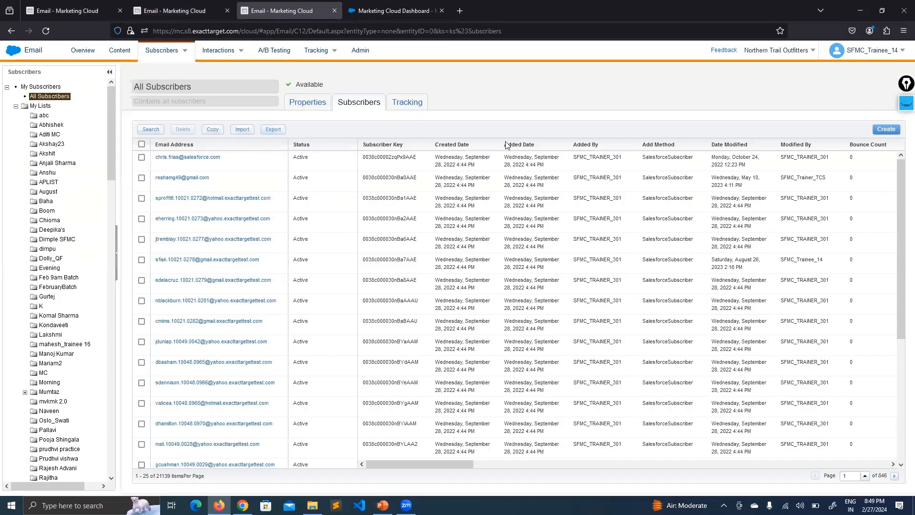
click(186, 4)
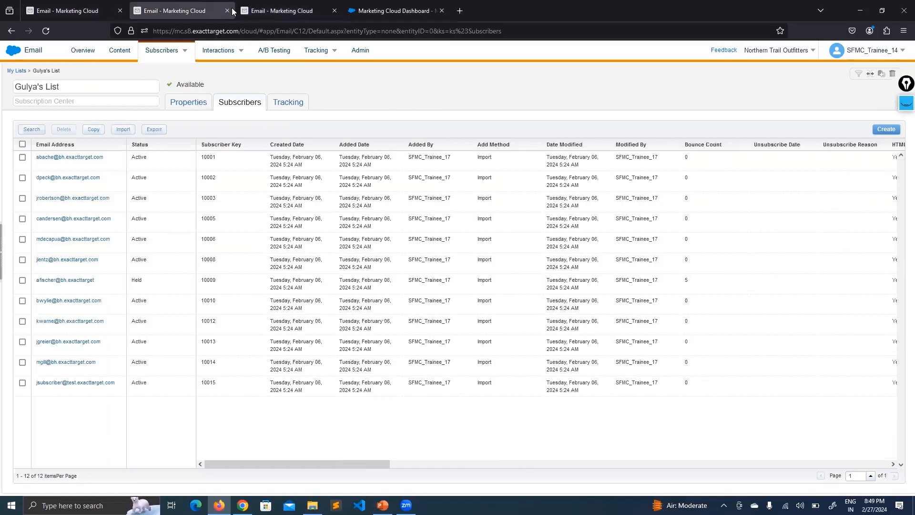
click(285, 11)
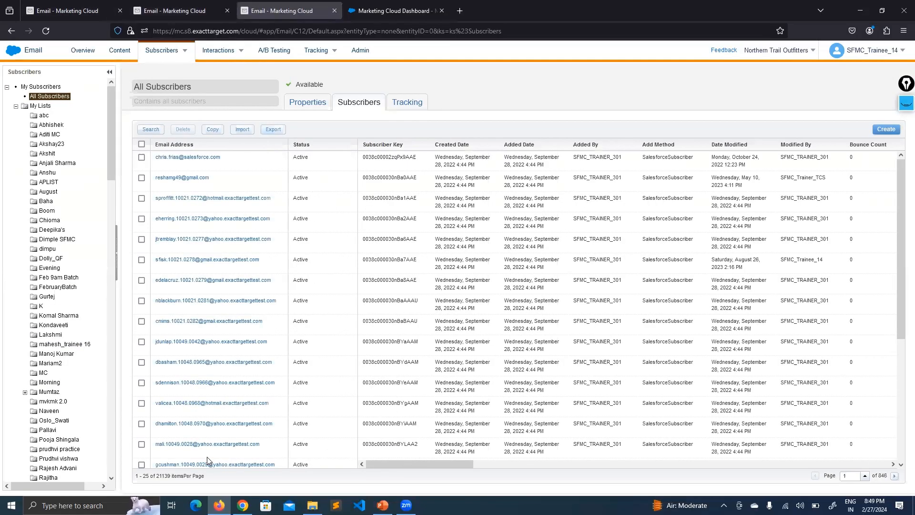
mouse_move(392, 463)
mouse_down()
mouse_move(849, 455)
mouse_move(381, 461)
mouse_up()
mouse_move(157, 48)
click(72, 6)
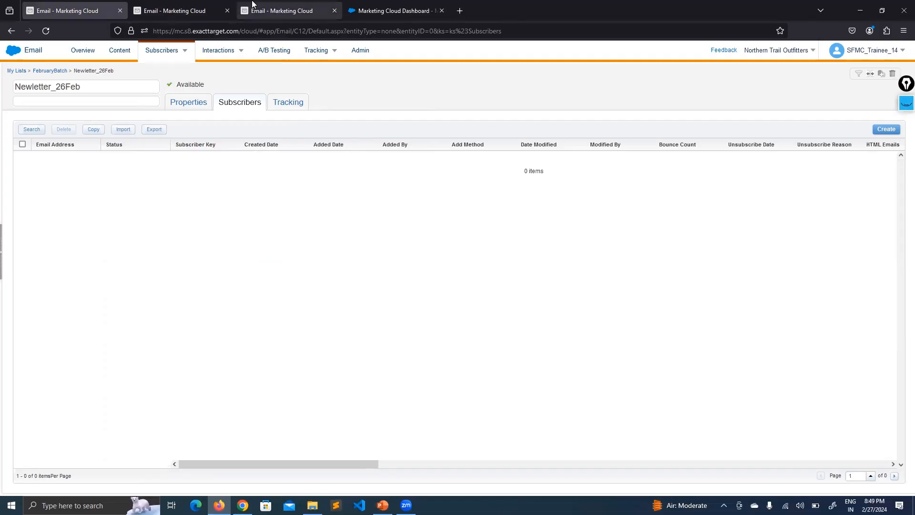
click(269, 9)
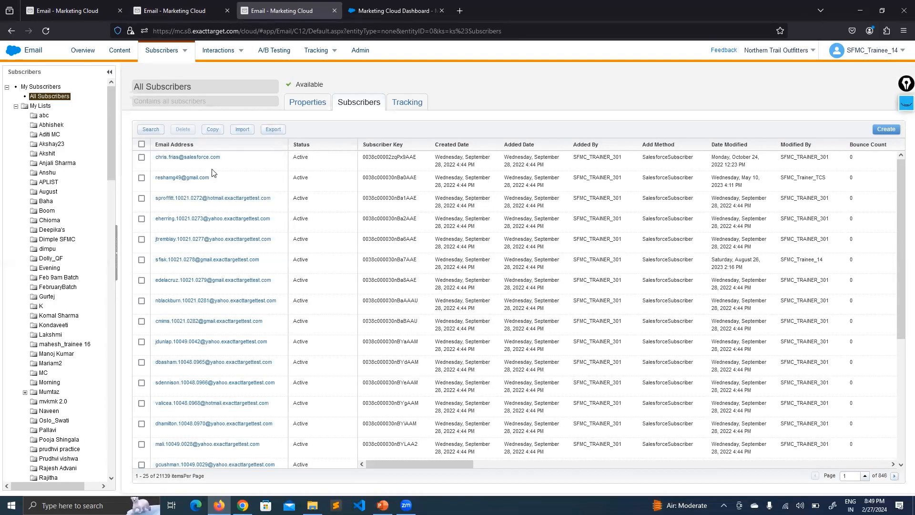
click(76, 10)
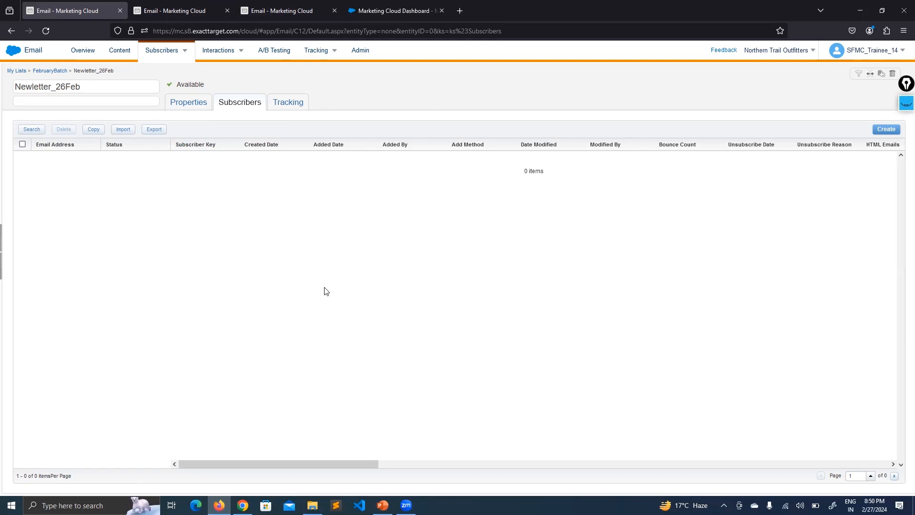
click(206, 7)
click(299, 6)
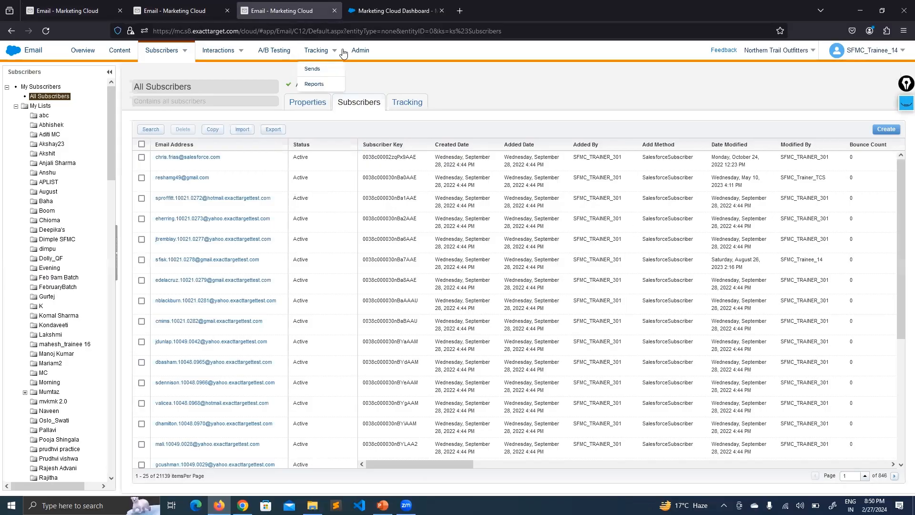
click(423, 4)
right_click(423, 4)
- In a new dashboard copy, open Email and go to Subscribers > Profile Management's 20 attributes
click(412, 73)
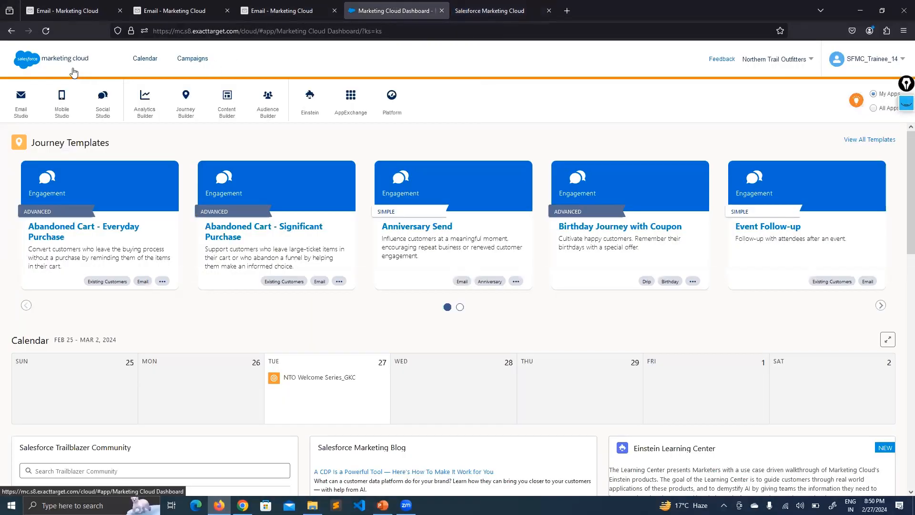
mouse_move(21, 103)
click(21, 137)
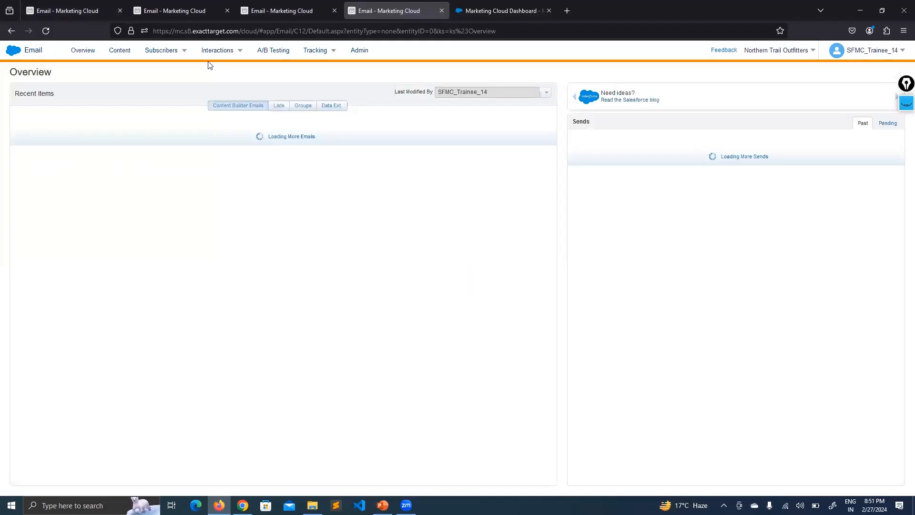
mouse_move(168, 54)
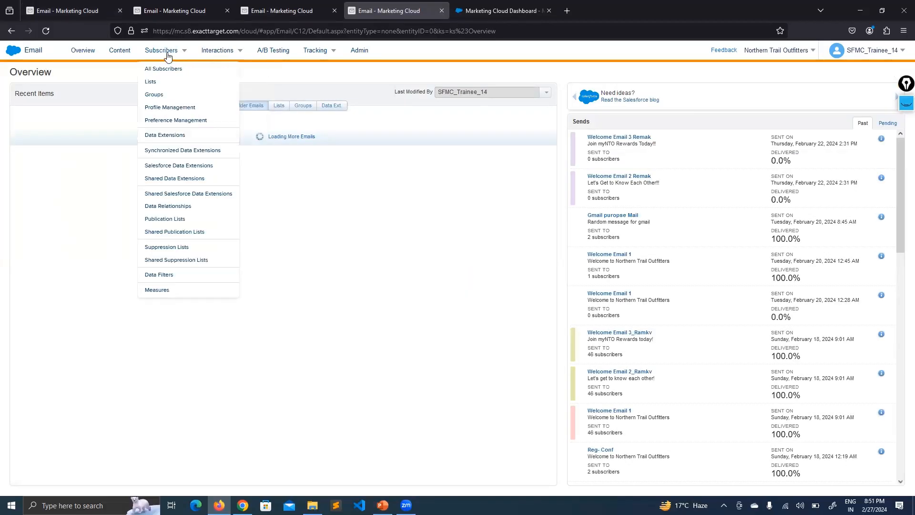
click(173, 106)
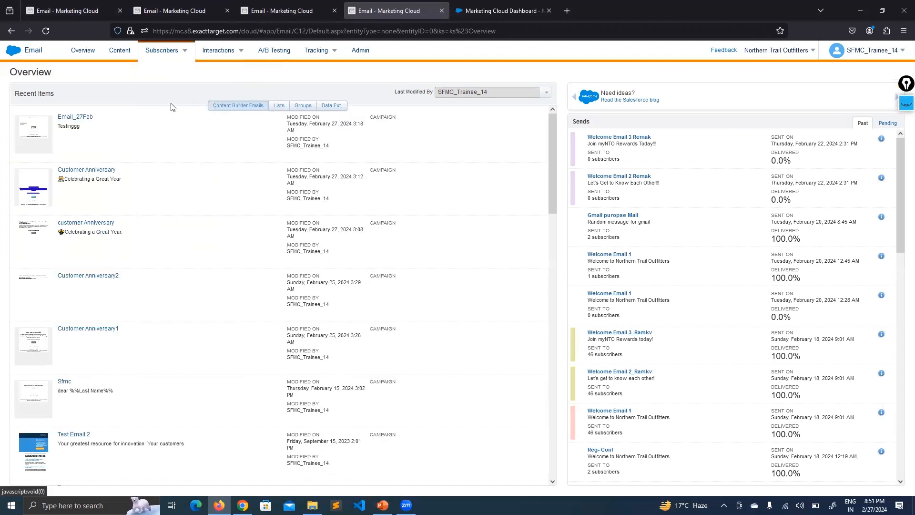
click(163, 52)
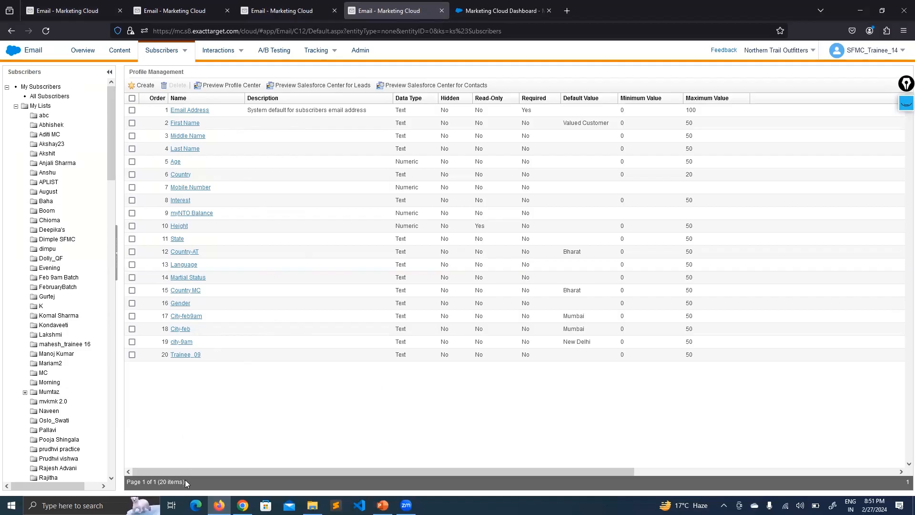
mouse_move(218, 469)
mouse_down()
mouse_move(498, 471)
mouse_move(217, 469)
mouse_up()
click(139, 86)
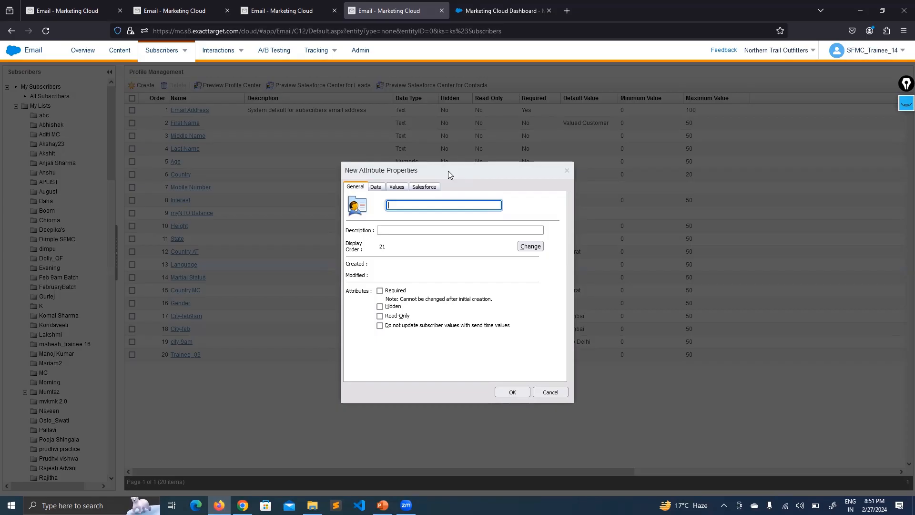
- Name the new profile attribute City, then switch to the tab with the subscriber list
text(Ci)
click(541, 197)
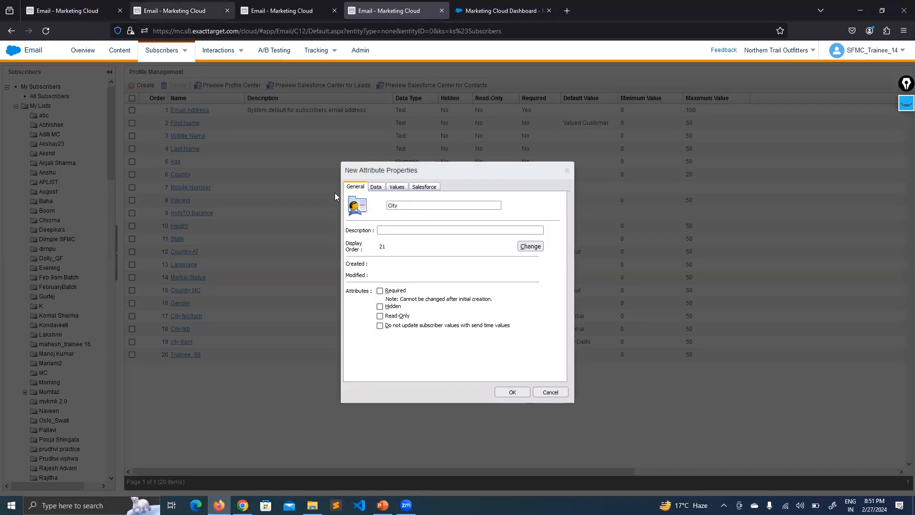
click(178, 11)
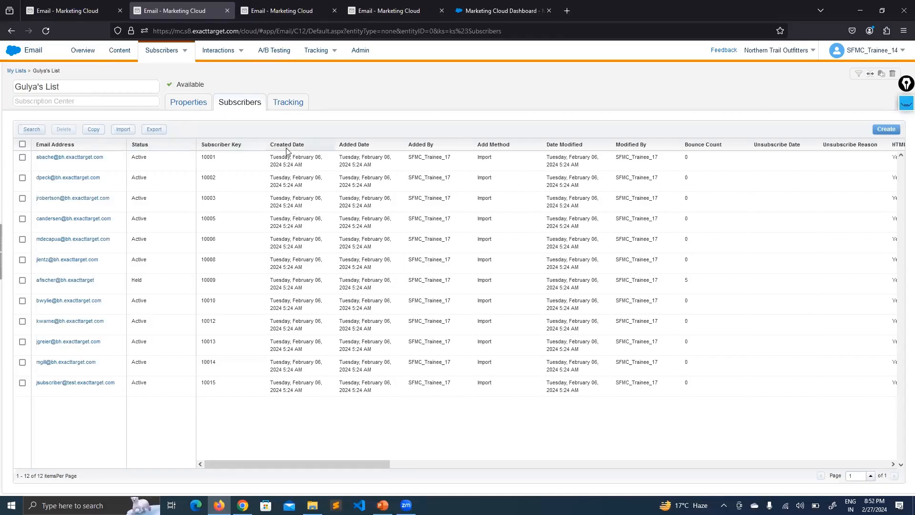
- Scroll the subscriber grid's attribute columns, then return to City's properties at display order 21
drag(305, 457, 805, 464)
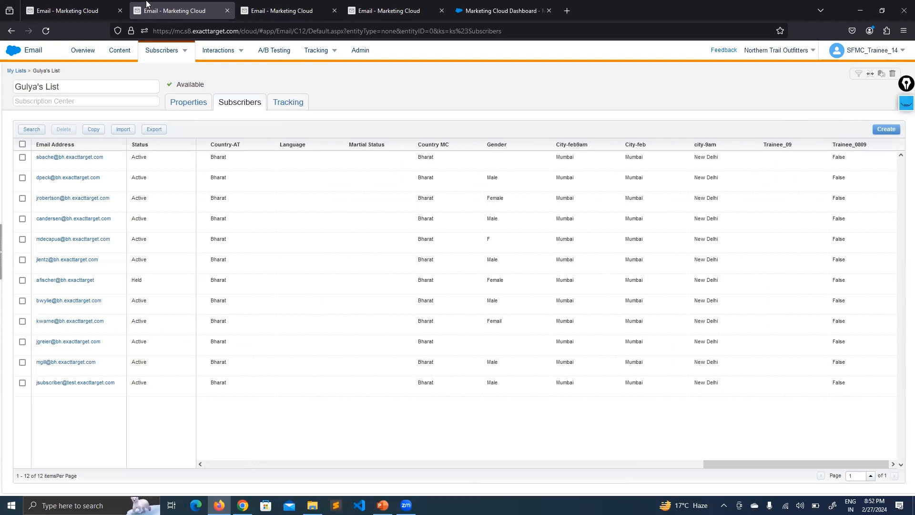
click(487, 10)
click(390, 11)
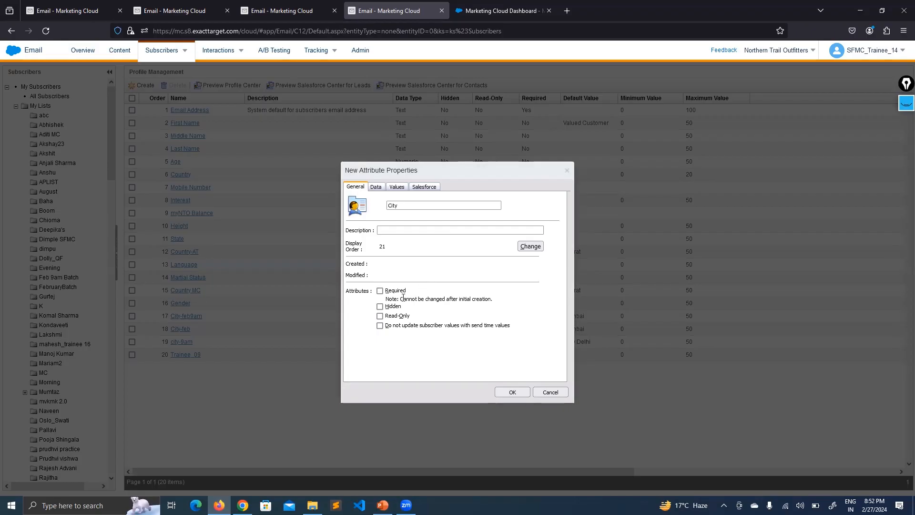
- Keep City as Text with no default value, no minimum length and maximum length 50
click(375, 187)
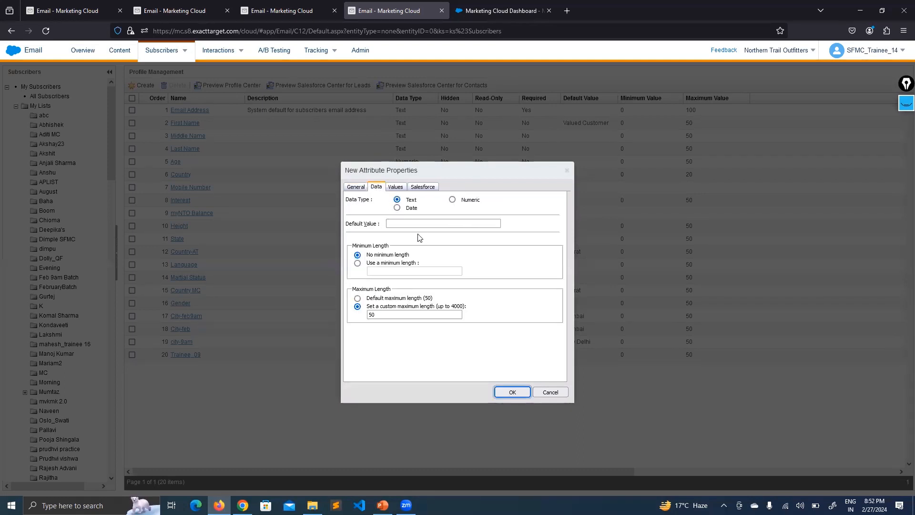
drag(371, 199, 346, 203)
click(359, 208)
click(407, 225)
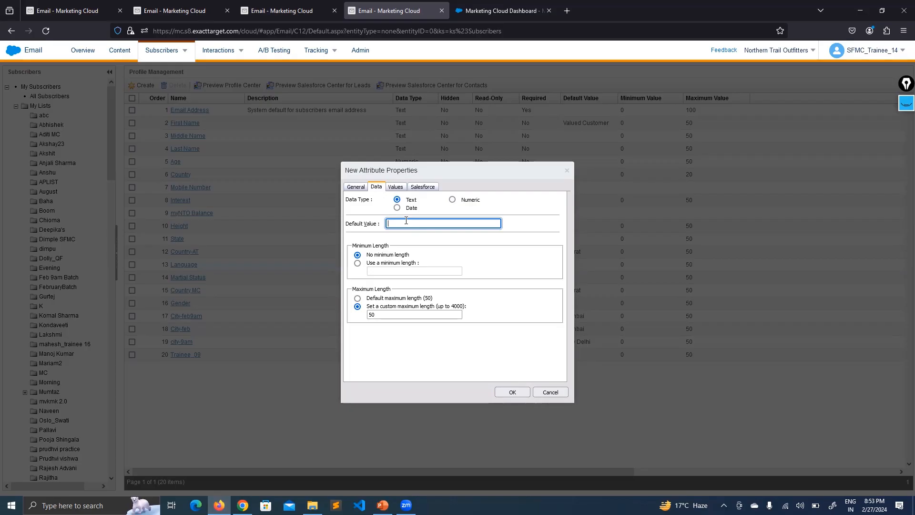
click(370, 229)
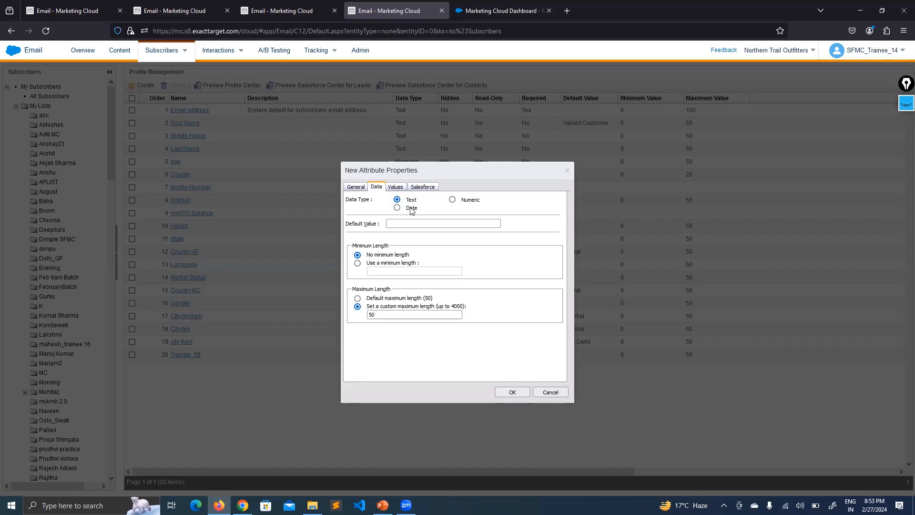
- Highlight City's minimum length, maximum length and 4000-character limit settings
drag(383, 245, 351, 246)
drag(383, 289, 363, 288)
drag(466, 306, 454, 309)
click(448, 322)
- Try a minimum length of 5, revert to no minimum, and show City's allowed values
click(357, 263)
click(405, 271)
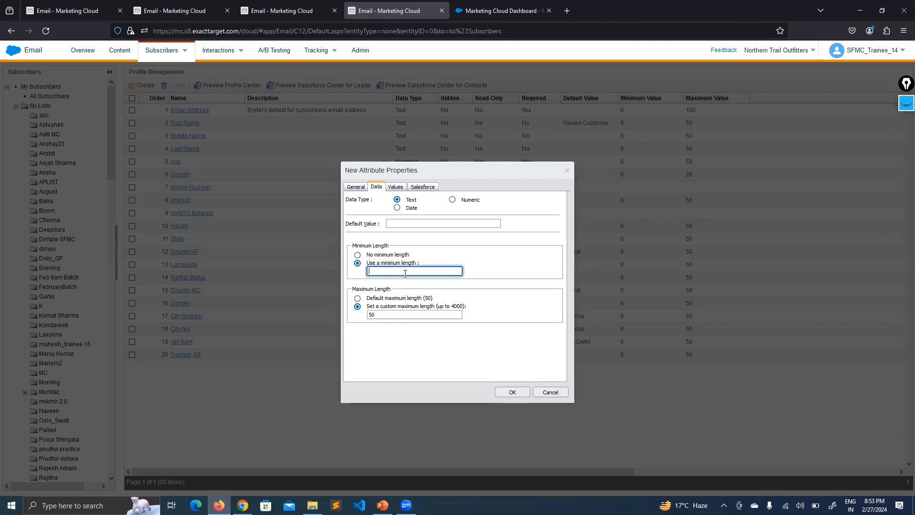
text(5)
click(357, 255)
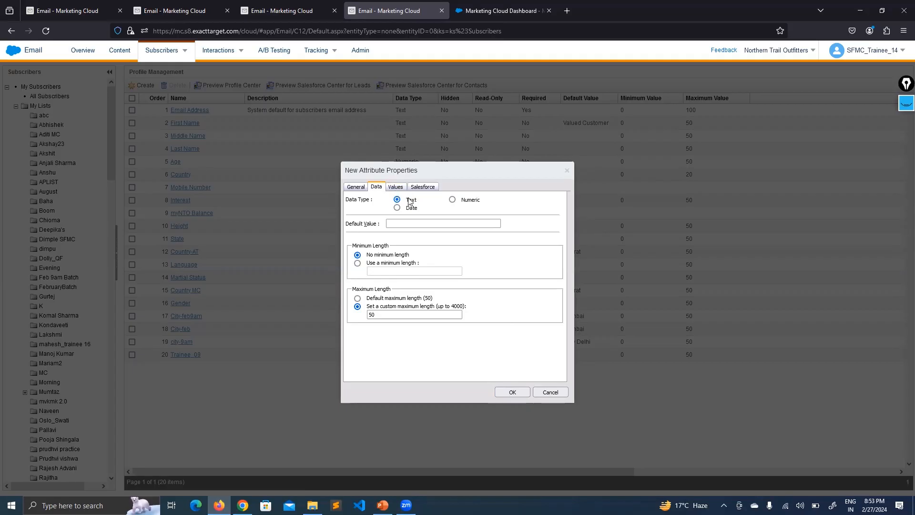
click(397, 189)
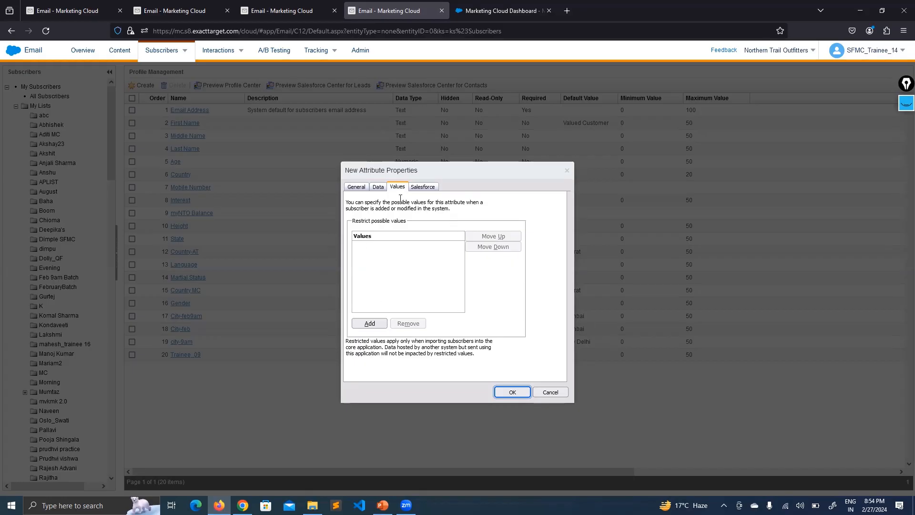
click(426, 187)
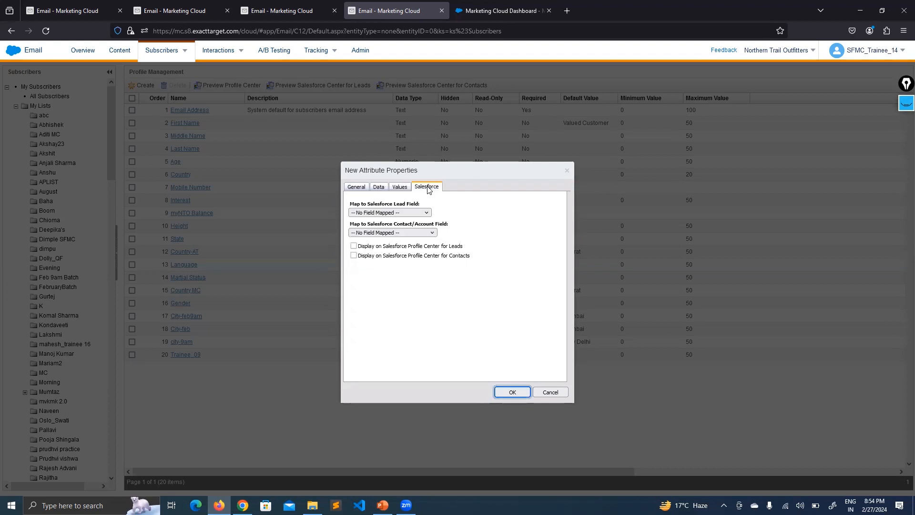
click(395, 211)
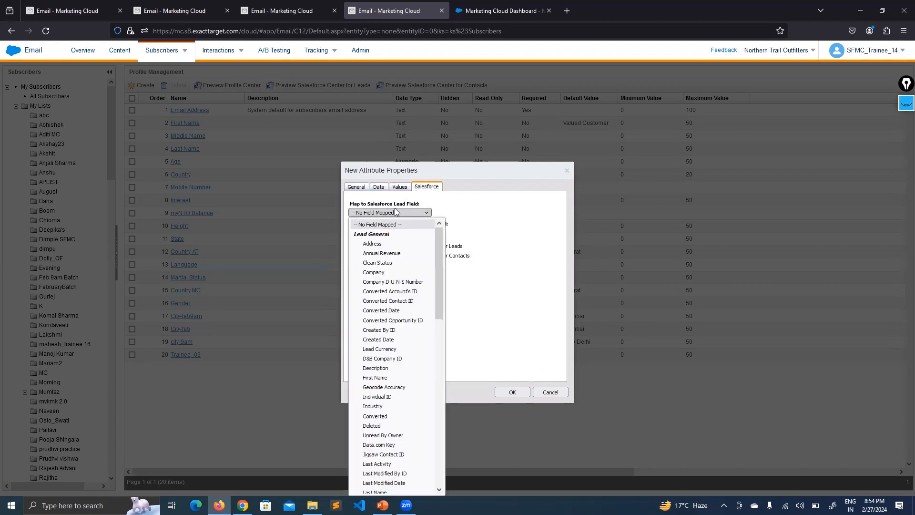
click(498, 302)
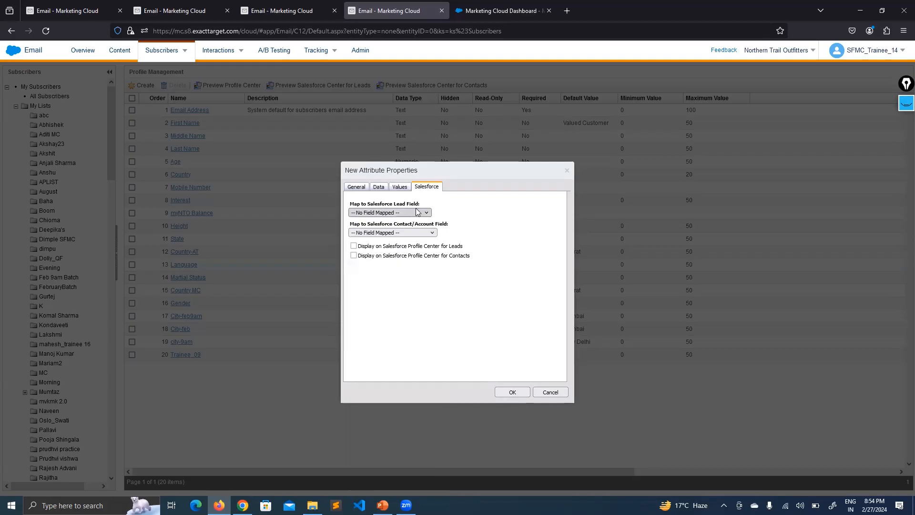
click(402, 233)
mouse_move(445, 263)
mouse_down()
mouse_move(447, 330)
mouse_move(445, 248)
mouse_up()
click(529, 286)
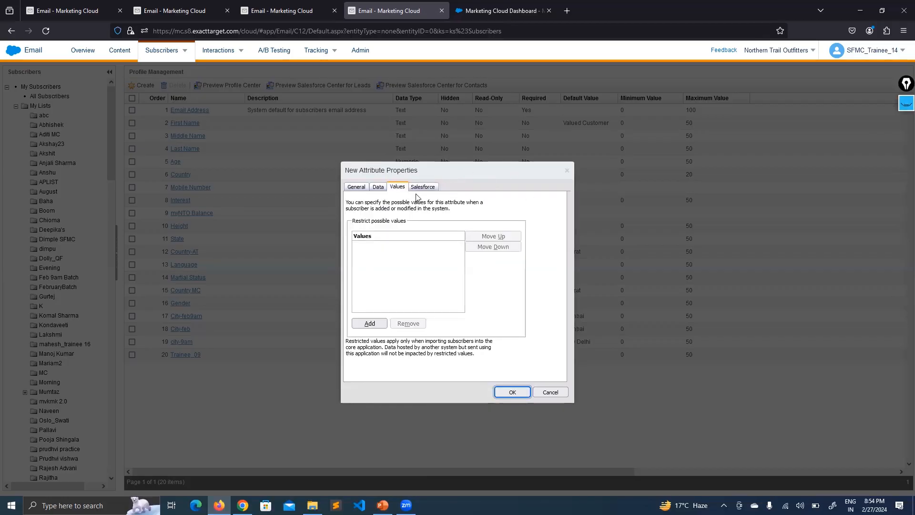
- Save City as attribute 21 and review its Text type, Hidden/Read-Only/Required flags and maximum 50
click(505, 391)
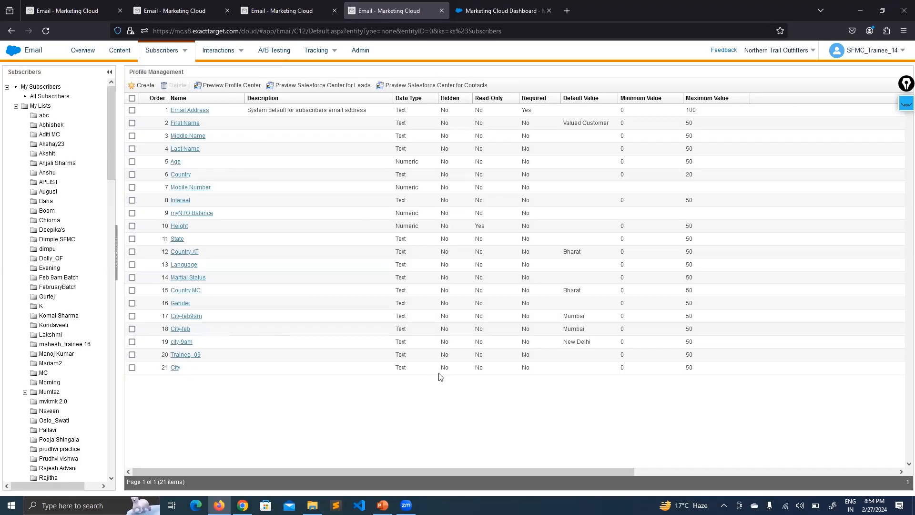
drag(401, 368, 388, 367)
drag(445, 368, 467, 368)
drag(534, 368, 508, 370)
click(487, 417)
drag(695, 368, 677, 371)
click(351, 406)
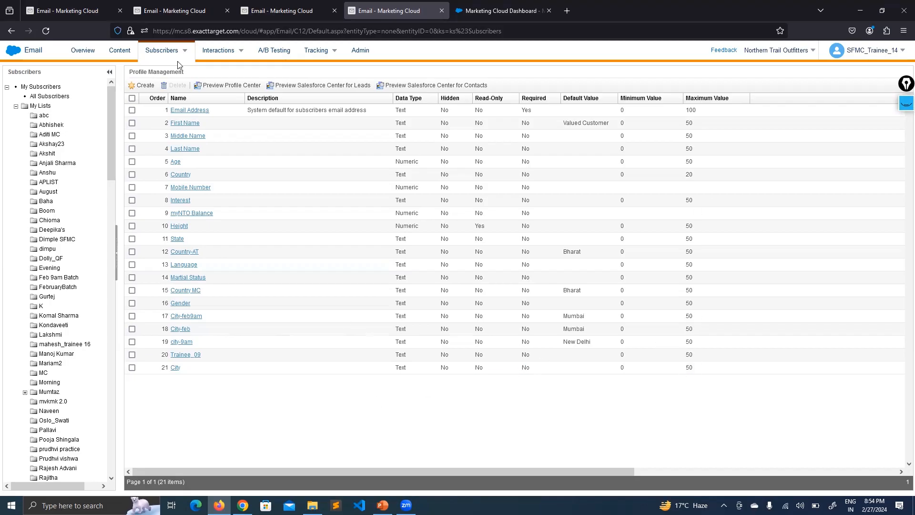
click(136, 82)
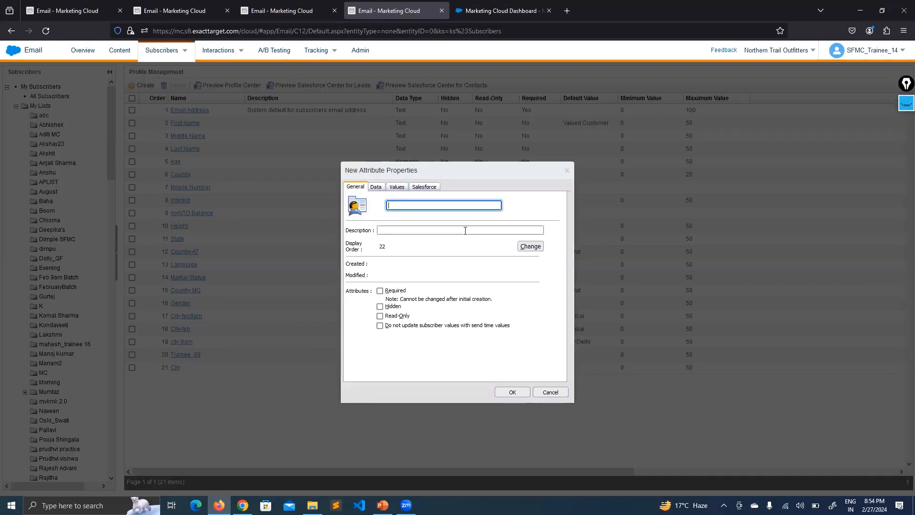
- Name the second attribute Country, check its Text data settings, and show its empty allowed-values list
text(Country)
click(528, 207)
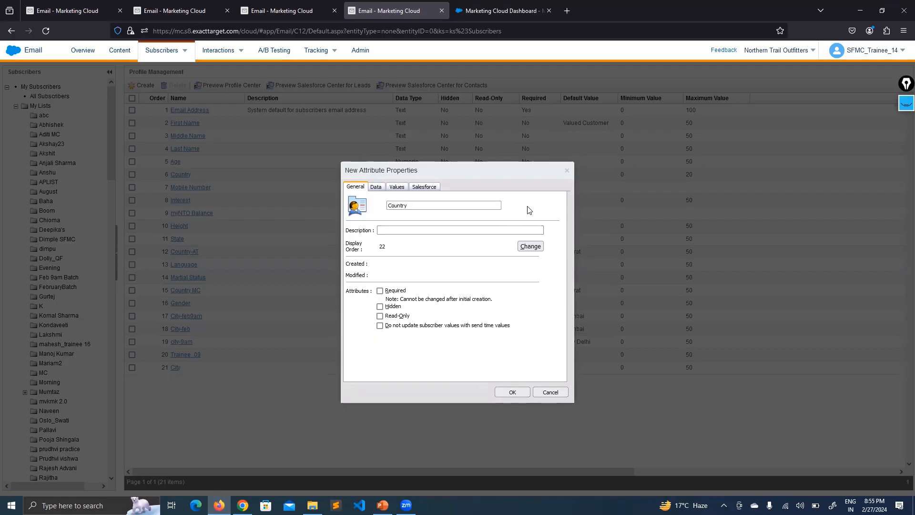
click(370, 187)
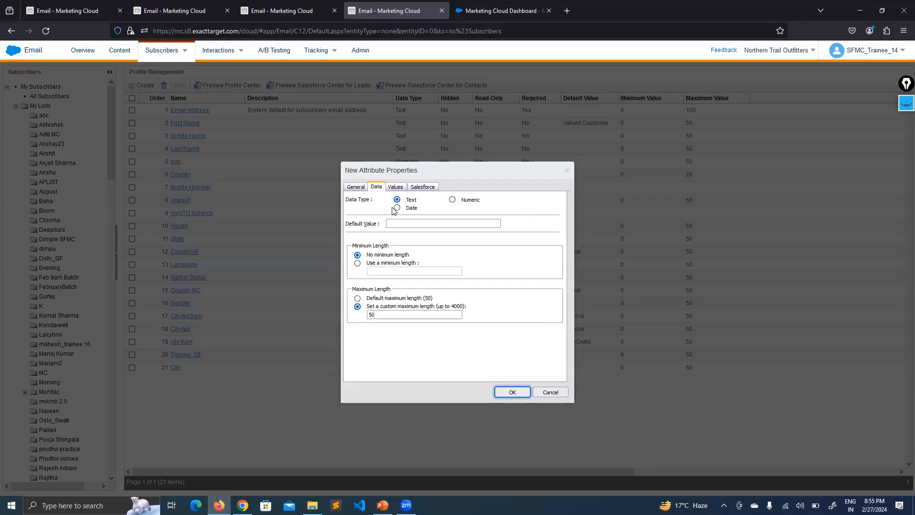
click(539, 227)
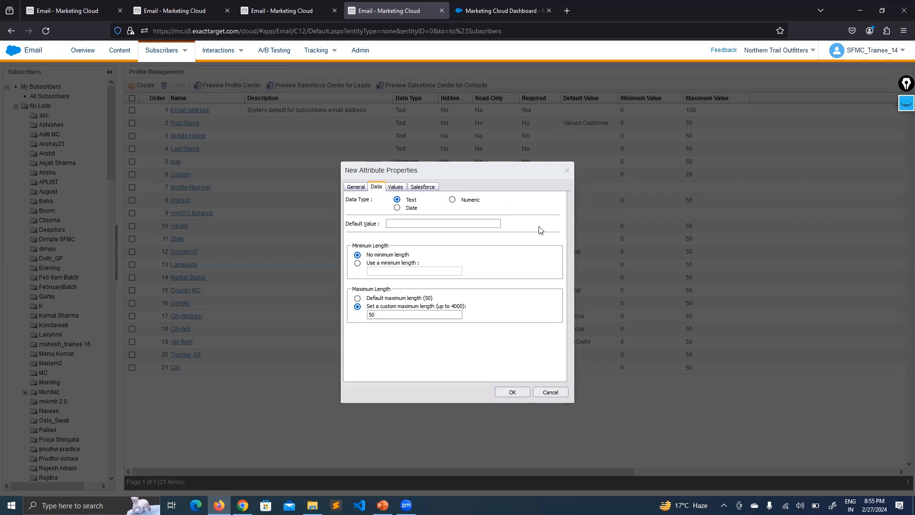
click(393, 189)
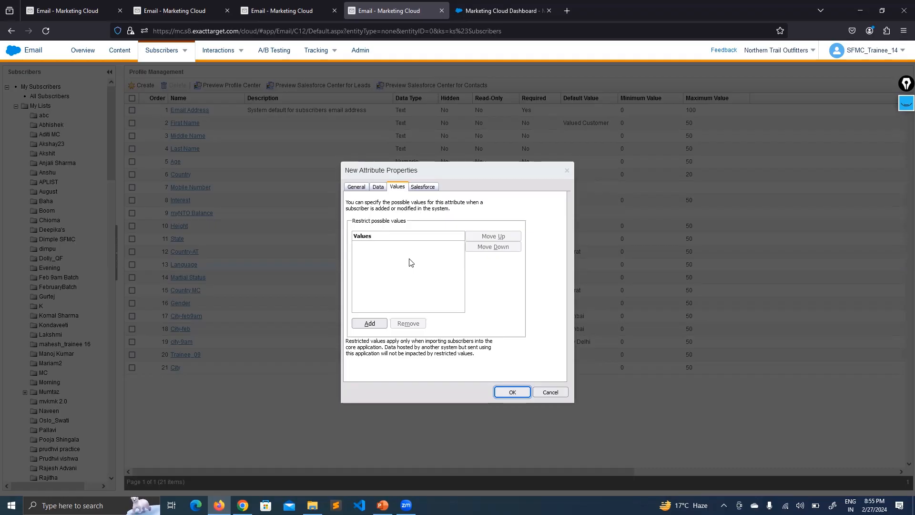
- Add India and England as Country's first allowed values
click(373, 326)
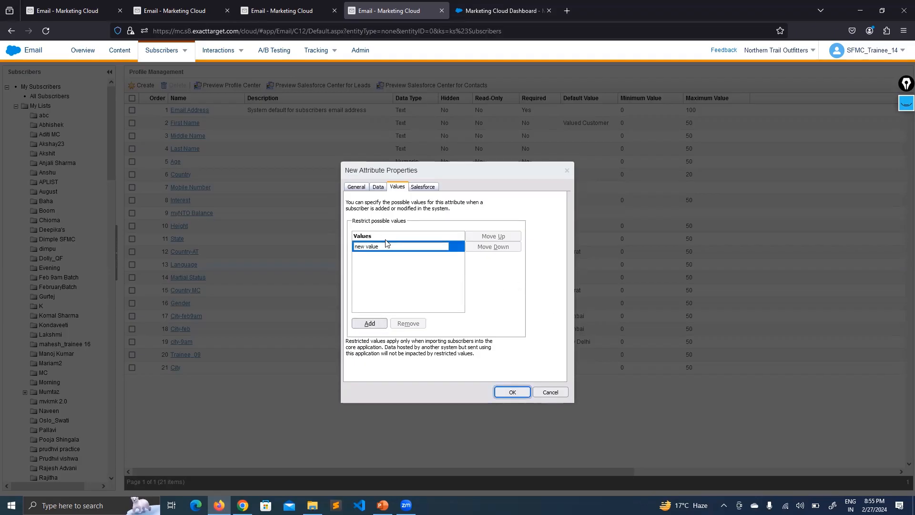
click(374, 246)
drag(390, 247, 349, 249)
text(India)
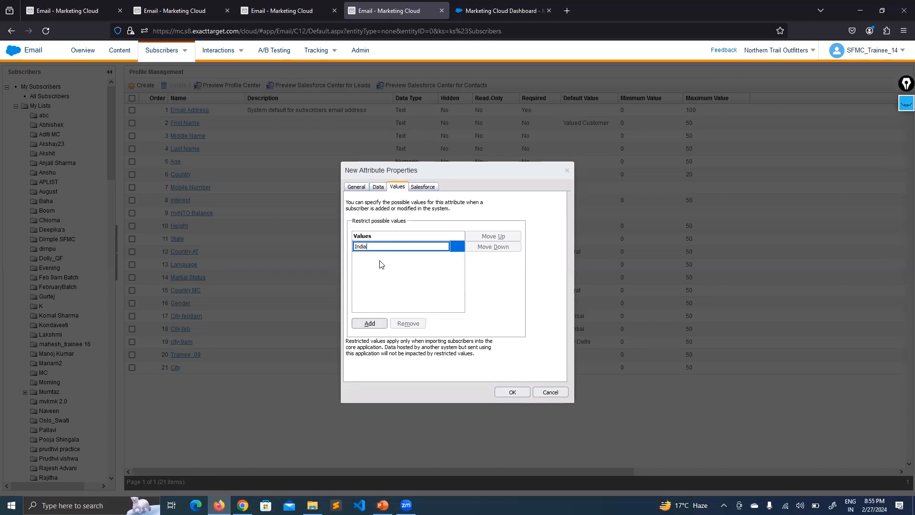
key(Return)
drag(384, 257, 317, 259)
text(En)
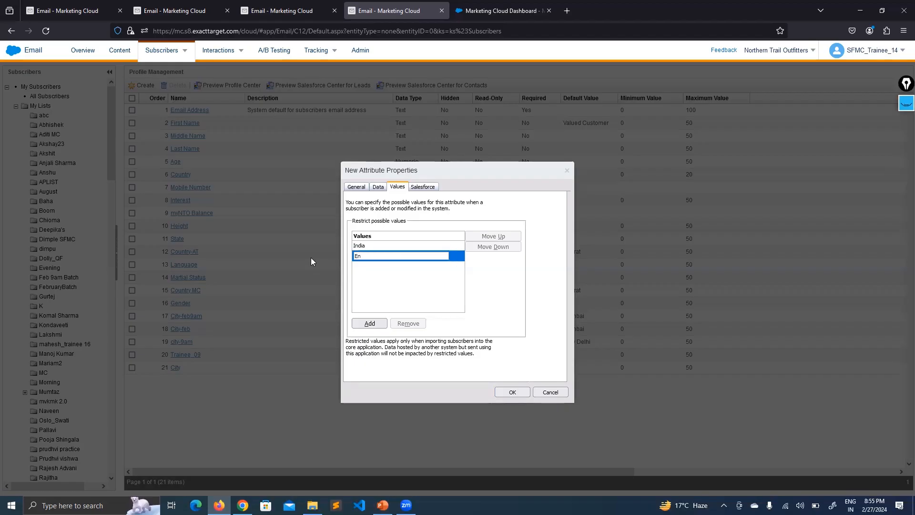
text(gland)
click(370, 323)
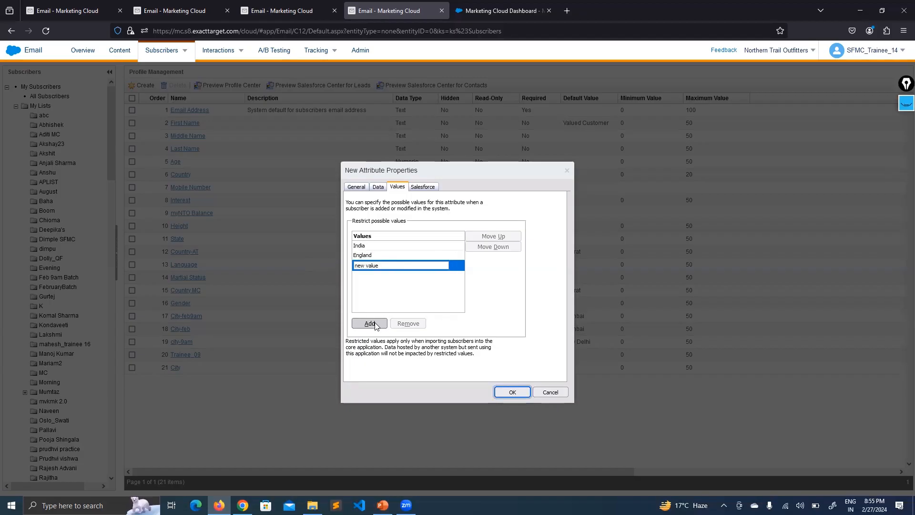
- Add Ireland, Spain and Turkey to the allowed values list
click(349, 266)
drag(380, 265, 349, 266)
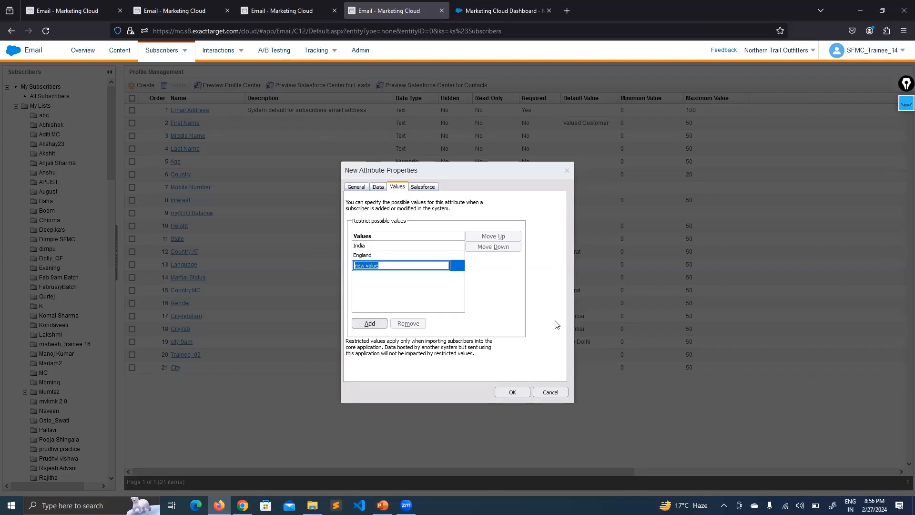
text(Ireland)
key(Return)
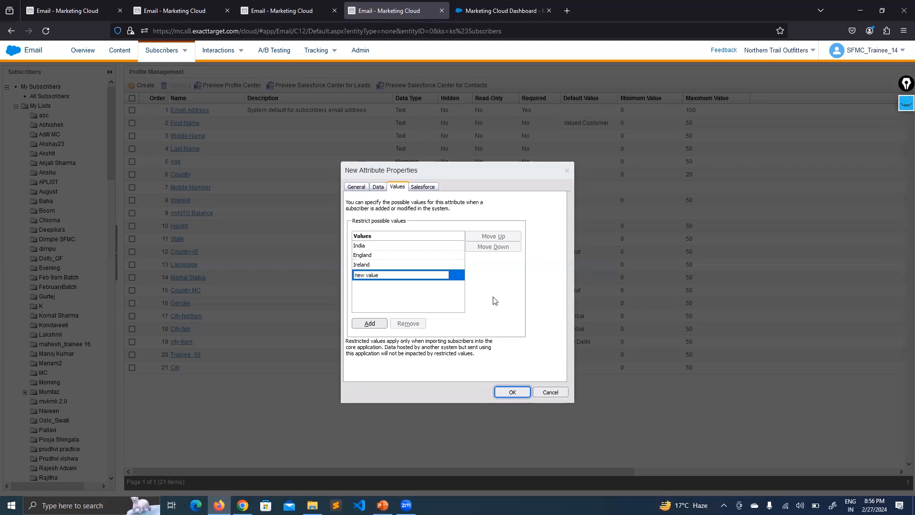
text(S)
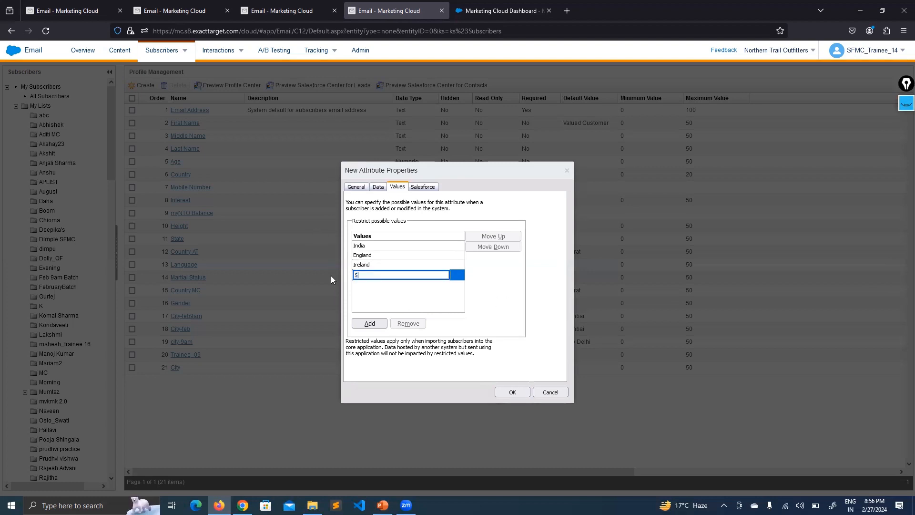
text(pain)
click(367, 322)
drag(381, 284, 337, 288)
text(Turk)
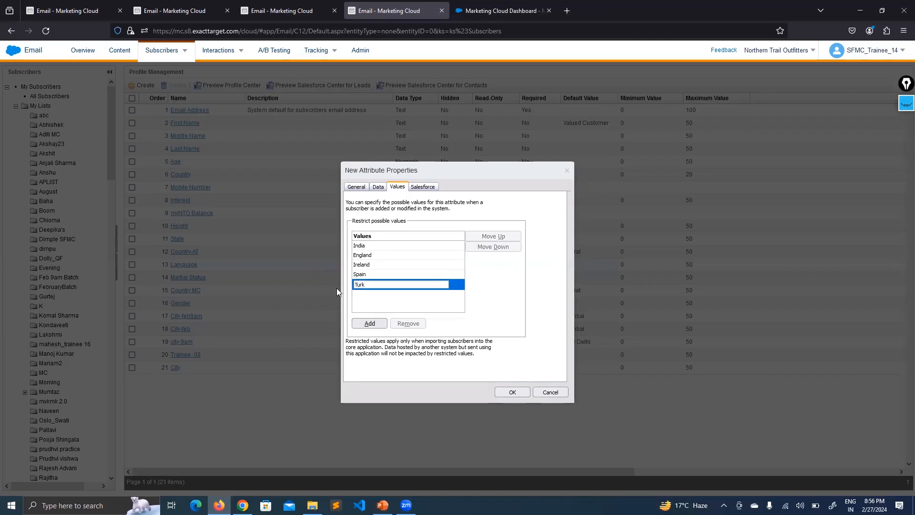
text(ey)
- Try saving the attribute, accept the restricted-values prompt, and dismiss the duplicate-name alert
click(505, 392)
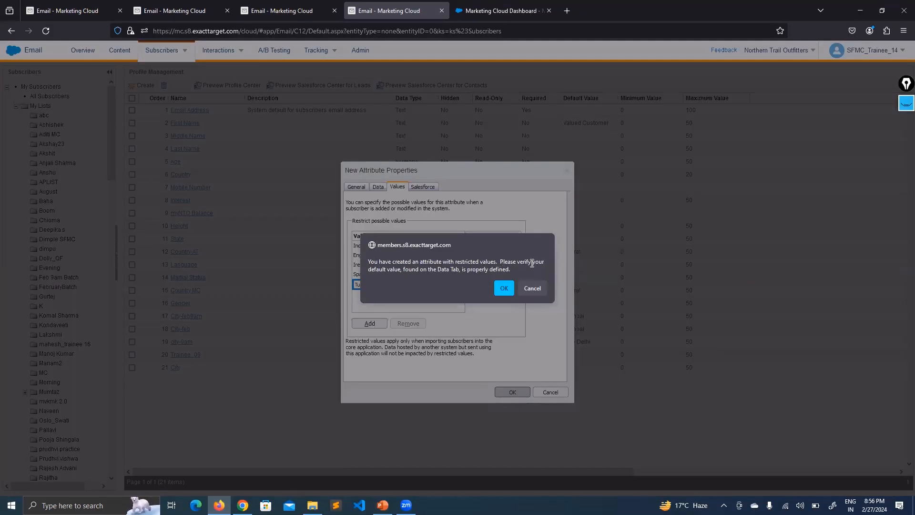
drag(398, 270, 413, 270)
click(503, 286)
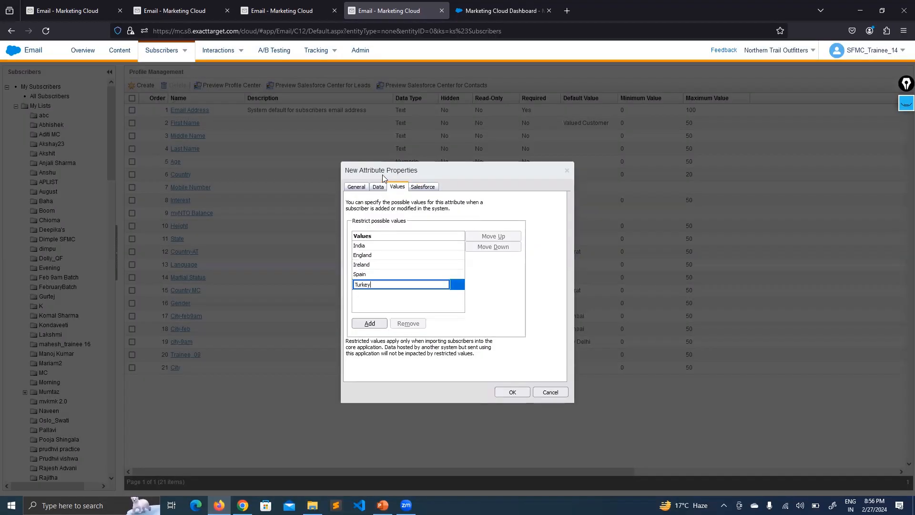
click(377, 189)
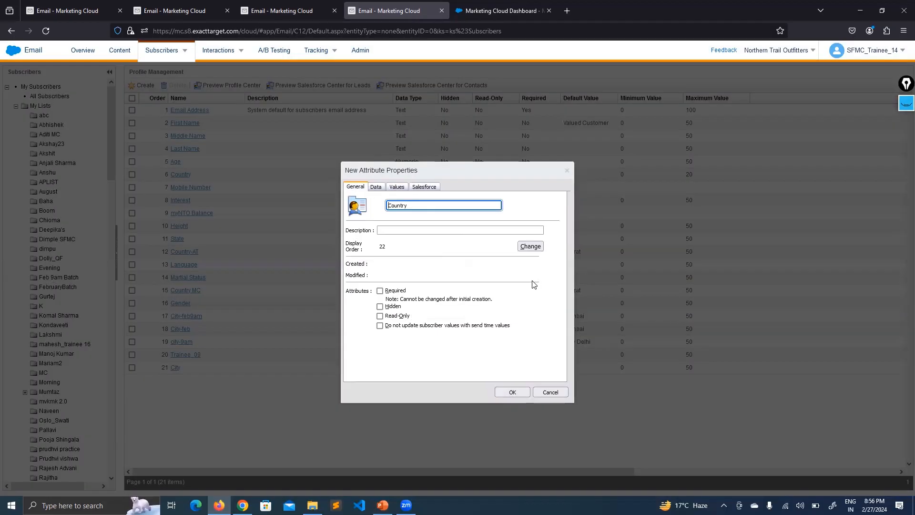
click(534, 284)
- Recheck allowed values and the India default, retry saving, then start renaming it Country_27
click(398, 189)
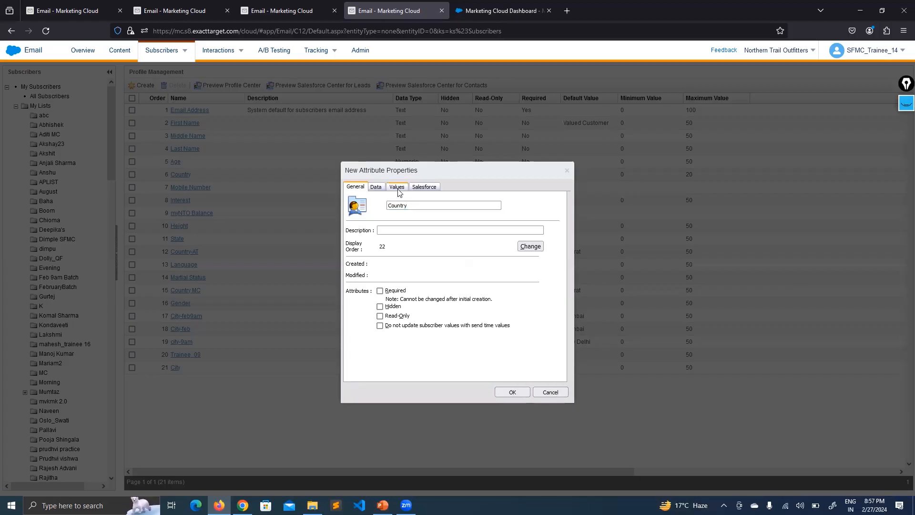
click(397, 188)
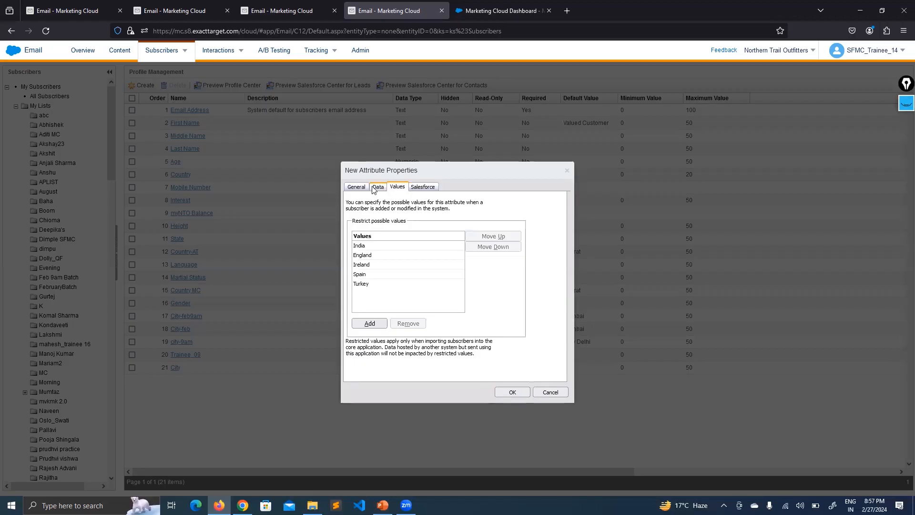
click(375, 189)
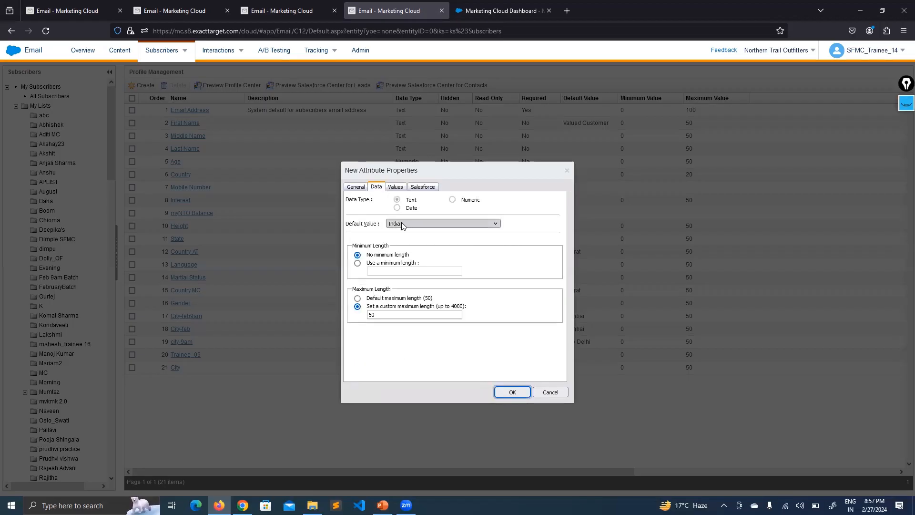
click(511, 392)
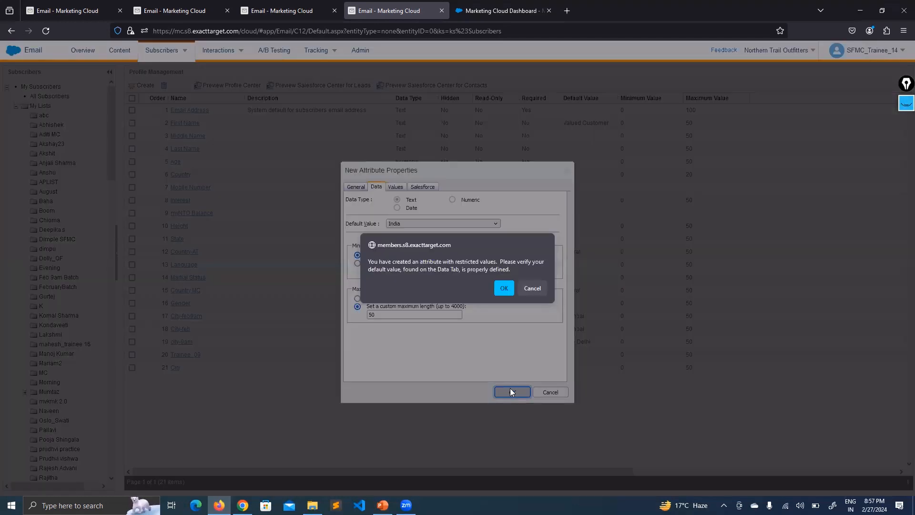
click(498, 290)
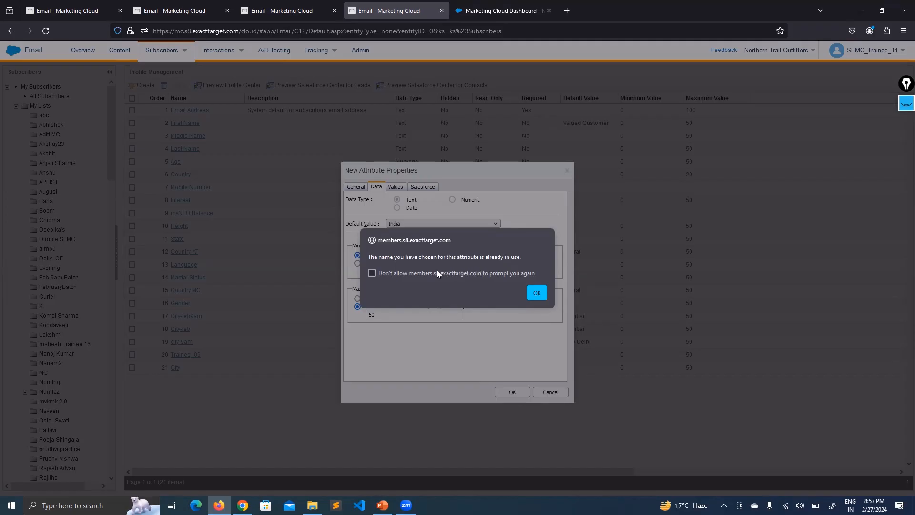
click(534, 293)
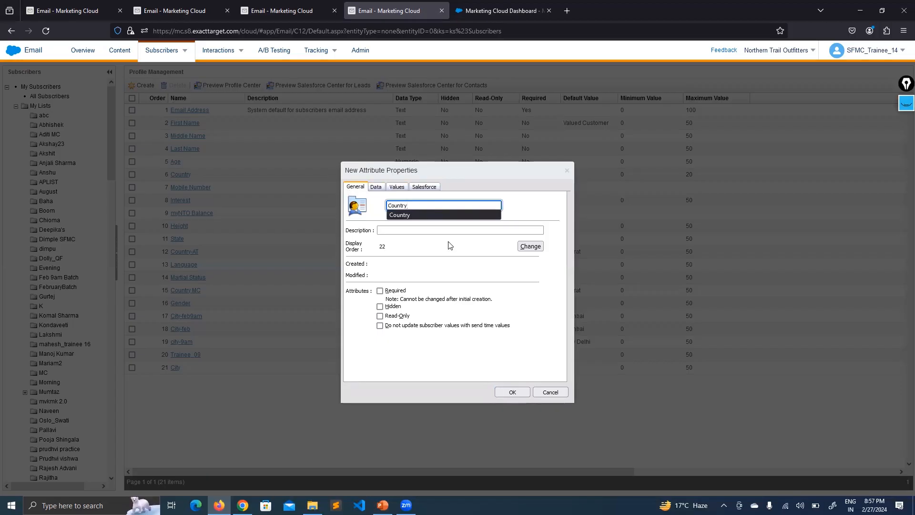
text(_27Feb)
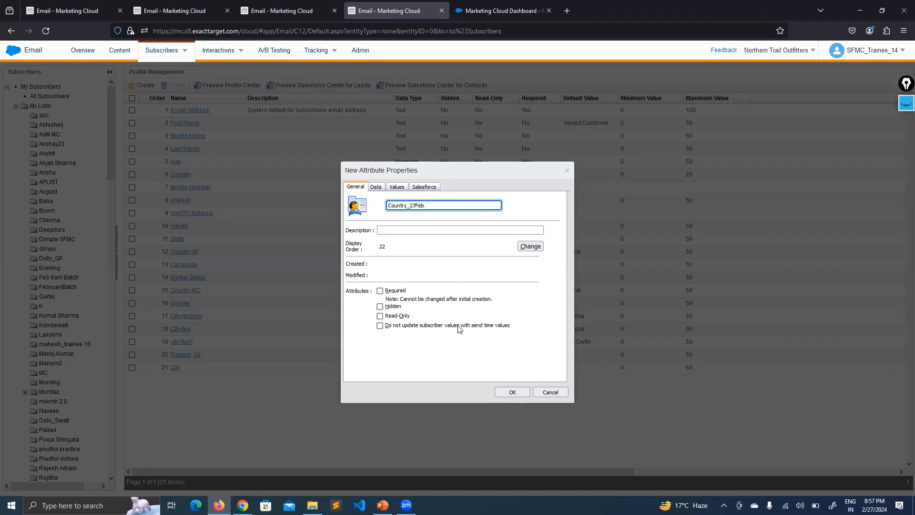
- Rename the attribute Country_27Feb, save it past the restricted-values prompt, and refresh the attribute list
click(486, 278)
click(523, 393)
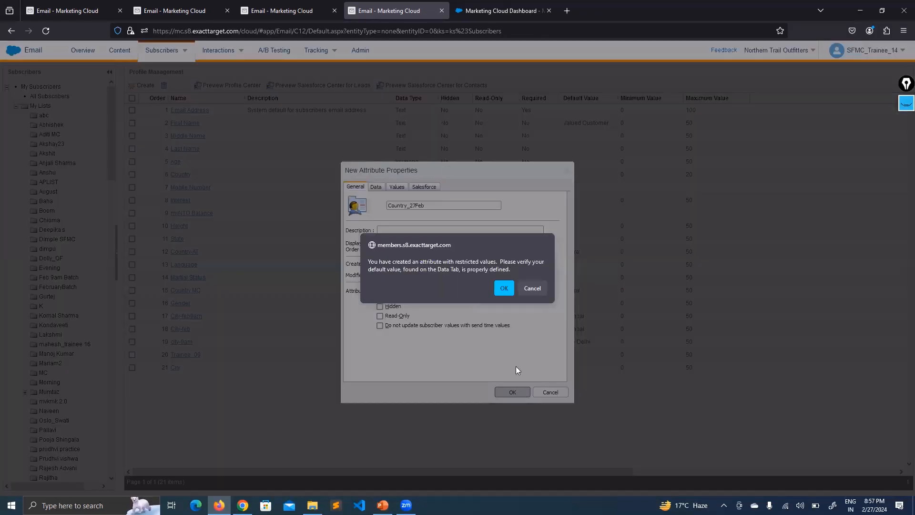
click(504, 288)
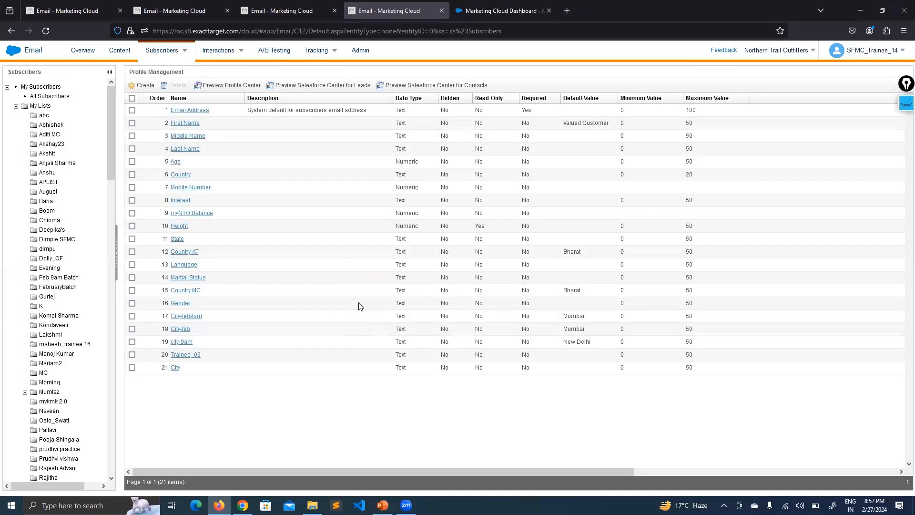
click(179, 175)
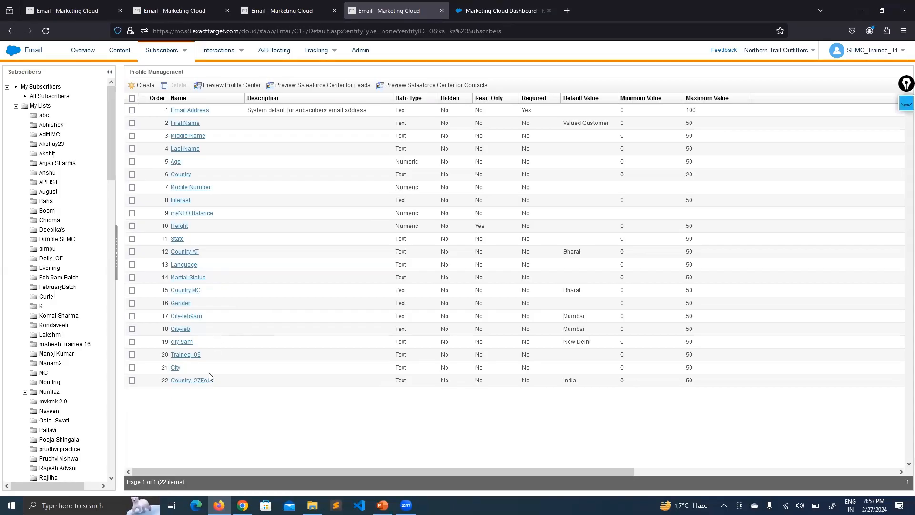
double_click(571, 381)
- Move between the Newletter_26Feb, 12-subscriber and All Subscribers pages, reloading All Subscribers
click(516, 405)
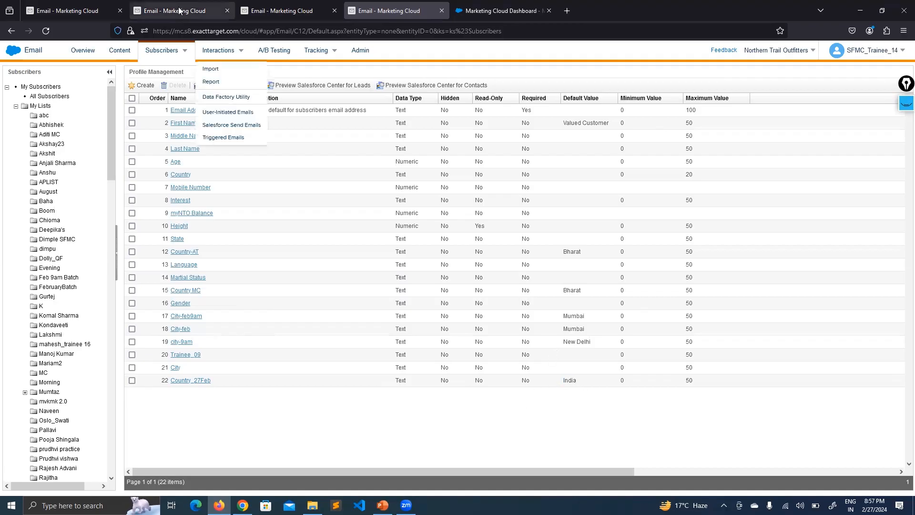
click(66, 10)
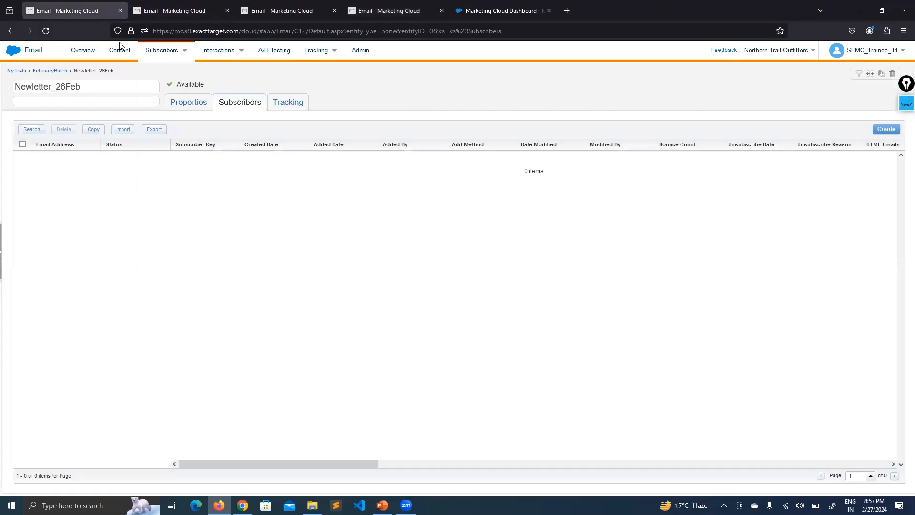
click(174, 10)
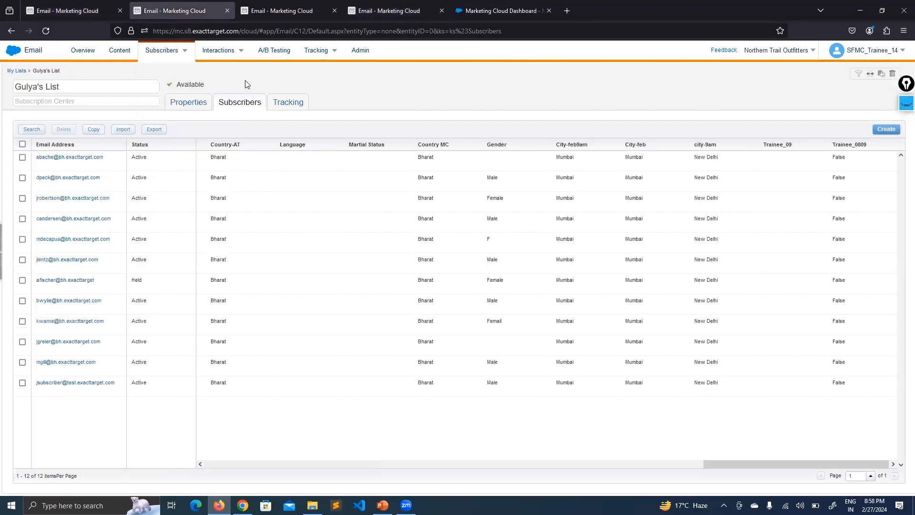
click(291, 9)
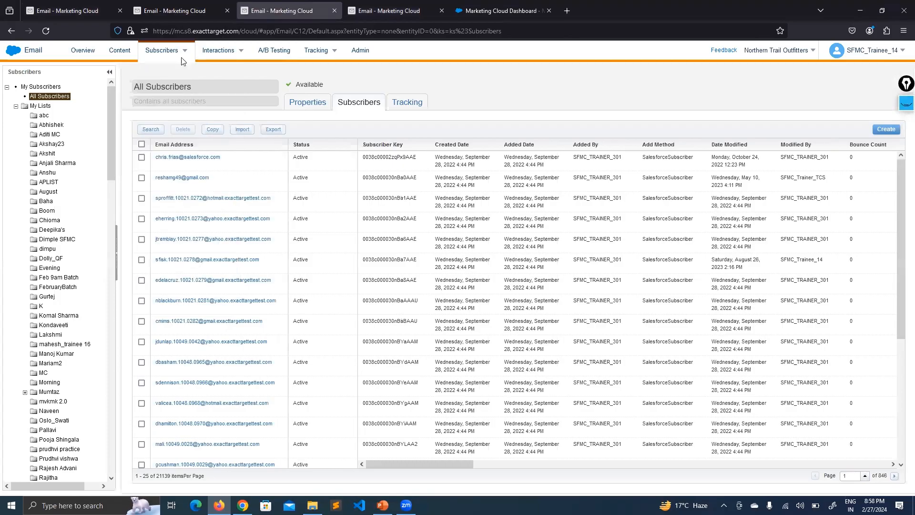
click(48, 30)
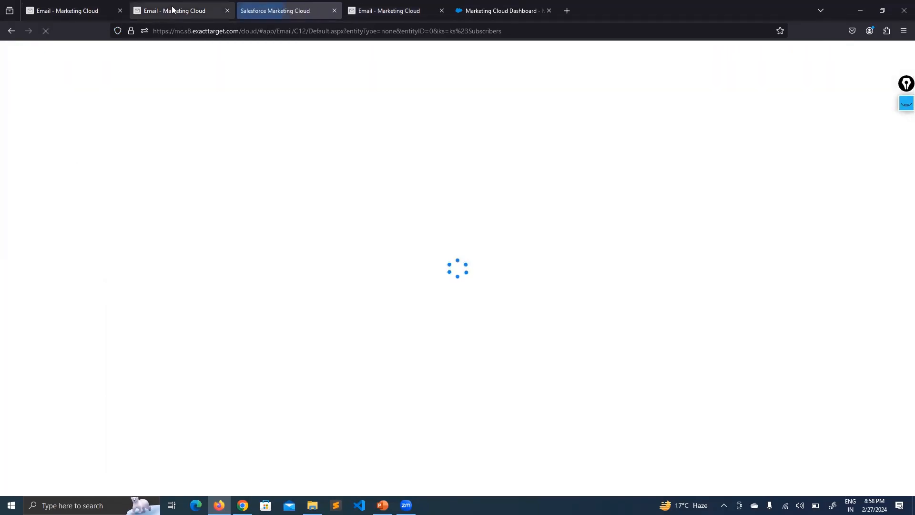
click(133, 15)
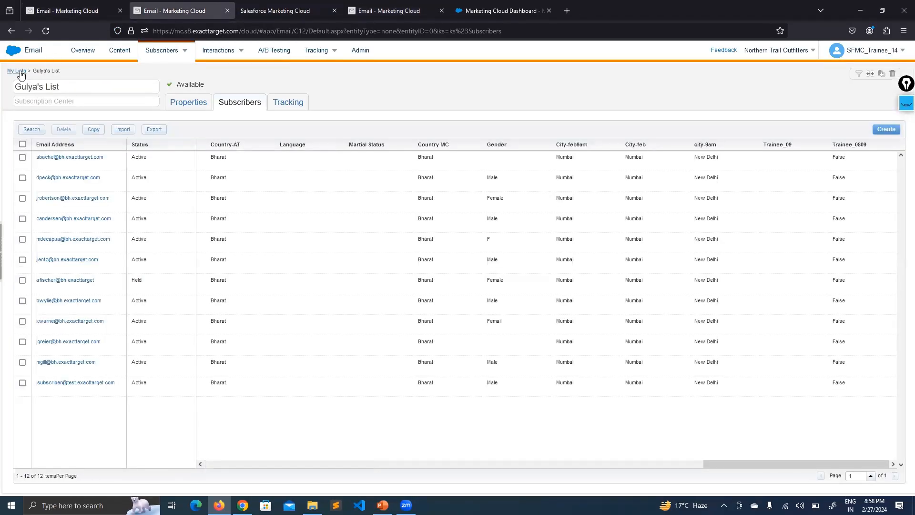
click(18, 71)
click(98, 12)
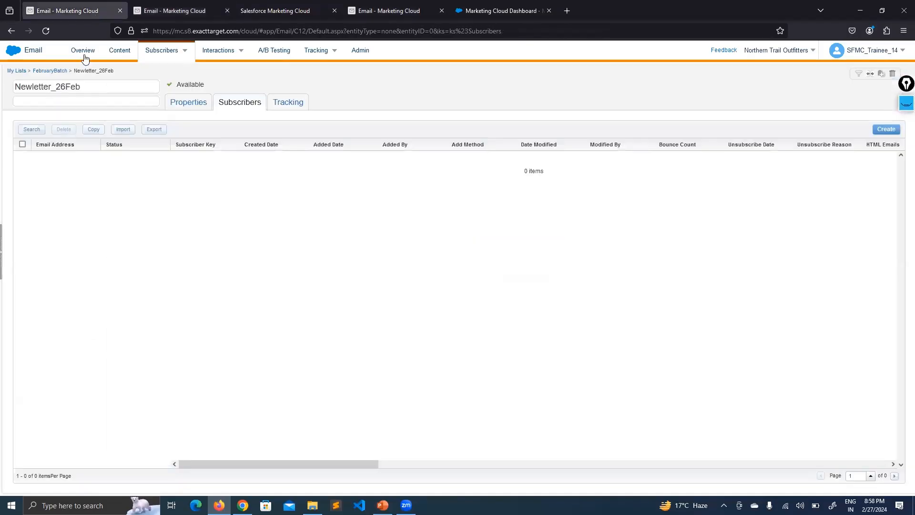
click(37, 72)
click(175, 11)
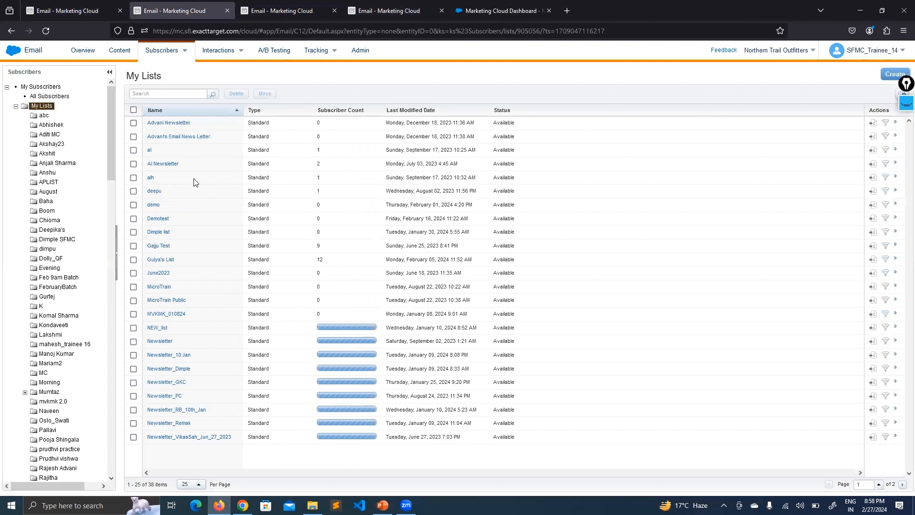
- Open the 12-subscriber and FebruaryBatch lists and scroll their grids to the City and Country_27Feb columns
click(160, 260)
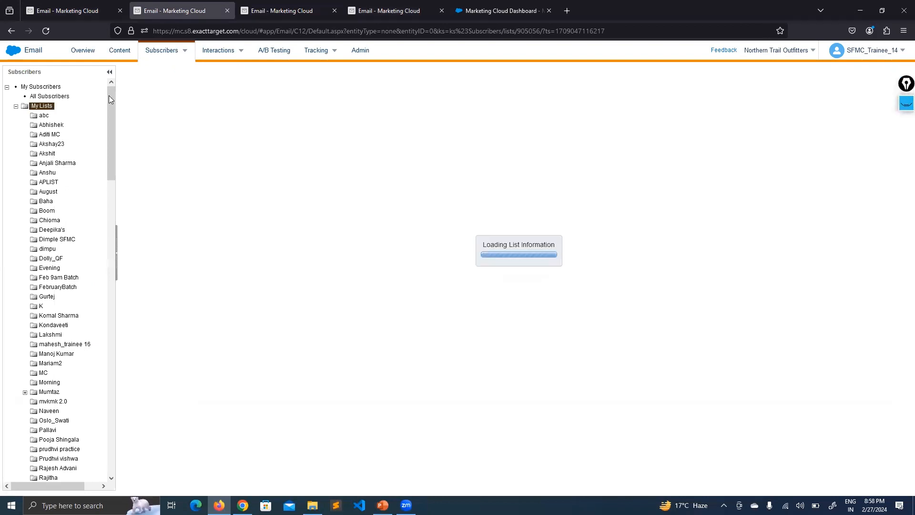
click(76, 6)
click(162, 130)
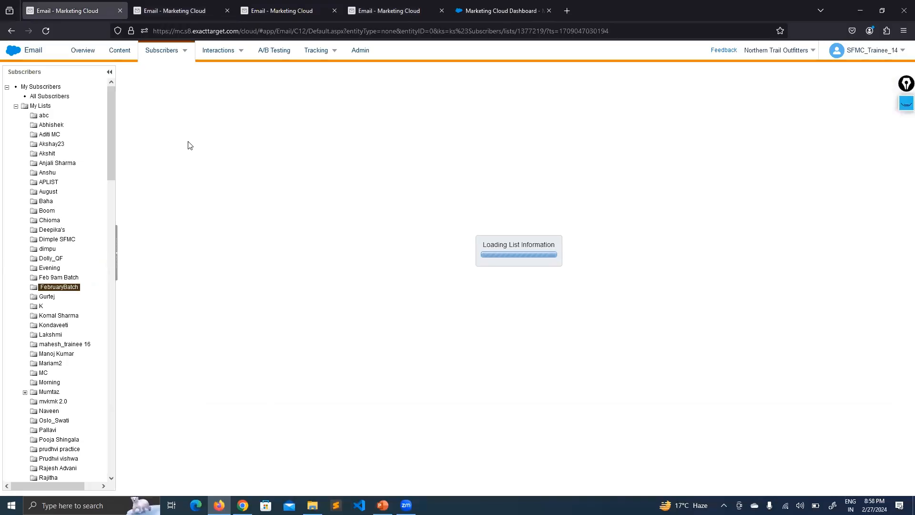
click(190, 9)
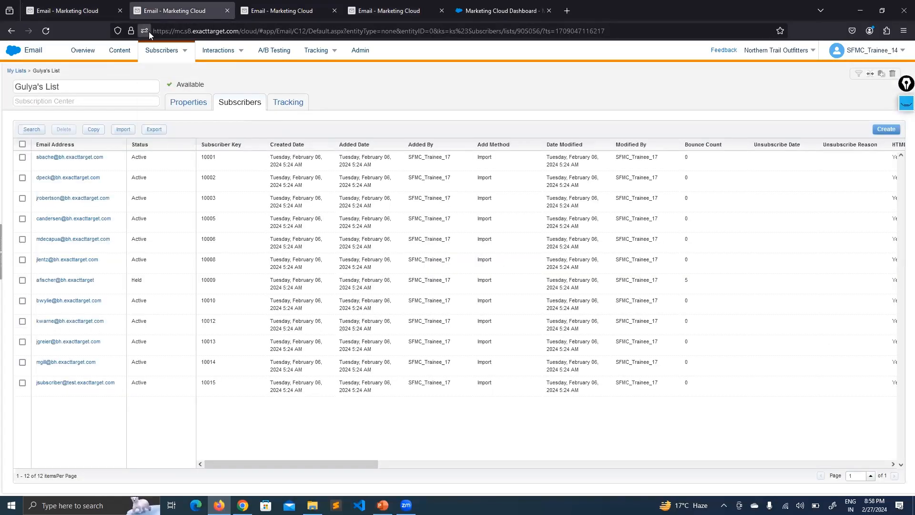
click(106, 8)
click(234, 103)
click(296, 7)
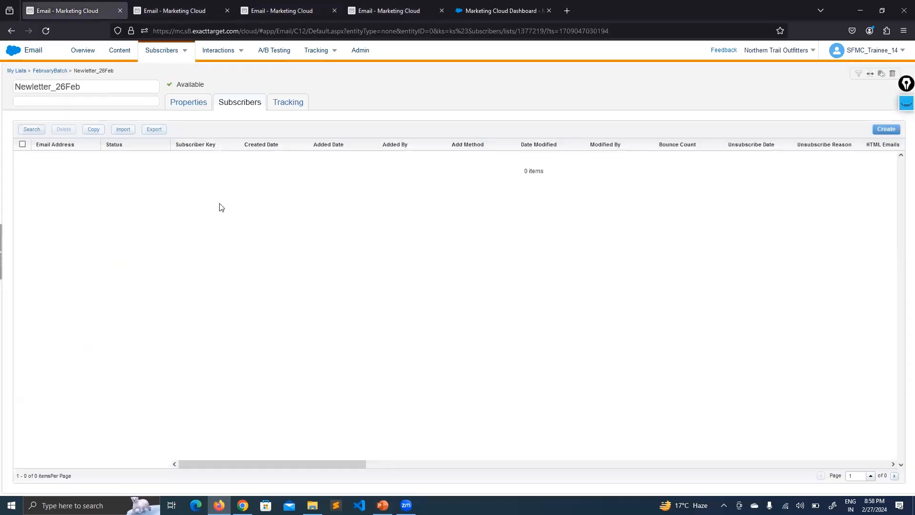
drag(245, 465, 804, 457)
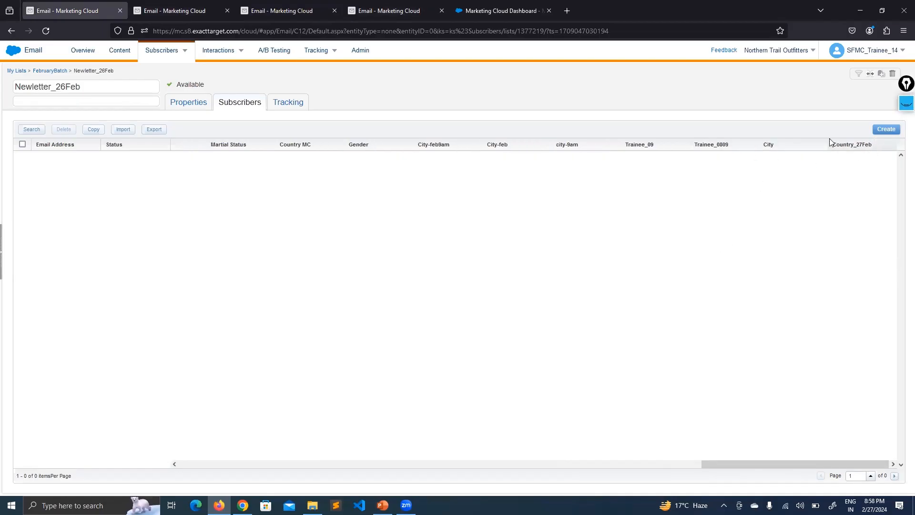
click(186, 6)
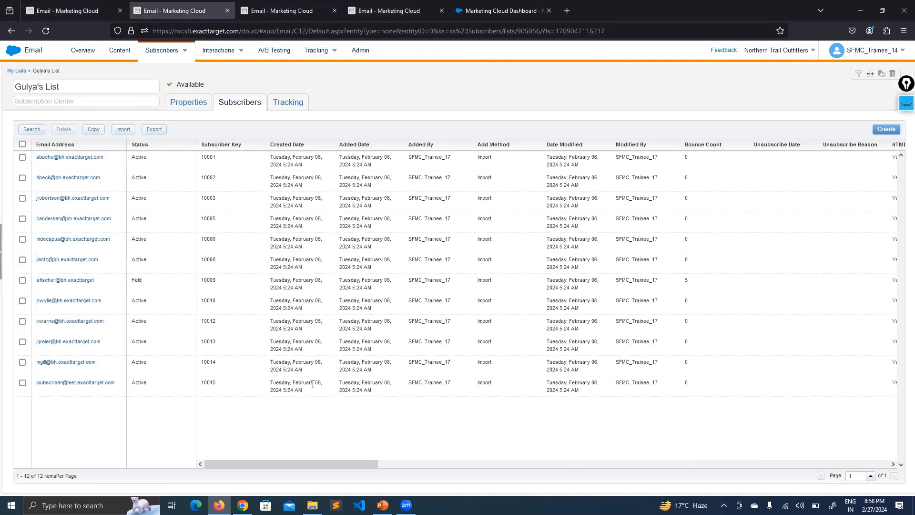
drag(269, 467, 820, 466)
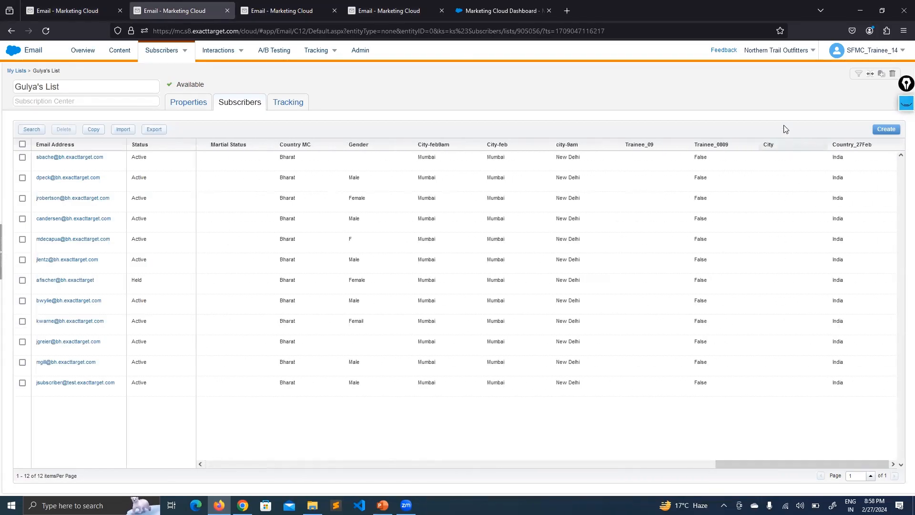
click(275, 7)
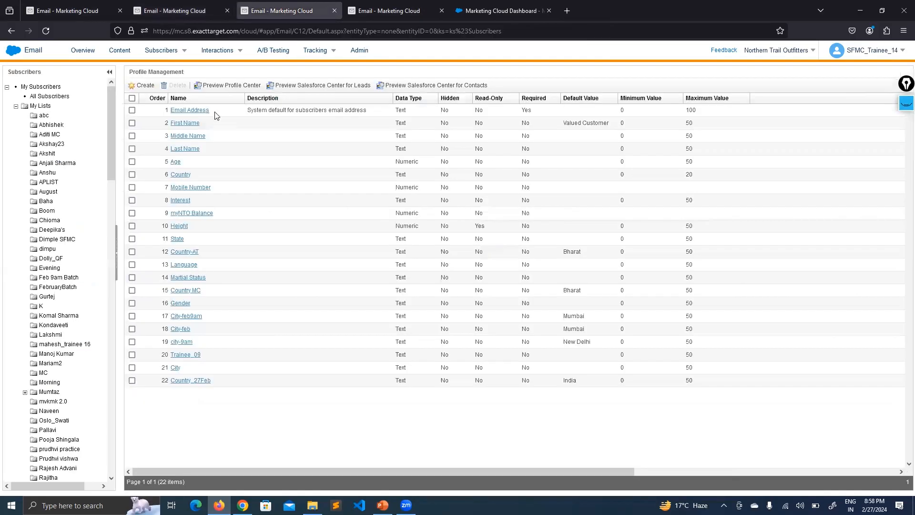
- Show All Subscribers' City and Country_27Feb columns, compare with the attributes tab, then return to Gulya's List
click(64, 97)
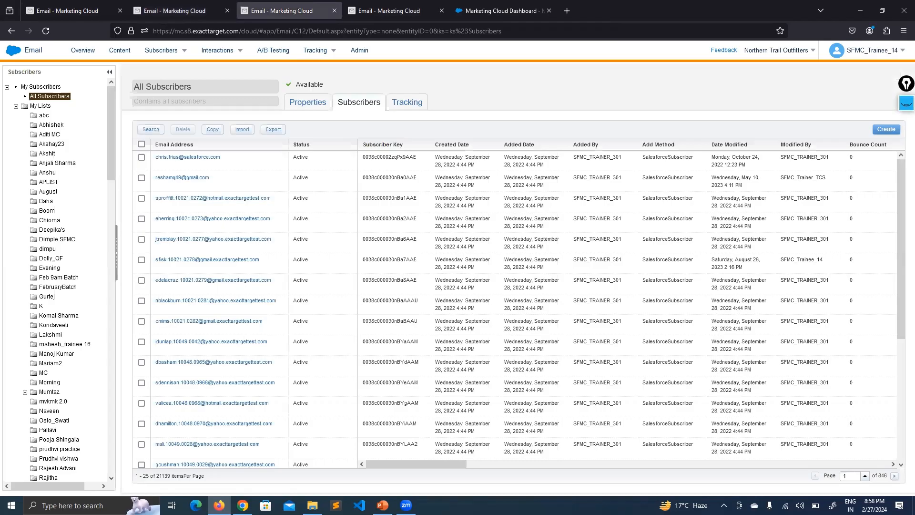
click(760, 459)
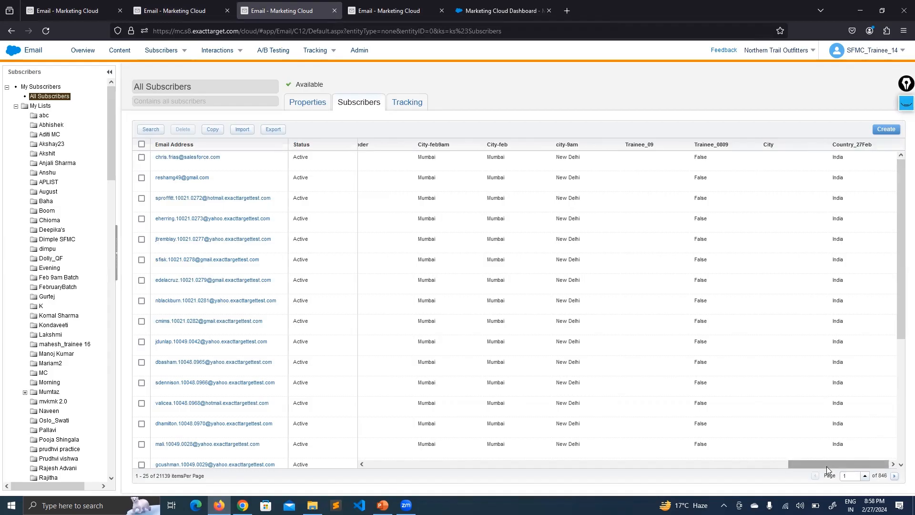
scroll(825, 270, down, 1)
scroll(825, 271, up, 1)
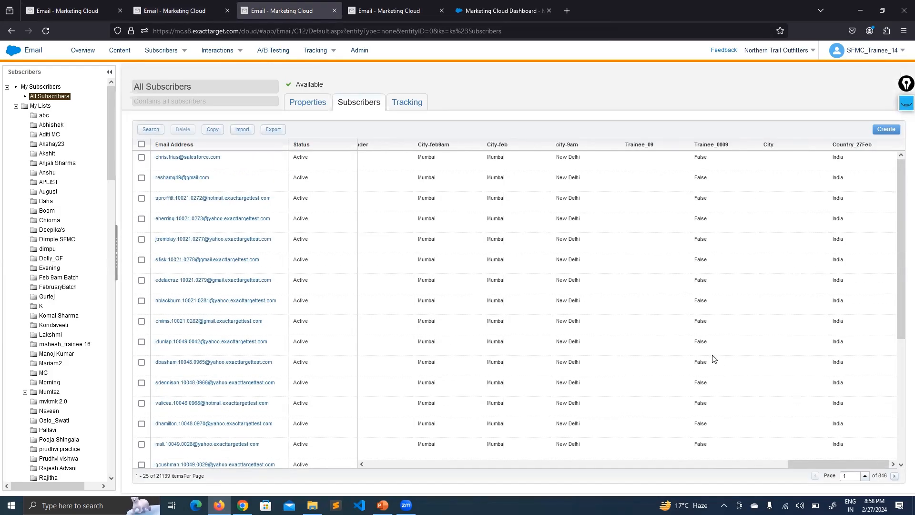
click(394, 8)
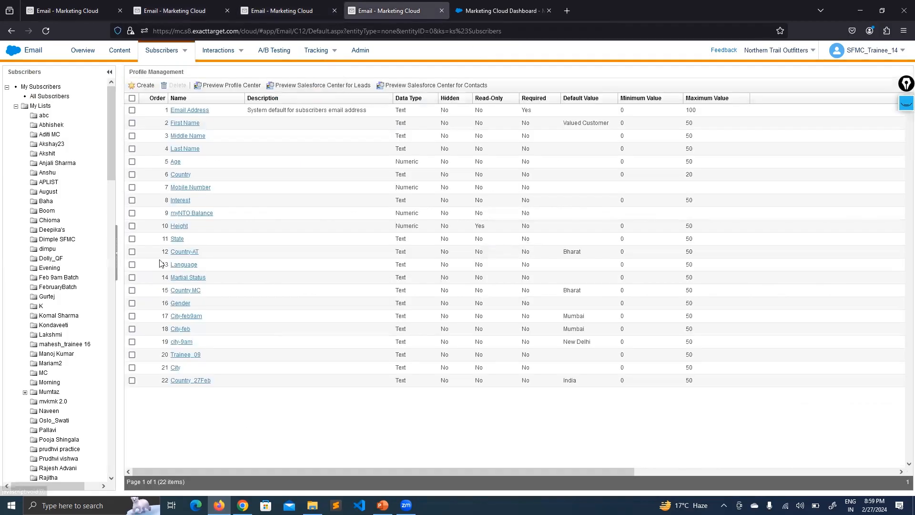
click(305, 11)
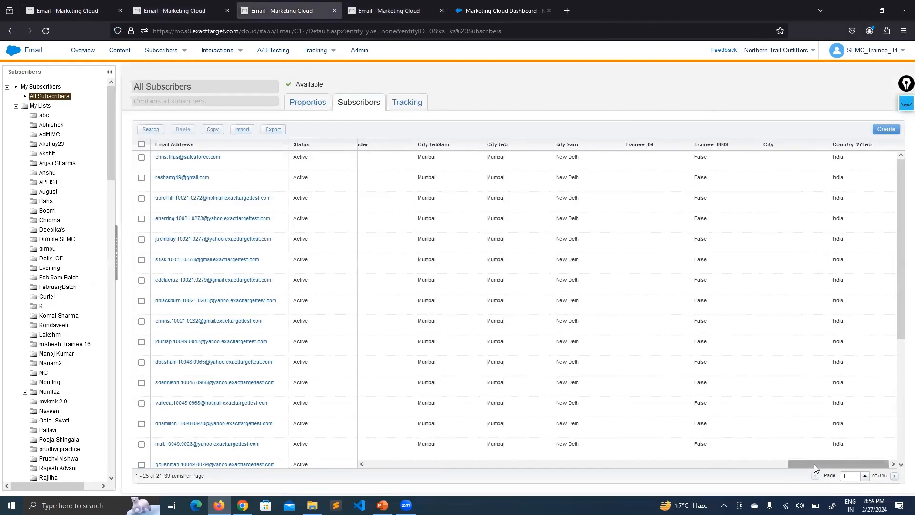
drag(208, 87, 133, 82)
click(716, 370)
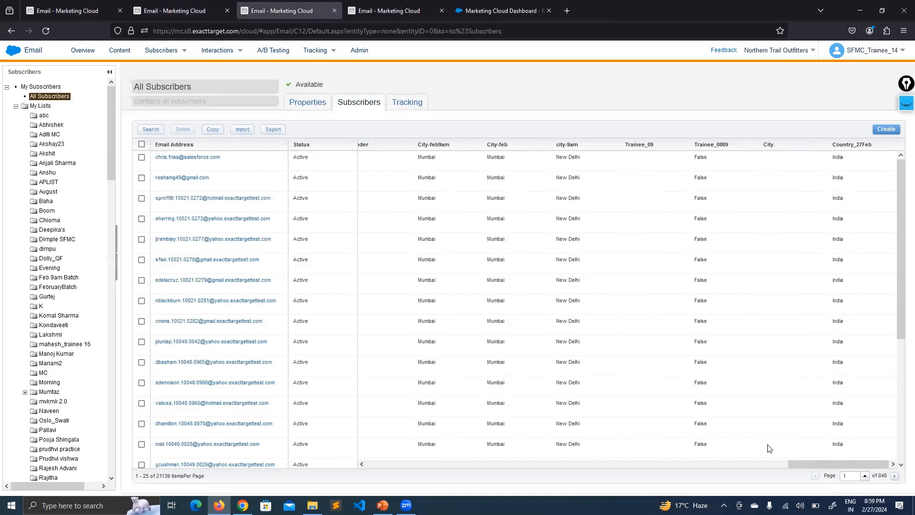
click(173, 11)
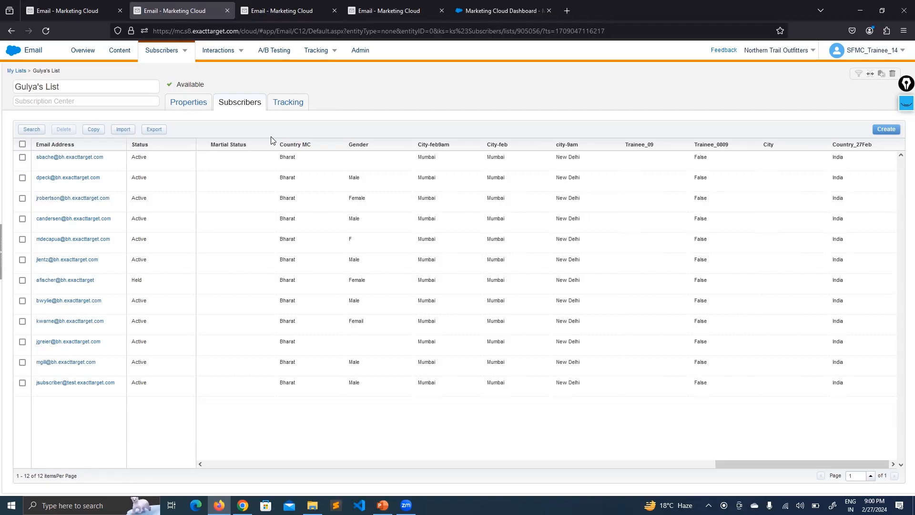
- Check Gulya's List properties and subscriber count, then scroll the grid across its columns
drag(749, 464, 224, 442)
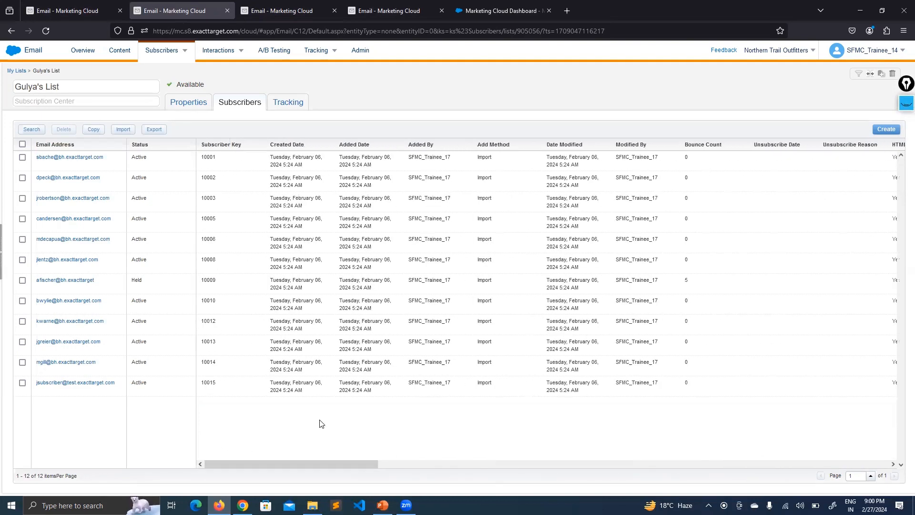
click(201, 103)
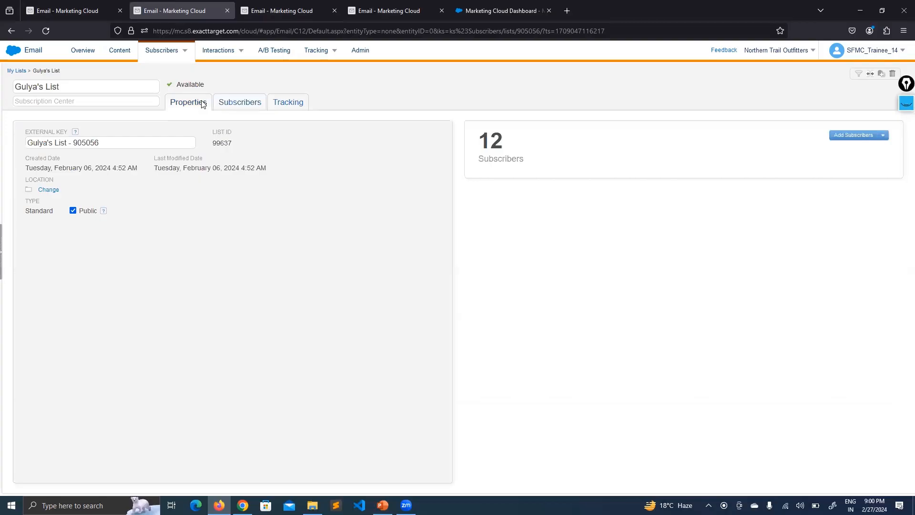
click(246, 101)
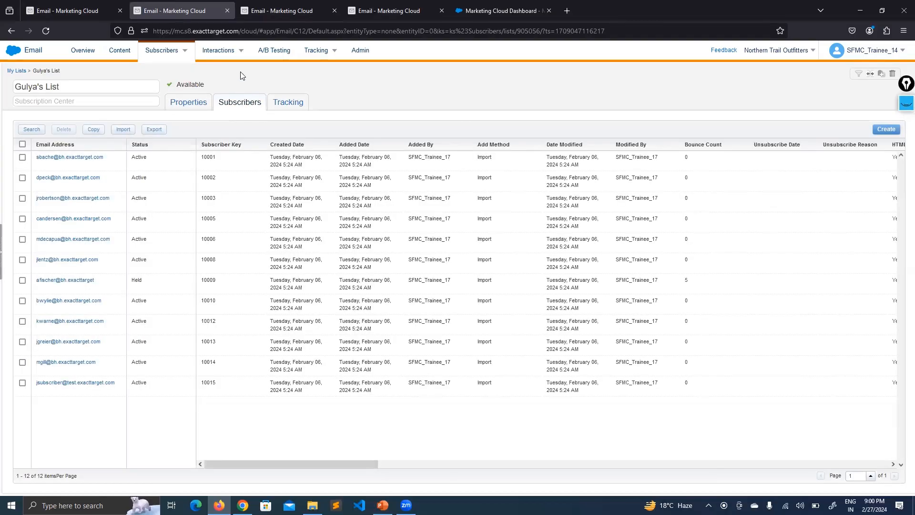
click(81, 4)
click(141, 5)
drag(241, 464, 342, 464)
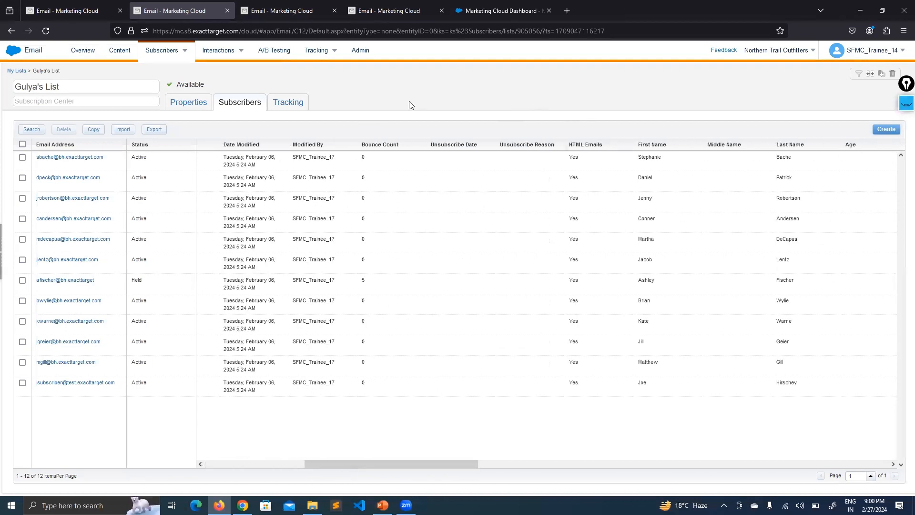
drag(330, 462, 533, 475)
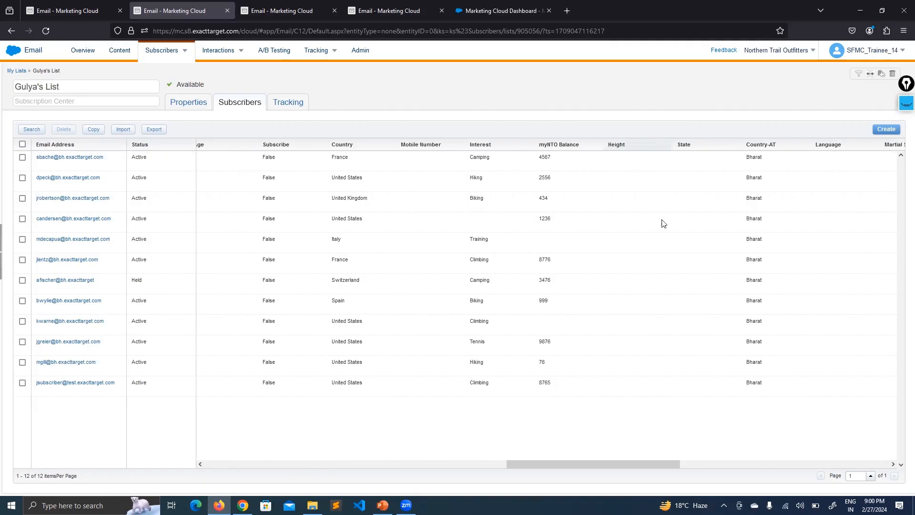
drag(678, 464, 888, 465)
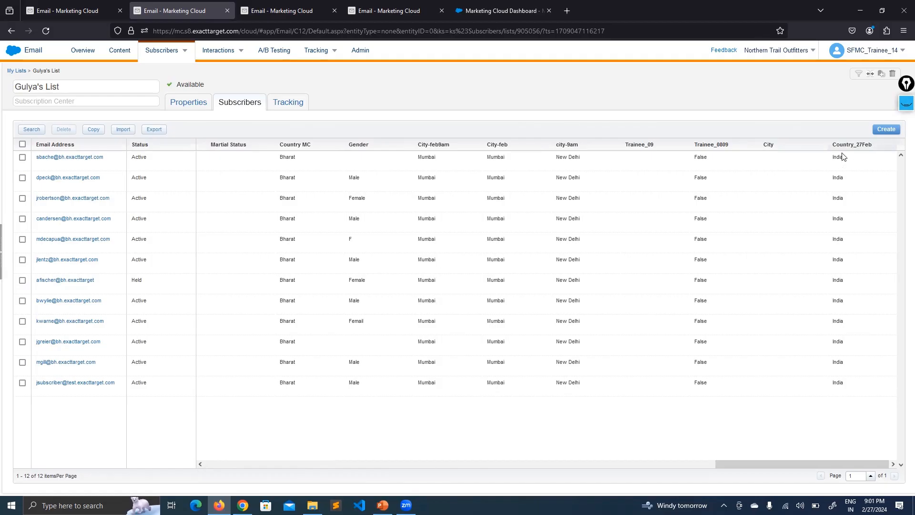
- Highlight India in each Country_27Feb row, then switch to the PowerPoint presentation
drag(844, 179, 825, 182)
double_click(837, 198)
double_click(837, 218)
double_click(837, 239)
double_click(838, 259)
double_click(838, 280)
double_click(838, 300)
drag(841, 328, 832, 322)
drag(725, 466, 224, 470)
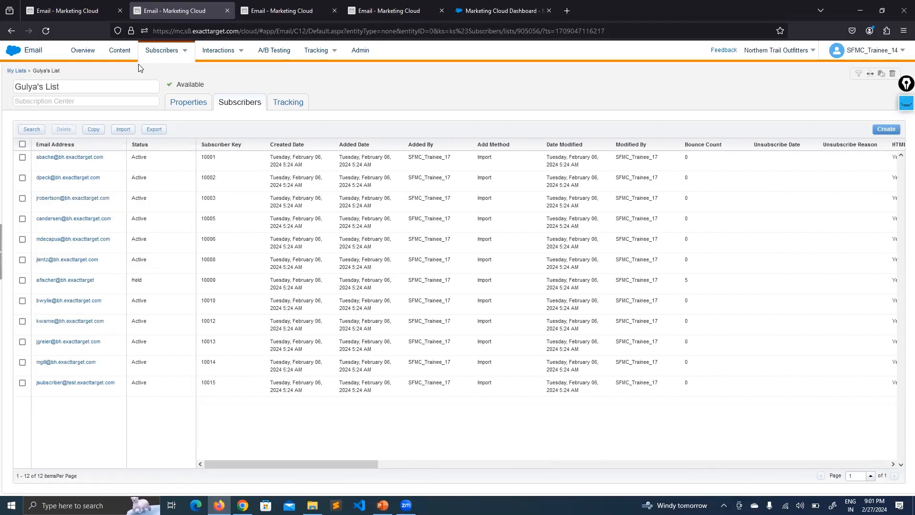
key(alt+Tab)
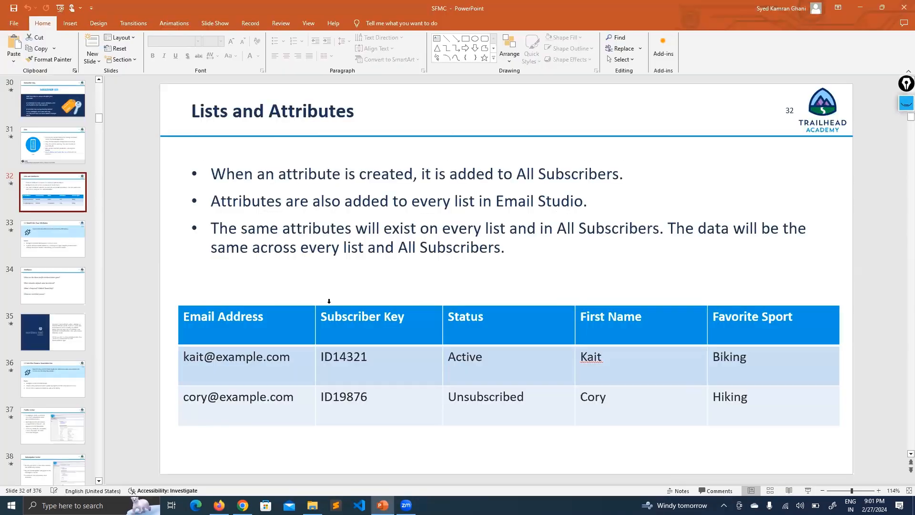
- Page forward through the Attributes slides and back to the Profile Center slide
key(Page_Down)
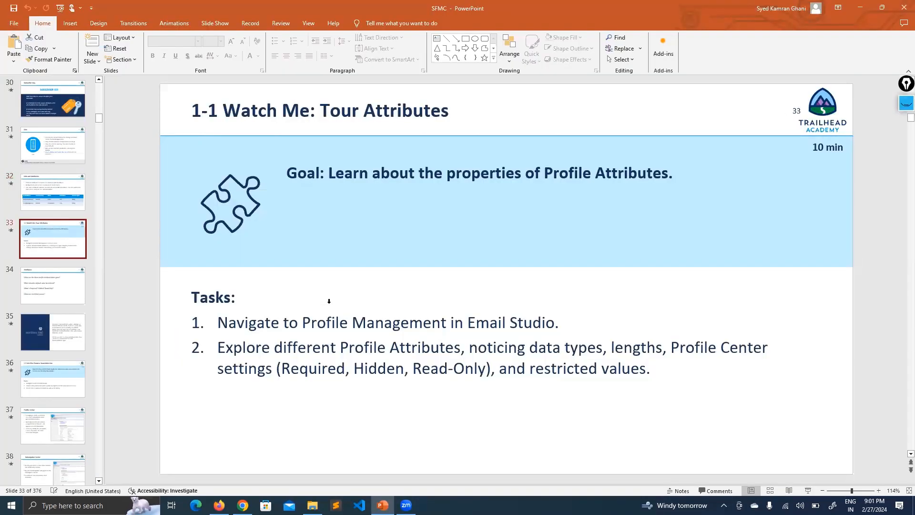
key(Page_Down)
key(Page_Down)
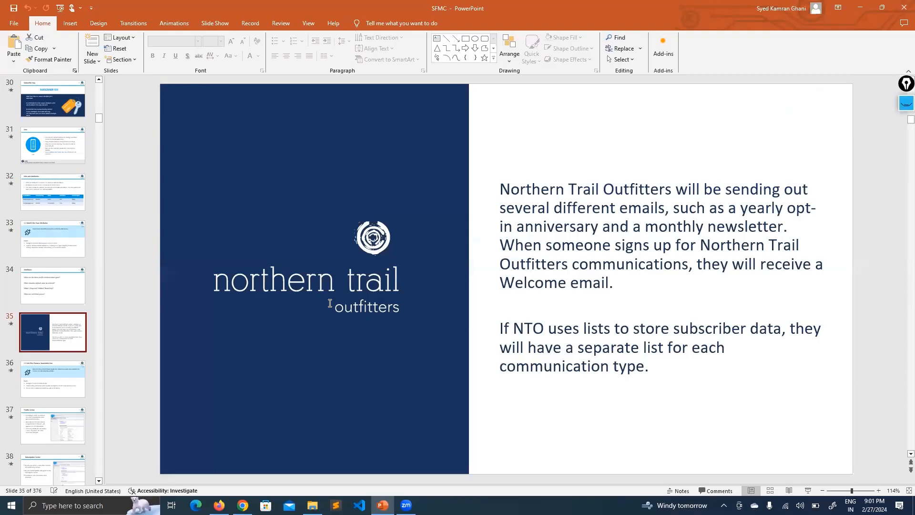
key(Page_Down)
key(Page_Down)
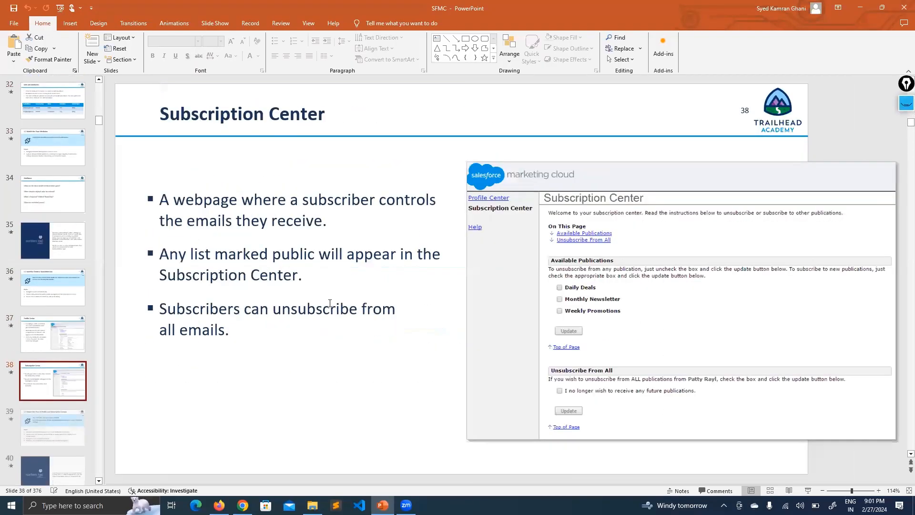
key(Page_Up)
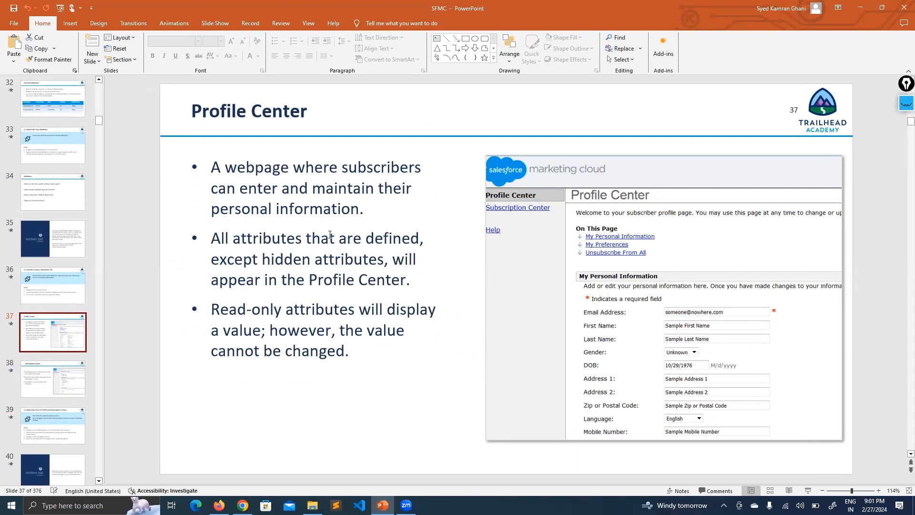
- Jump via thumbnails to the Data Sources and Profile Center slides, then return to Marketing Cloud
scroll(60, 183, up, 6)
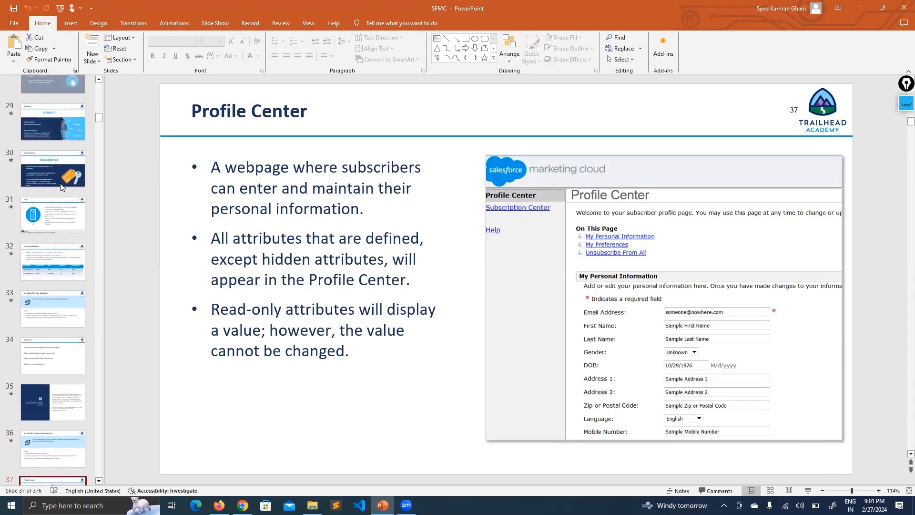
scroll(62, 179, up, 3)
click(62, 179)
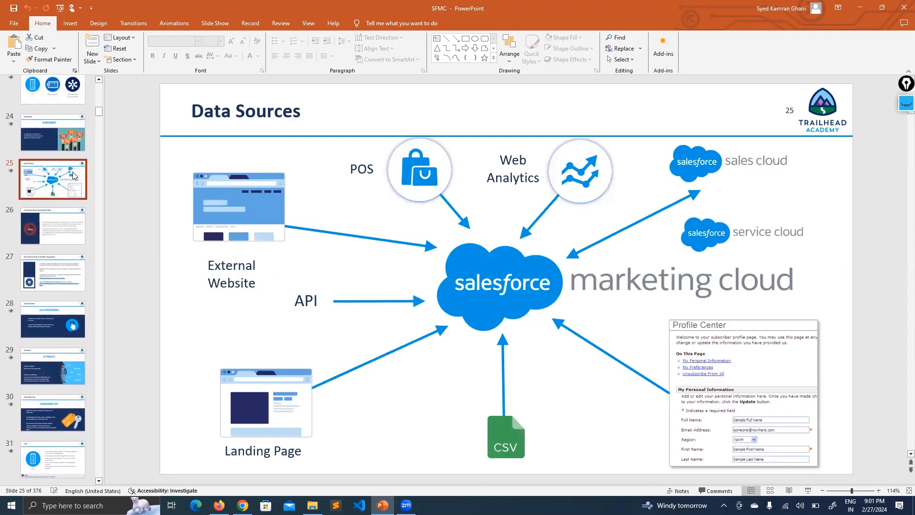
scroll(69, 258, down, 8)
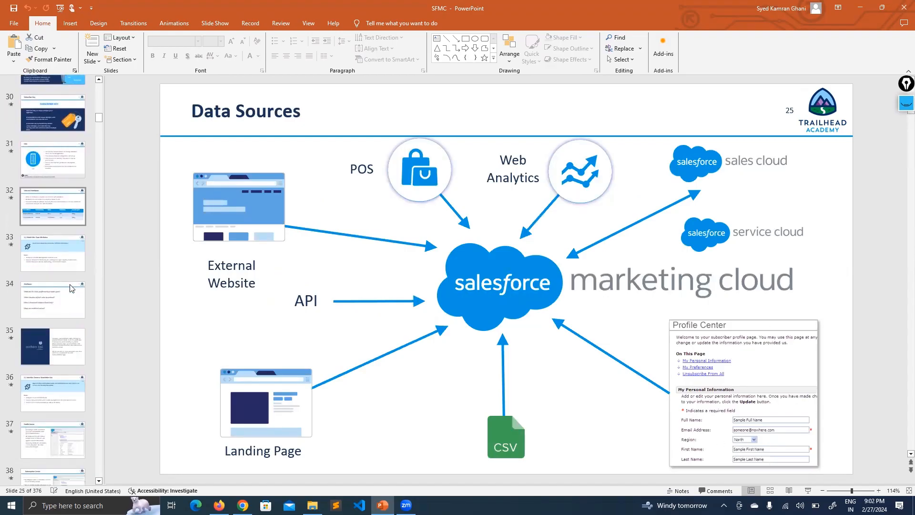
click(69, 289)
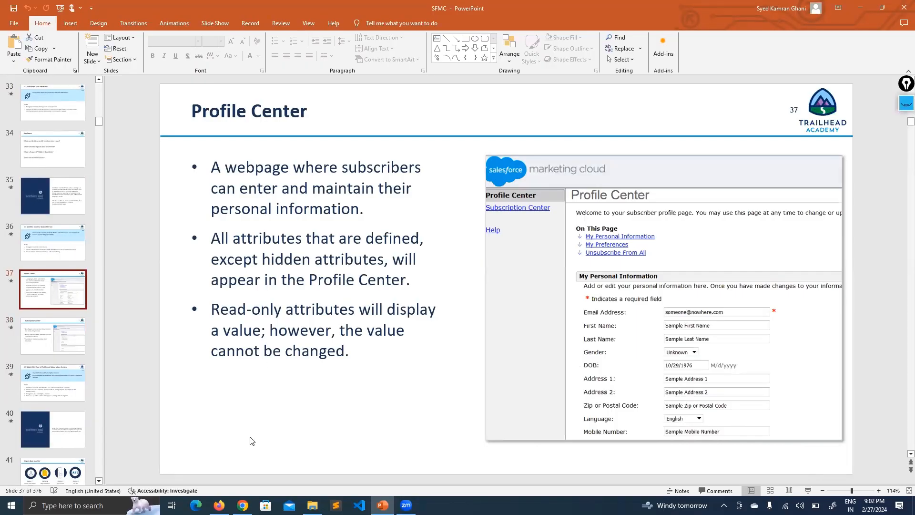
click(242, 505)
click(219, 505)
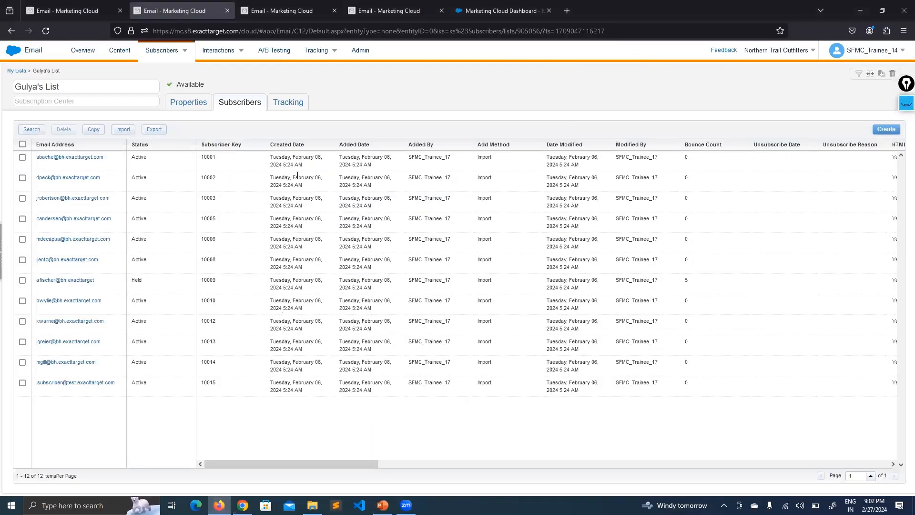
- Review the 22 Profile Management attributes, including City and Country_27Feb, then preview the Profile Center
click(257, 5)
click(406, 6)
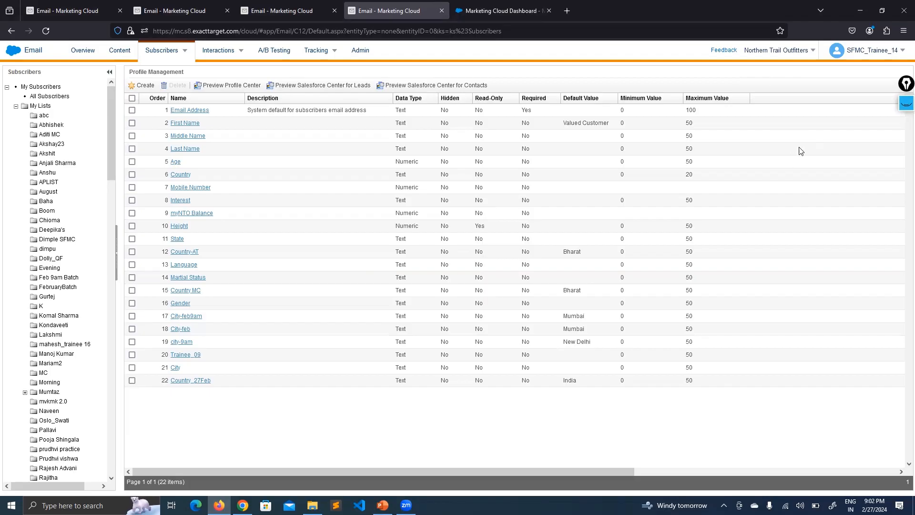
mouse_move(173, 53)
click(239, 88)
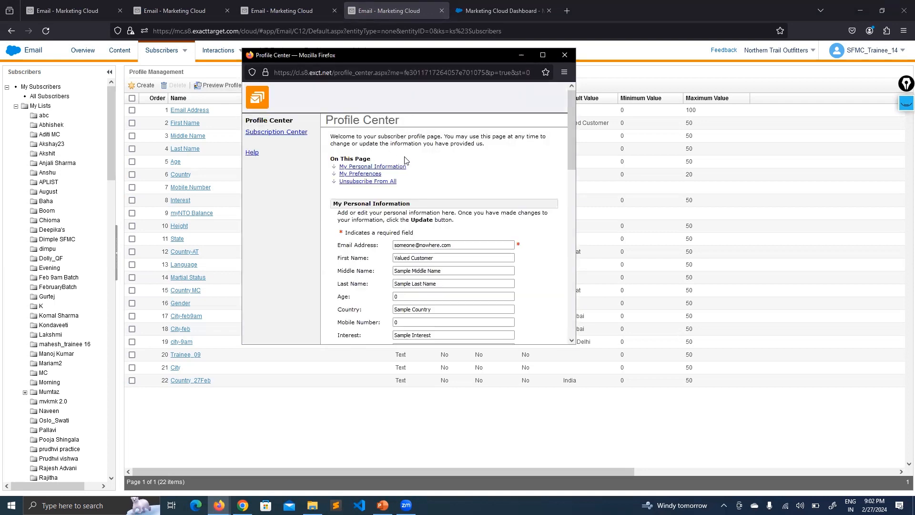
- Scroll the Profile Center preview down to check the Country_27Feb field
drag(569, 116, 569, 127)
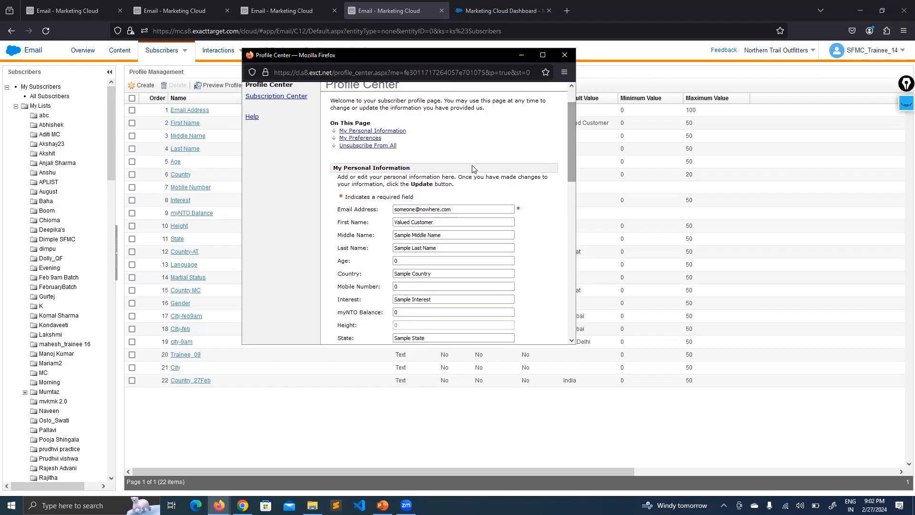
mouse_move(358, 211)
mouse_down()
mouse_move(346, 211)
mouse_move(355, 222)
mouse_up()
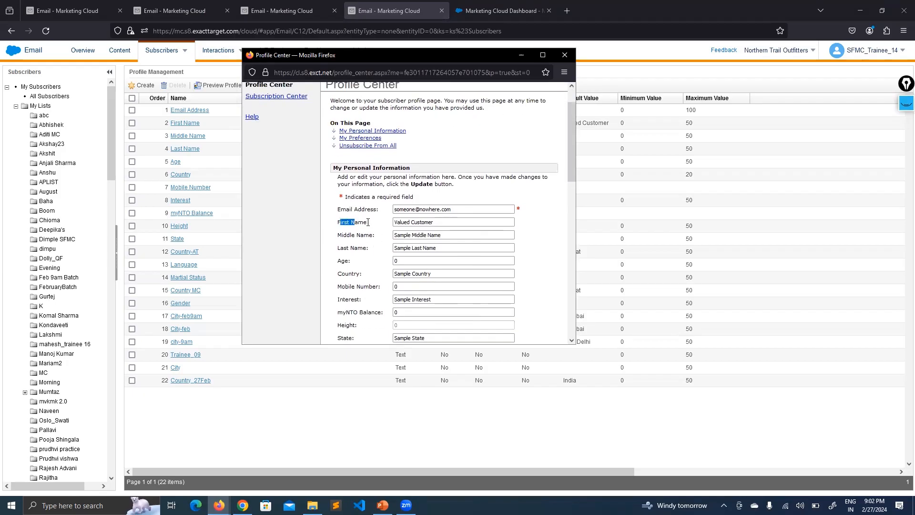
scroll(369, 224, down, 5)
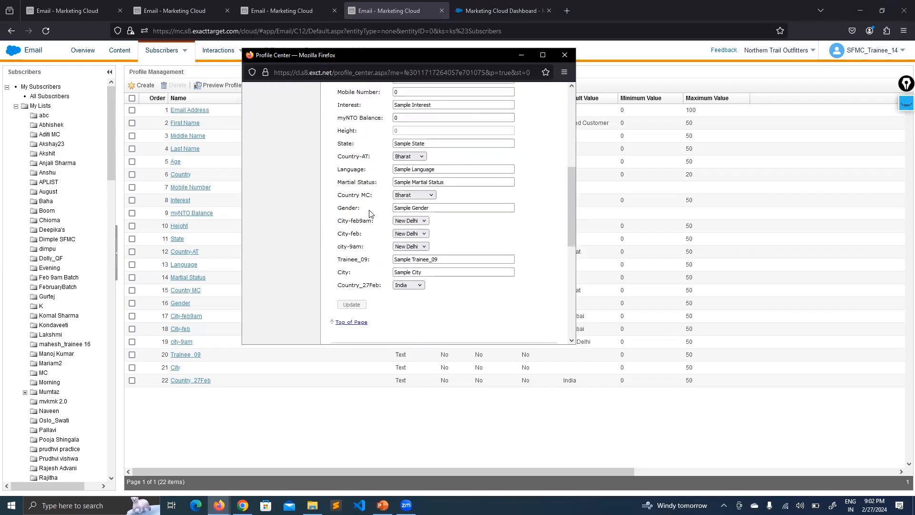
drag(370, 285, 348, 286)
click(484, 302)
scroll(486, 296, up, 6)
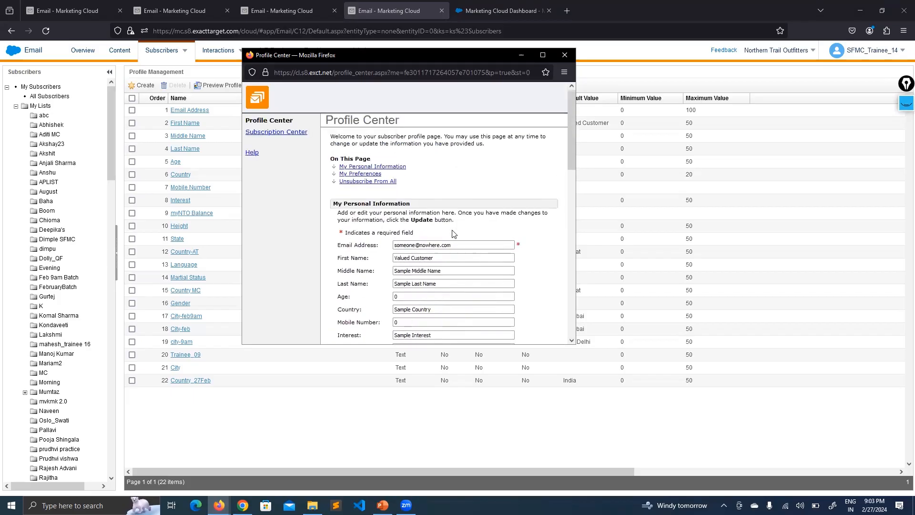
- Review the default 'Valued Customer' first name and the other profile fields
triple_click(446, 258)
click(560, 270)
scroll(543, 248, down, 8)
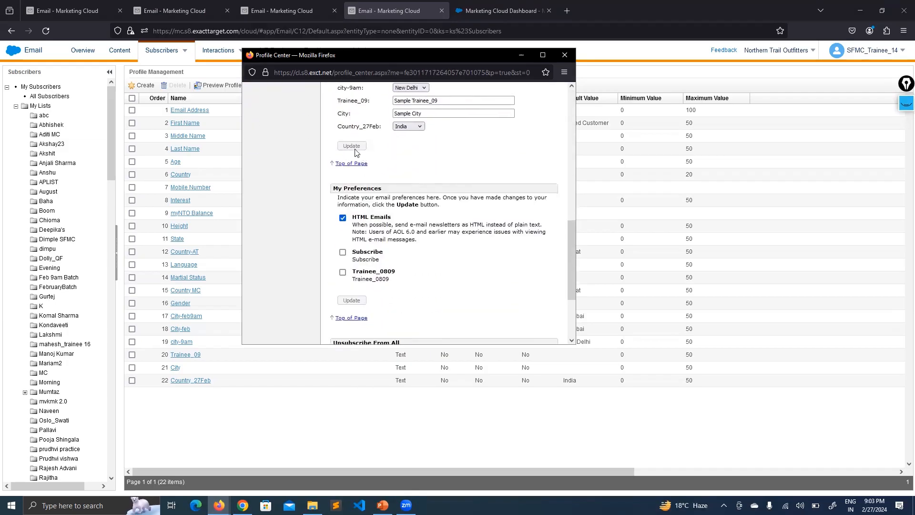
scroll(375, 153, up, 1)
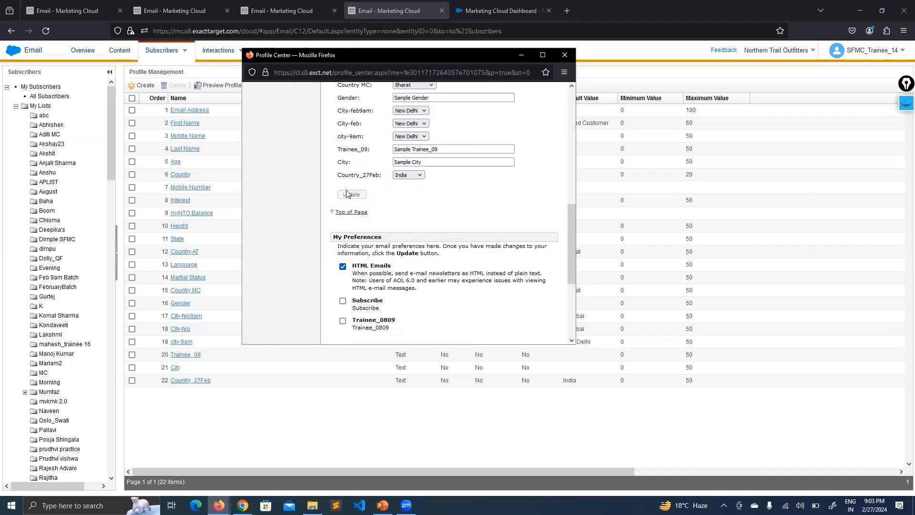
scroll(469, 224, up, 2)
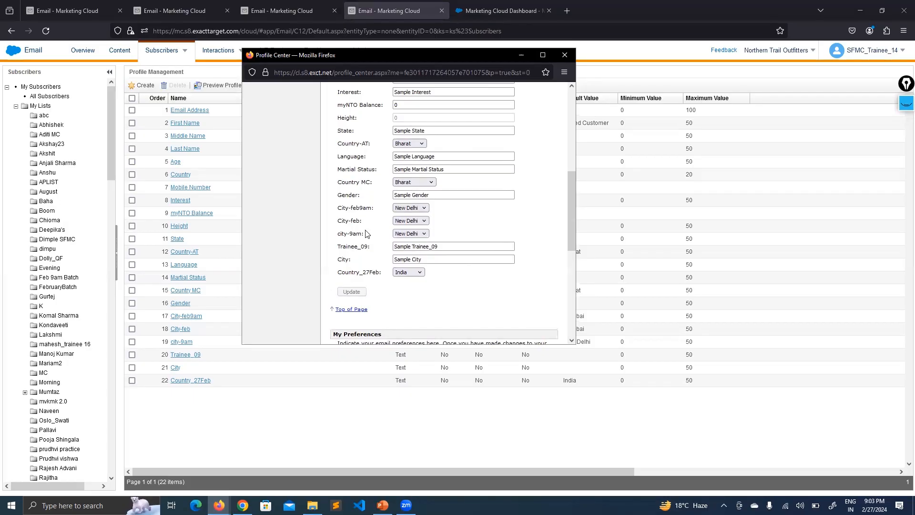
scroll(357, 228, down, 3)
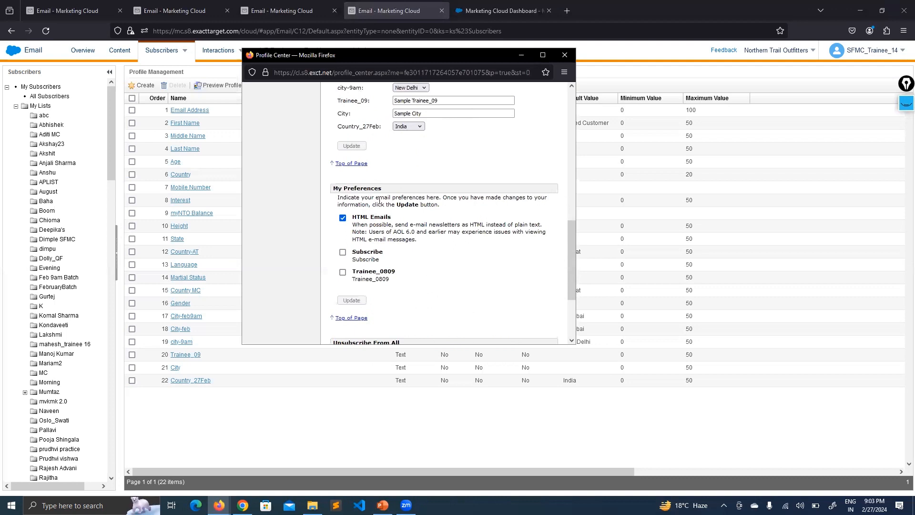
scroll(374, 210, down, 2)
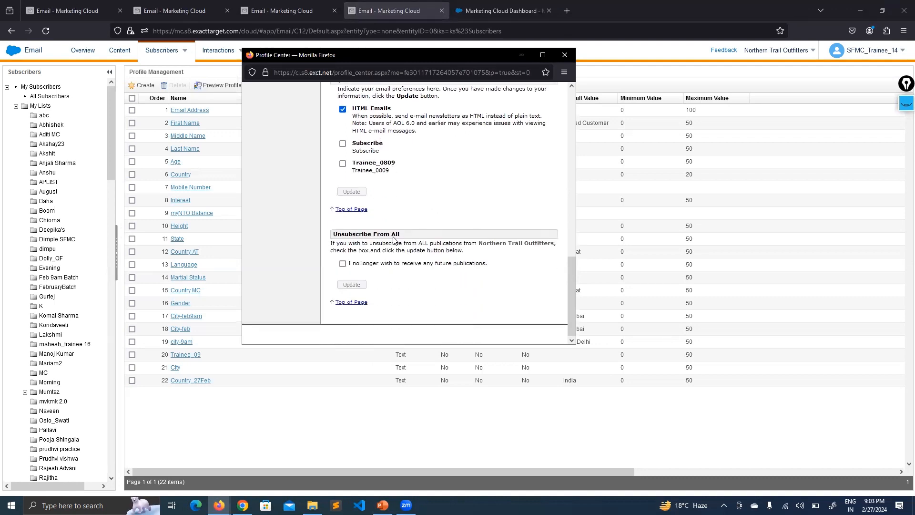
- Check the Unsubscribe From All section, then go back up and open the Subscription Center preview
drag(400, 233, 348, 232)
click(427, 216)
mouse_move(571, 279)
mouse_down()
mouse_move(571, 258)
mouse_move(571, 282)
mouse_up()
scroll(426, 276, up, 10)
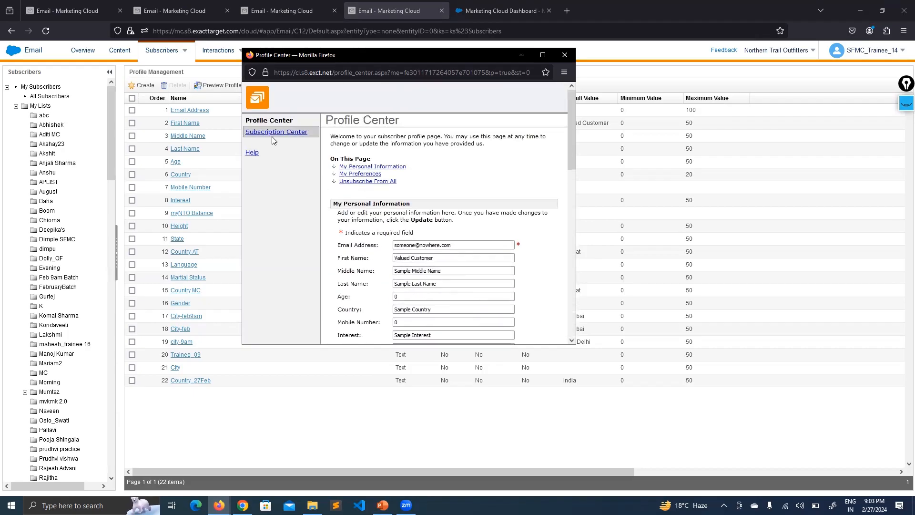
click(297, 459)
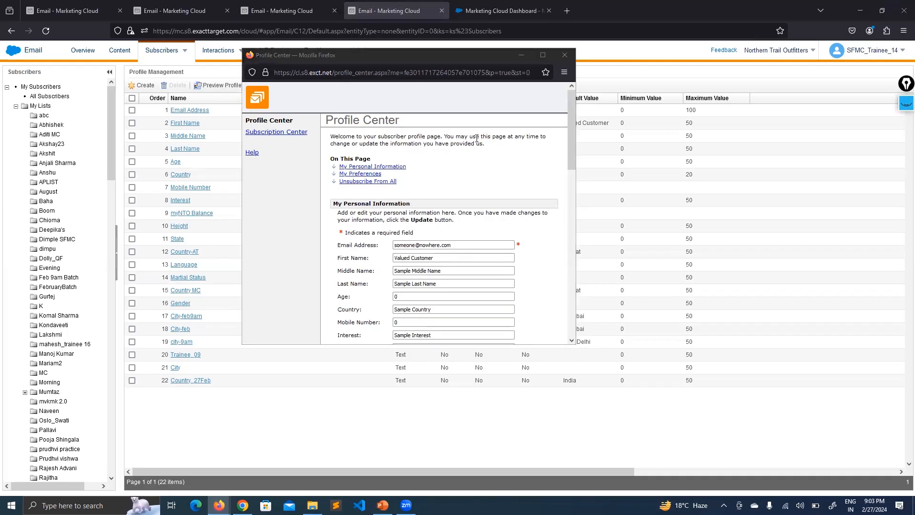
drag(569, 122, 561, 299)
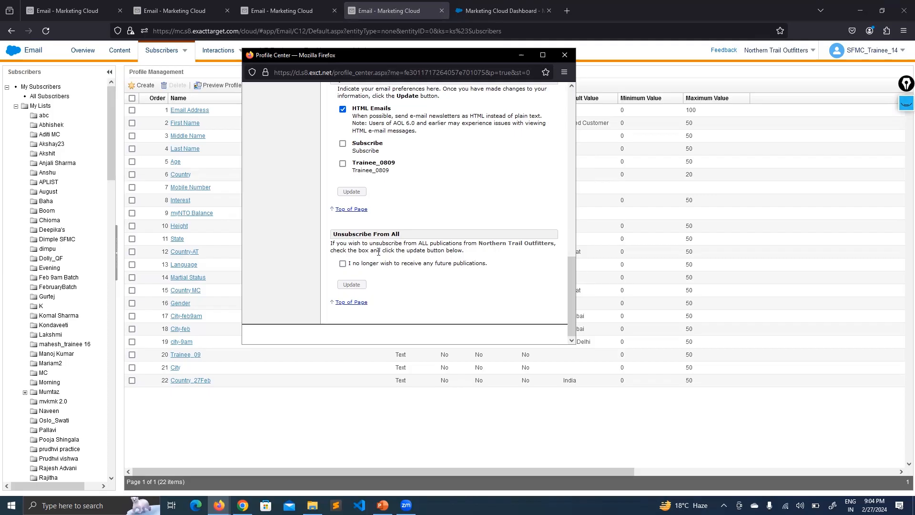
scroll(376, 258, up, 10)
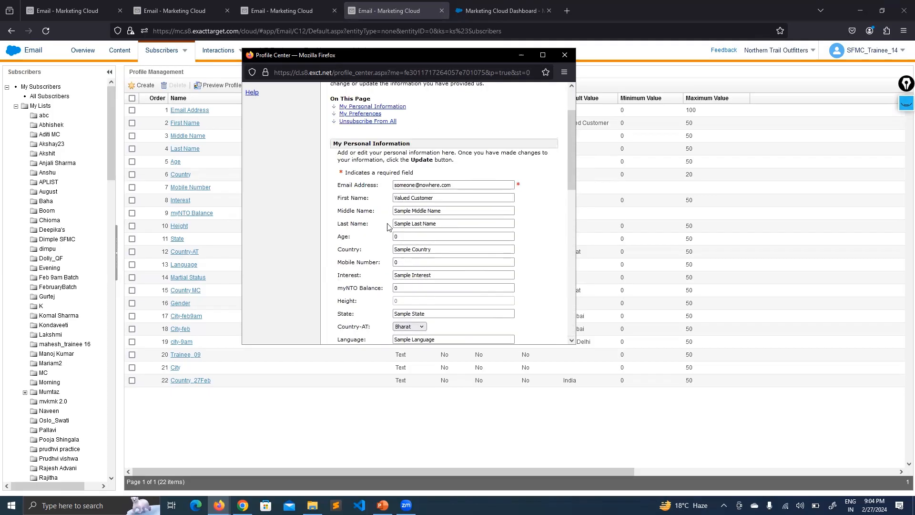
scroll(399, 196, up, 2)
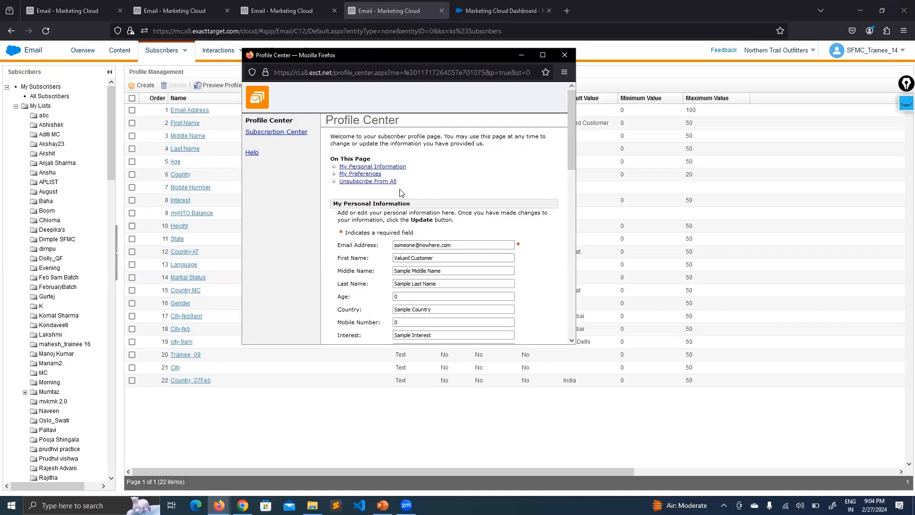
click(289, 136)
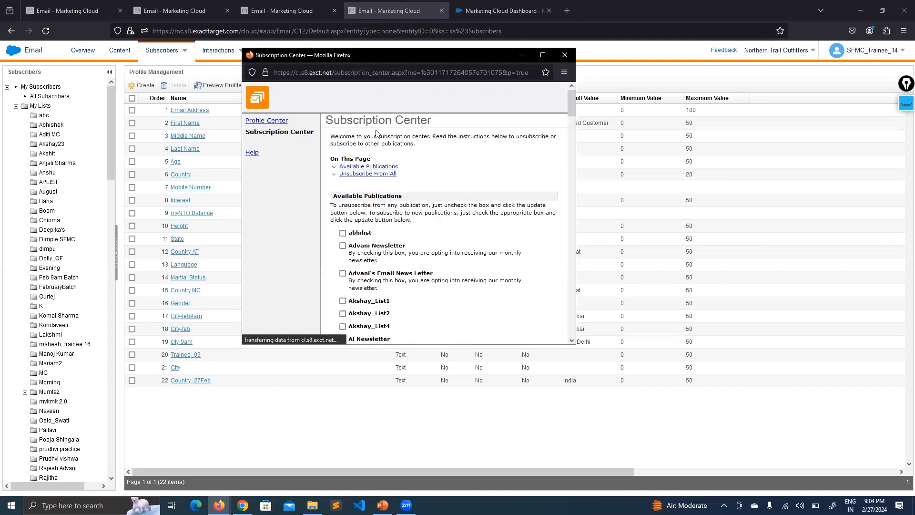
- Scroll through the Subscription Center's available publications
scroll(420, 169, down, 3)
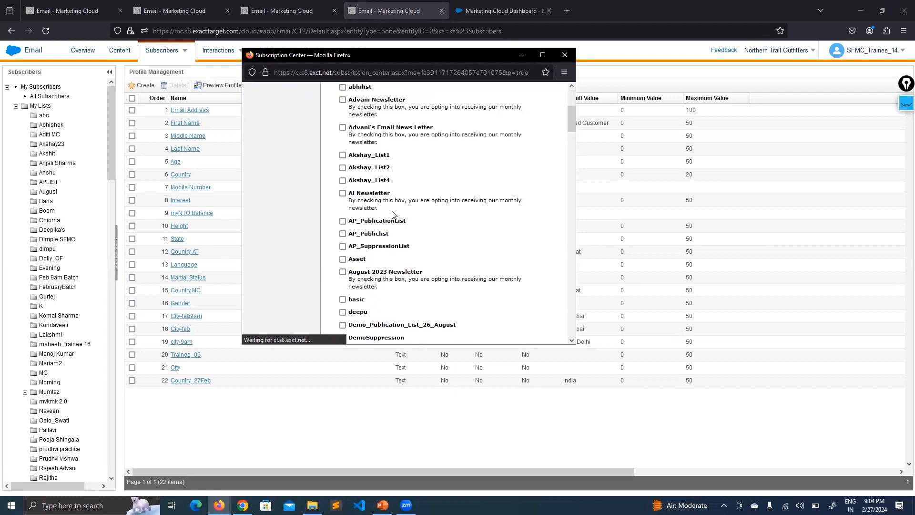
mouse_move(390, 160)
mouse_down()
mouse_move(367, 166)
mouse_move(380, 169)
mouse_up()
scroll(432, 166, down, 2)
scroll(433, 172, down, 3)
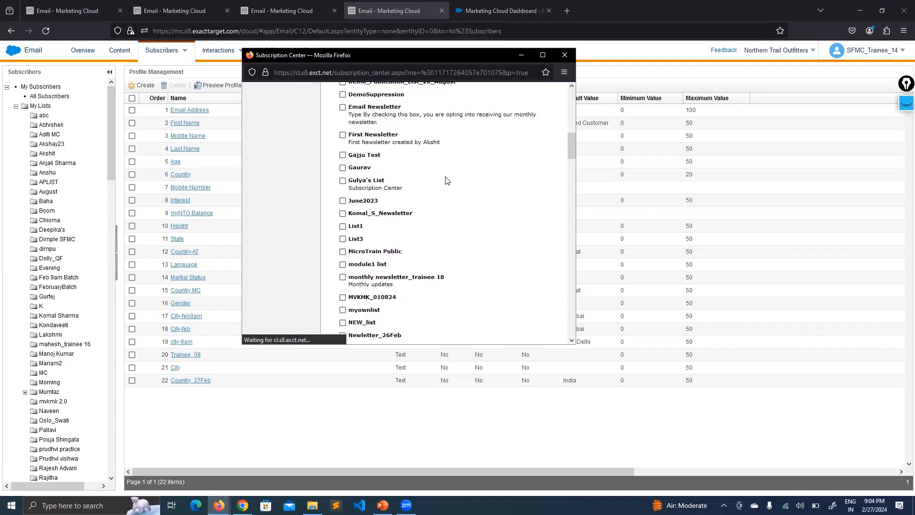
scroll(448, 180, down, 4)
- Look through the Newletter_26Feb list, Profile Management and Dashboard pages, then return to the preview
click(81, 5)
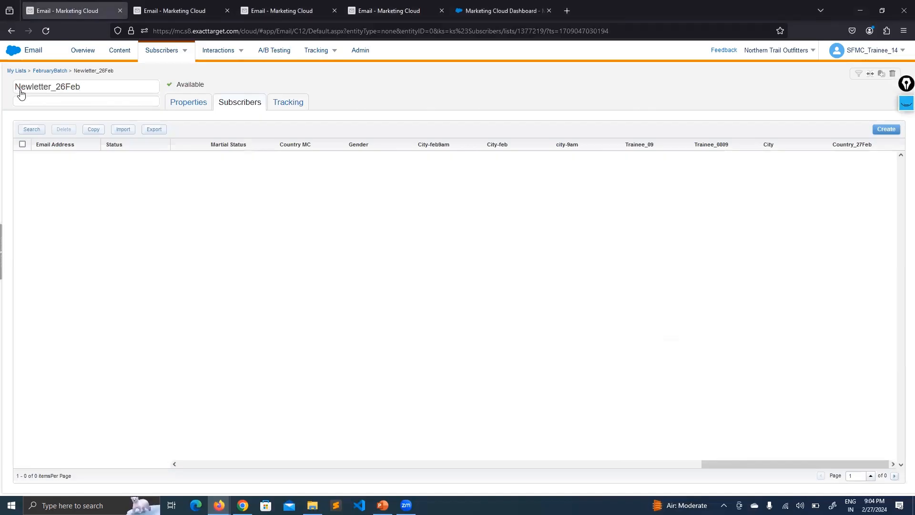
click(156, 5)
click(286, 9)
click(396, 9)
click(499, 11)
click(395, 10)
click(219, 505)
click(280, 447)
- Scroll the Subscription Center publication list up and down
scroll(438, 178, down, 15)
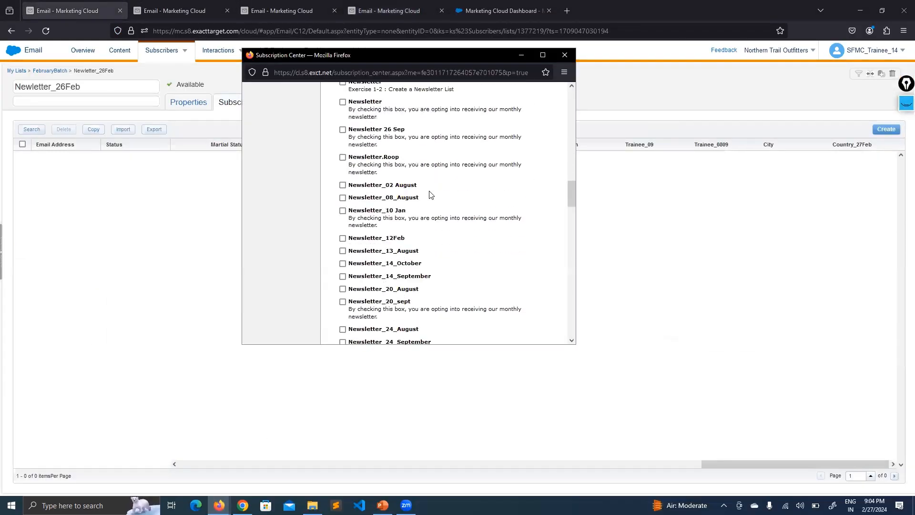
scroll(430, 196, up, 5)
scroll(414, 241, down, 5)
scroll(411, 208, down, 12)
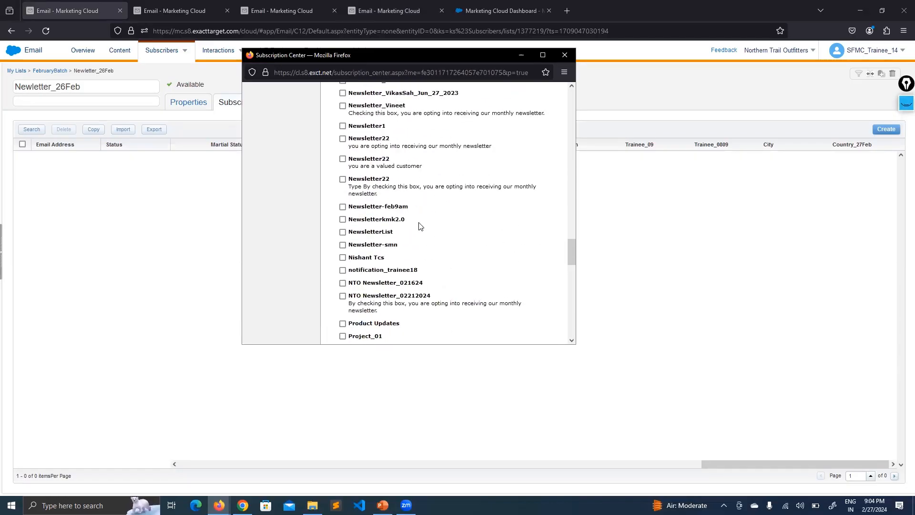
scroll(421, 219, down, 12)
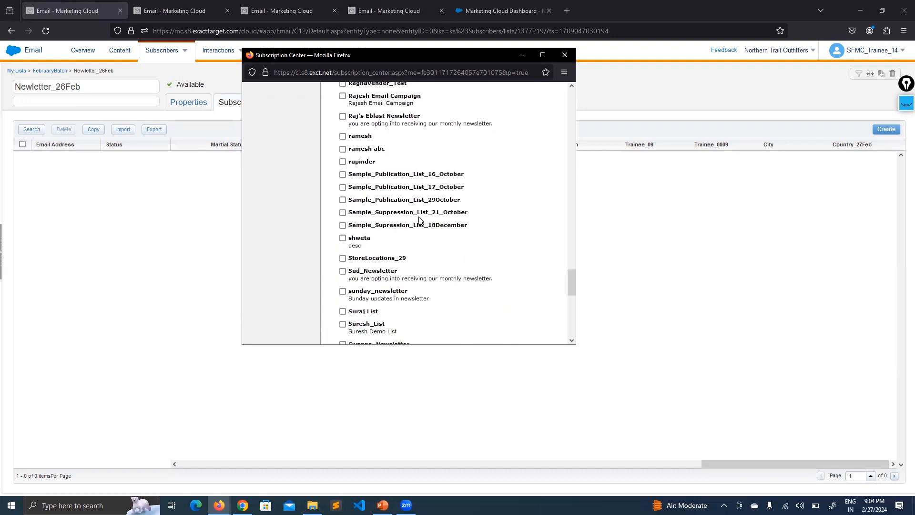
scroll(458, 258, down, 3)
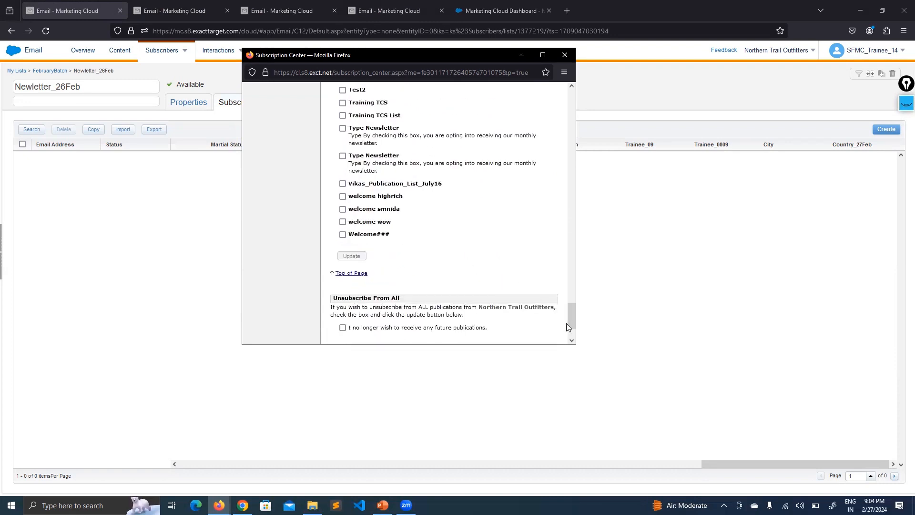
drag(574, 324, 578, 255)
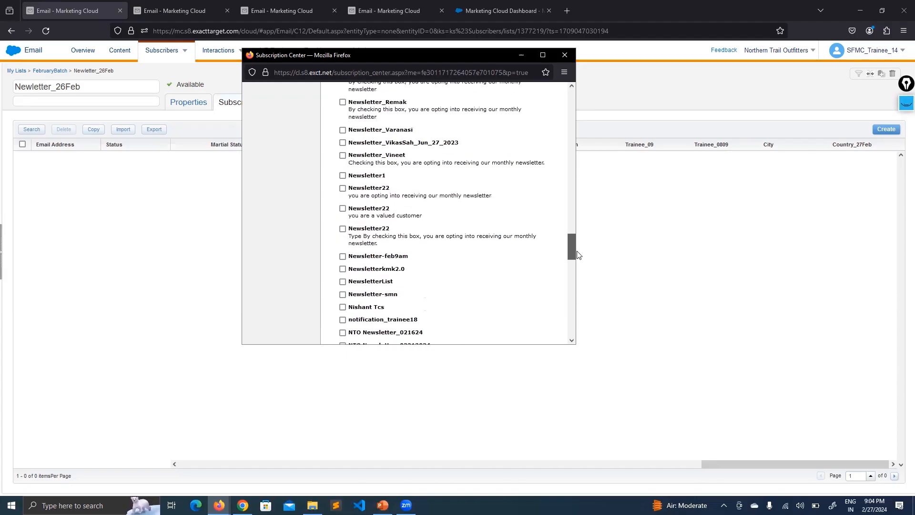
- Step the popup scrollbar up until Newletter_26Feb appears, and highlight its name
click(571, 86)
click(572, 87)
click(570, 86)
click(570, 86)
click(570, 87)
click(571, 87)
click(571, 86)
click(570, 86)
click(570, 86)
click(571, 86)
click(571, 87)
click(571, 87)
click(572, 87)
click(571, 87)
click(571, 88)
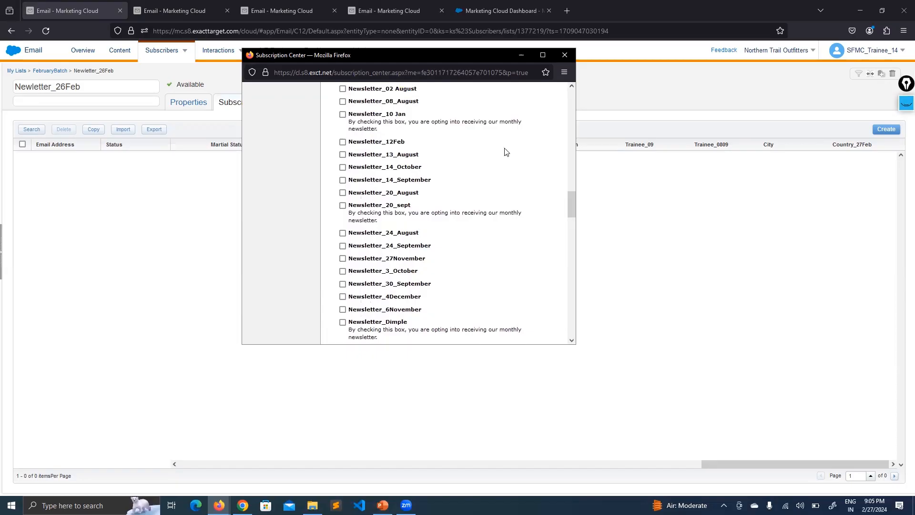
click(571, 87)
click(571, 87)
click(571, 87)
click(571, 87)
click(571, 87)
click(572, 87)
click(572, 87)
click(571, 87)
click(571, 87)
click(572, 87)
click(571, 88)
click(572, 87)
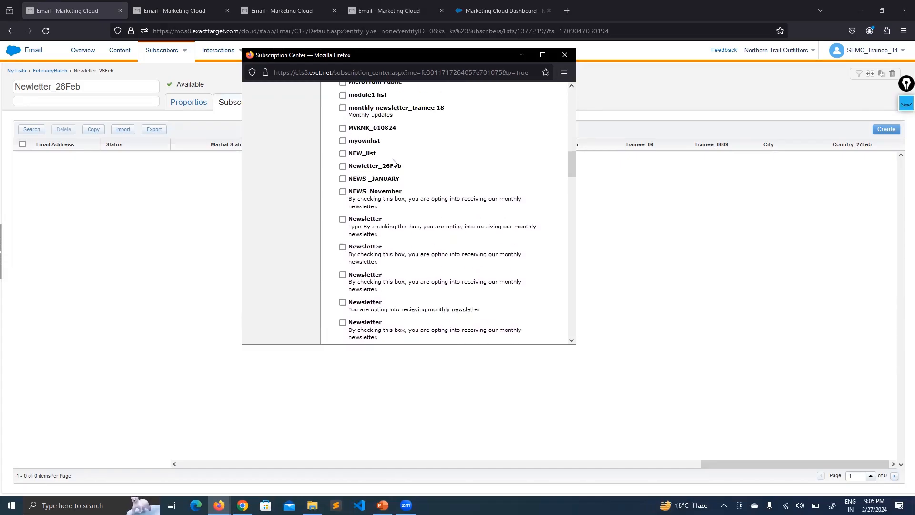
drag(400, 167, 363, 167)
click(447, 152)
- Tick the Newletter_26Feb publication and scroll down the preview
click(342, 167)
drag(573, 164, 572, 320)
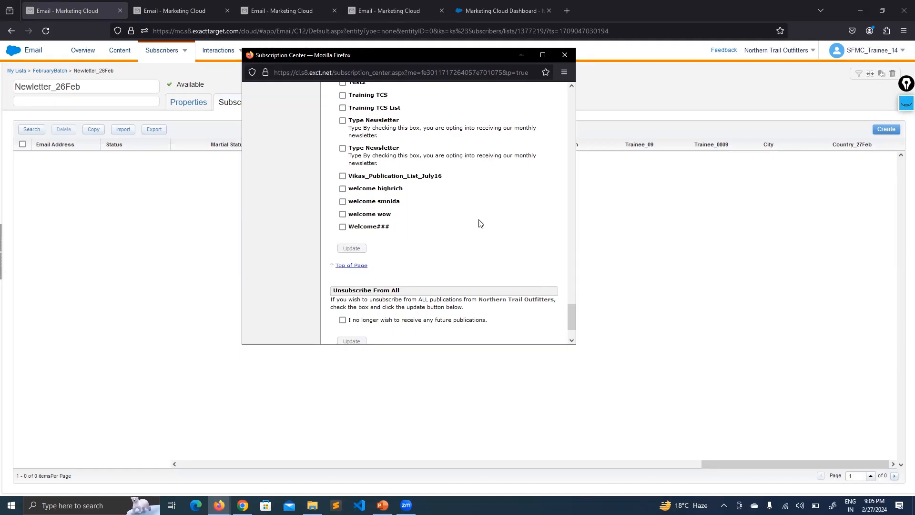
scroll(468, 190, down, 1)
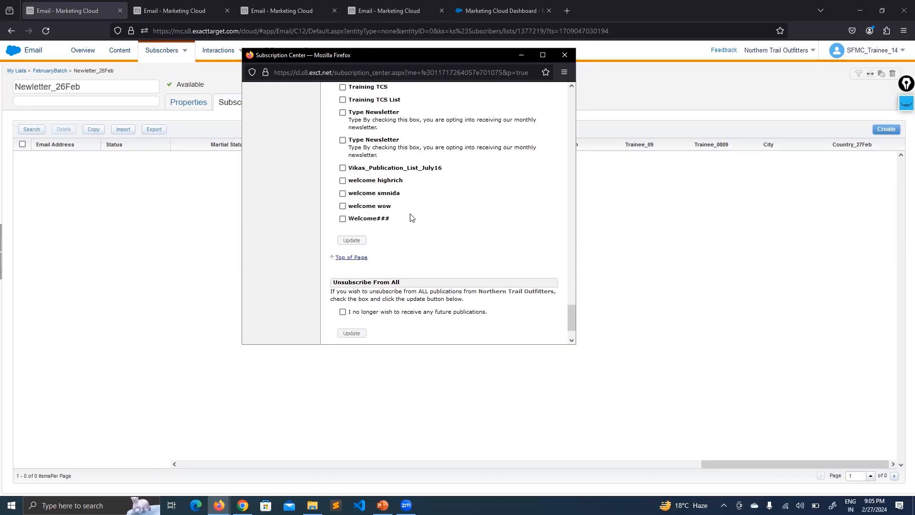
scroll(398, 252, down, 1)
- Point out the Unsubscribe From All heading, then scroll back to Newletter_26Feb
drag(404, 237, 334, 234)
click(426, 219)
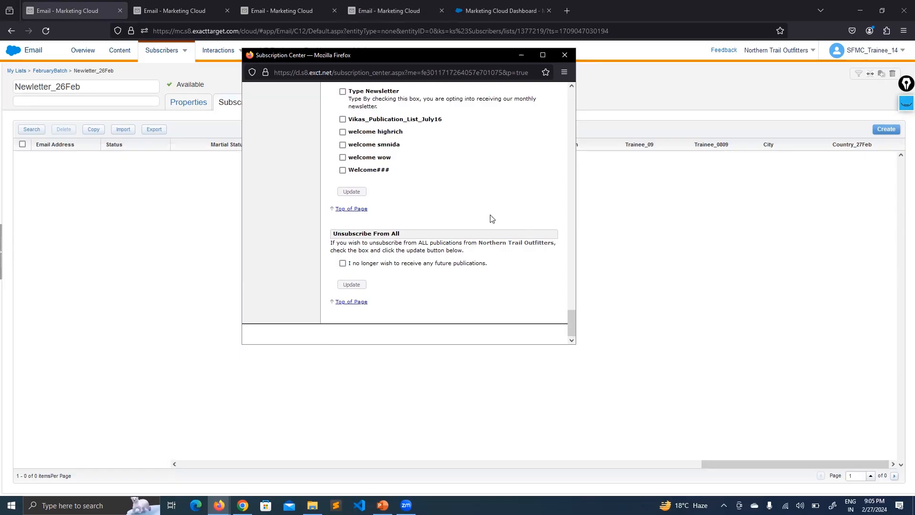
drag(404, 236, 337, 233)
click(484, 199)
drag(572, 316, 572, 96)
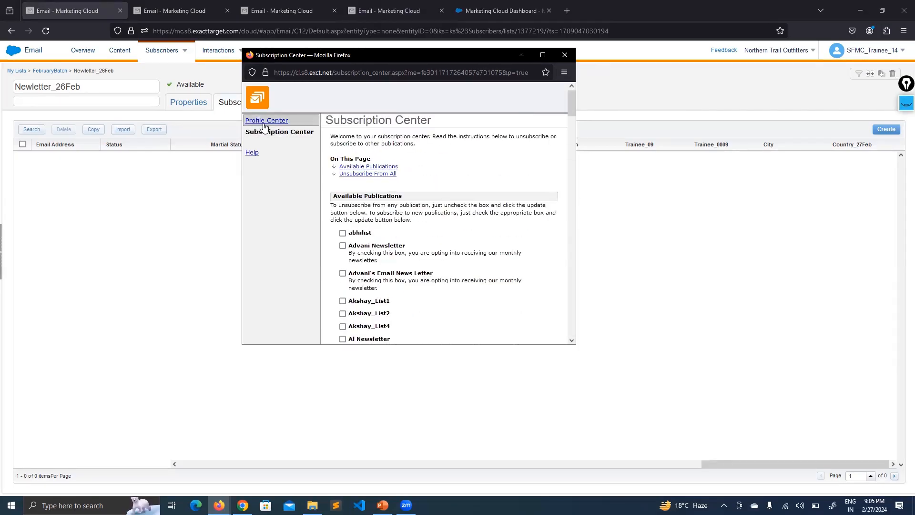
scroll(494, 185, down, 4)
scroll(491, 187, down, 10)
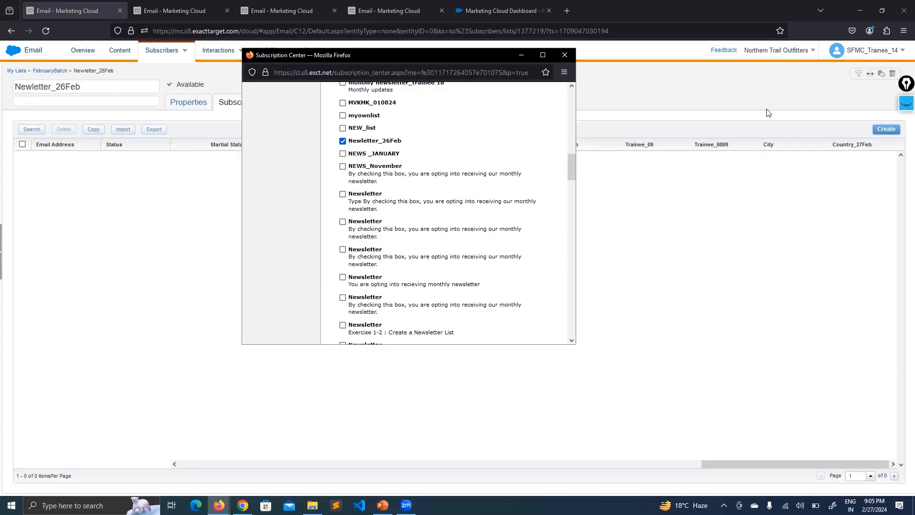
click(906, 104)
- Mark up the area beside Newletter_26Feb with the screen pen, then erase the annotations
click(906, 147)
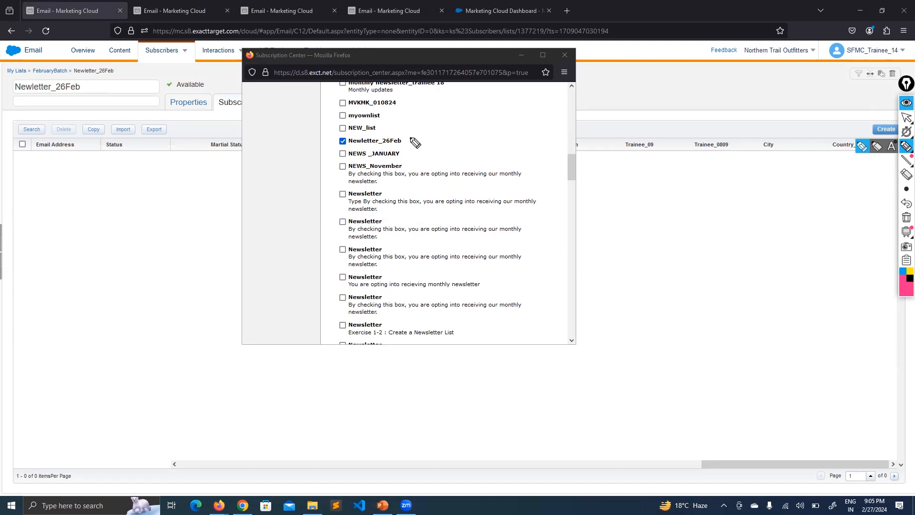
mouse_move(405, 142)
mouse_down()
mouse_move(405, 131)
mouse_move(412, 139)
mouse_up()
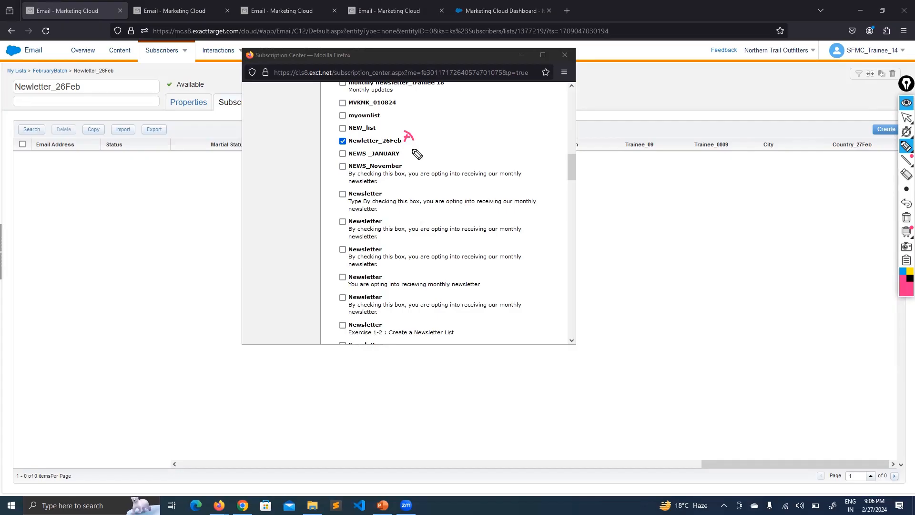
mouse_move(408, 150)
mouse_down()
mouse_move(409, 163)
mouse_move(417, 156)
mouse_move(409, 164)
mouse_up()
click(906, 218)
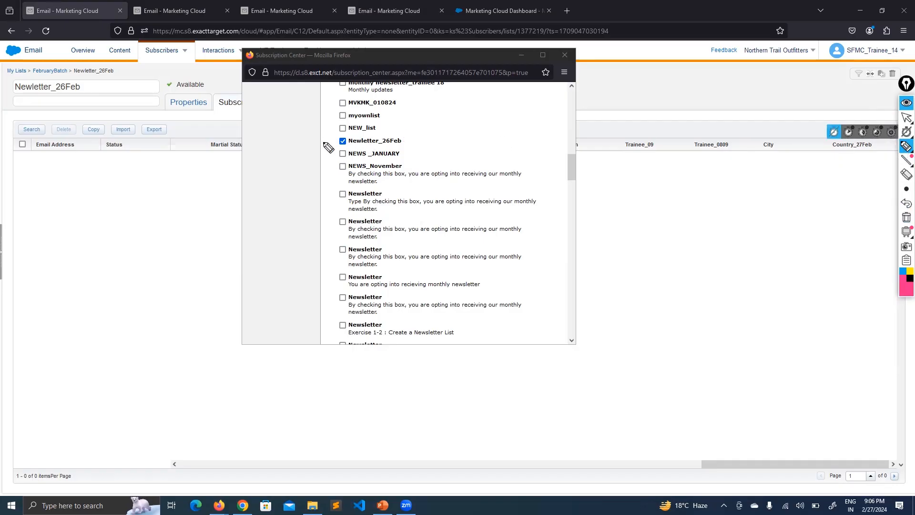
drag(322, 139, 336, 137)
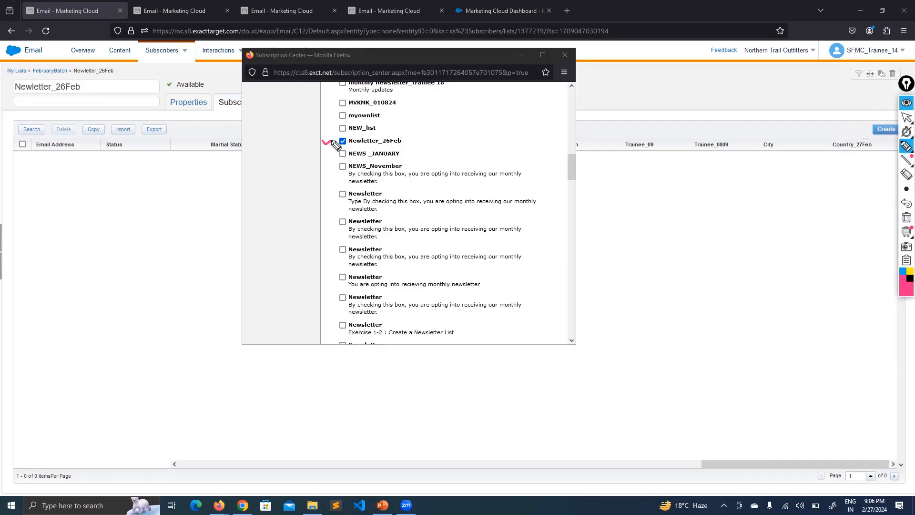
click(905, 109)
- Untick Newletter_26Feb and toggle the NEWS _JANUARY publication
click(342, 142)
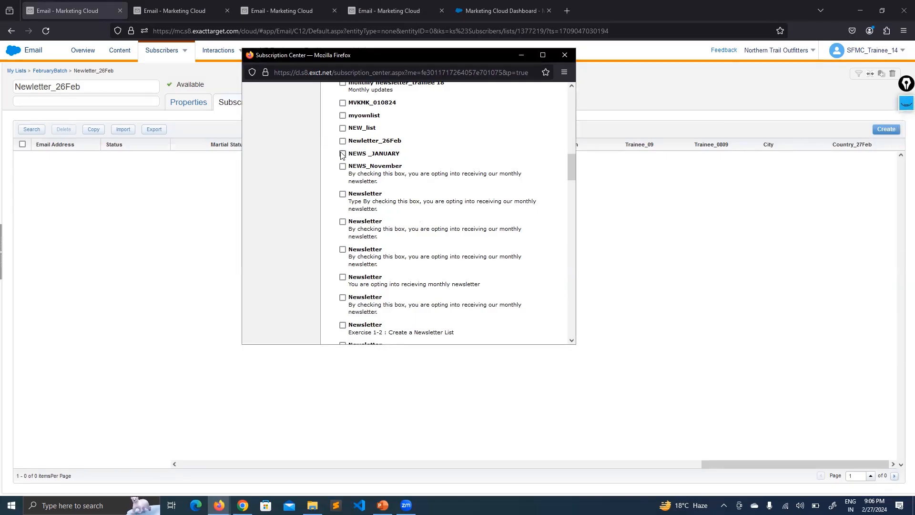
drag(401, 155, 353, 153)
click(472, 151)
drag(572, 172, 552, 280)
scroll(552, 292, down, 5)
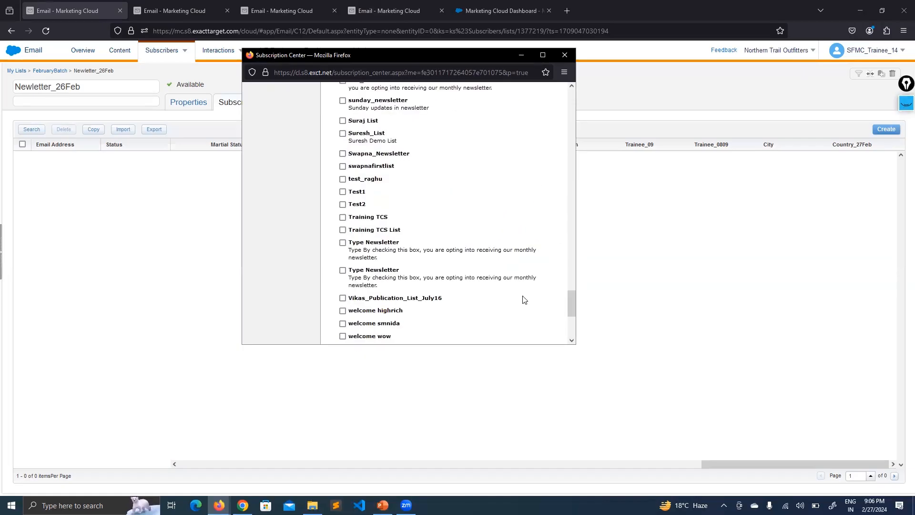
scroll(328, 241, down, 3)
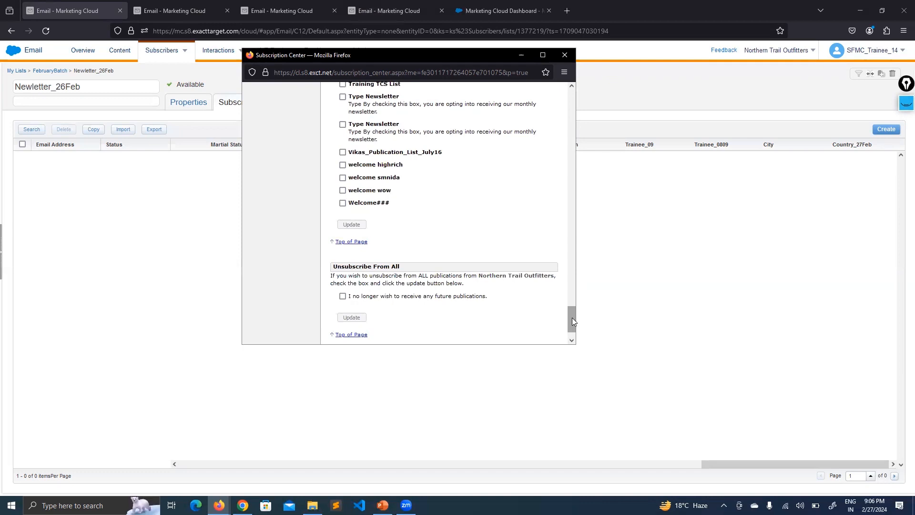
- Scroll the Subscription Center preview back to the top before returning to PowerPoint
drag(572, 317, 558, 151)
scroll(392, 224, down, 3)
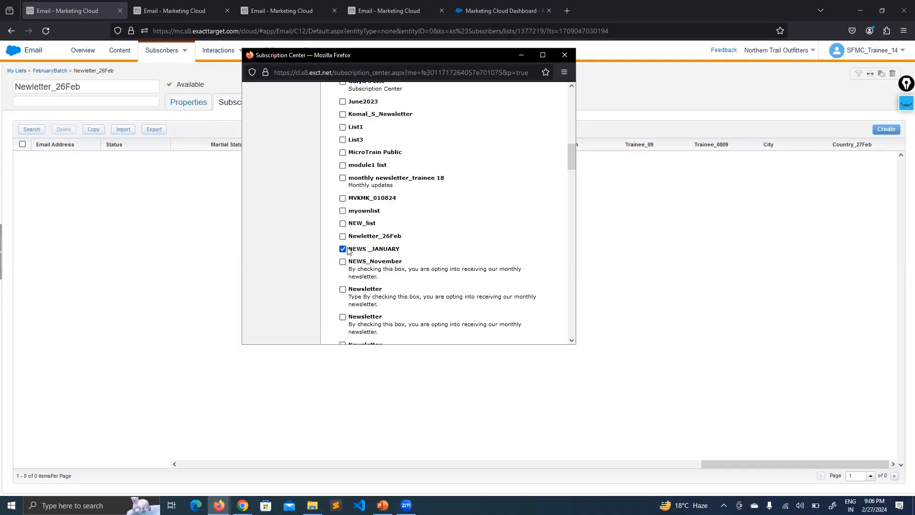
scroll(373, 304, down, 10)
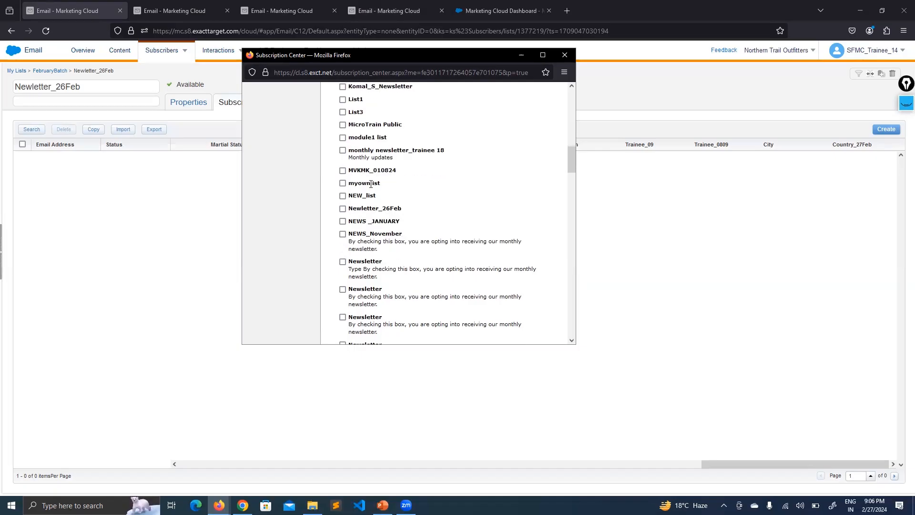
scroll(374, 304, down, 15)
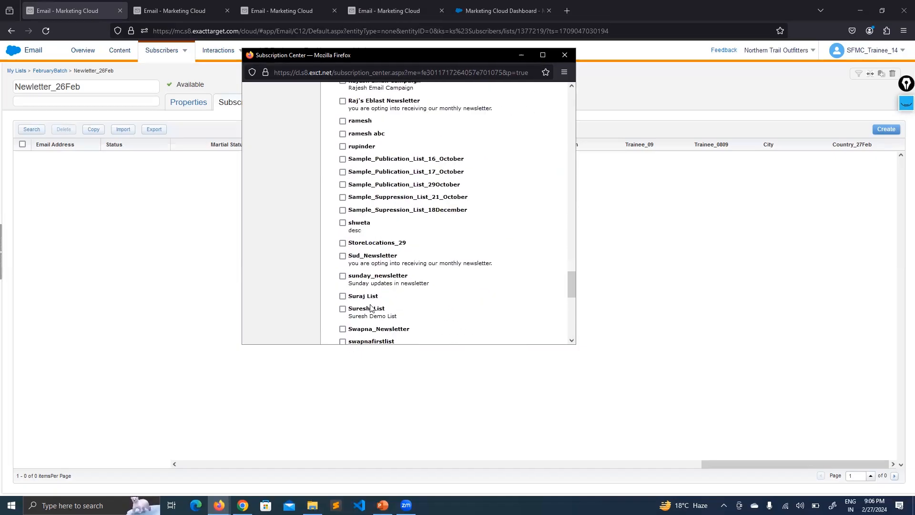
scroll(432, 239, up, 8)
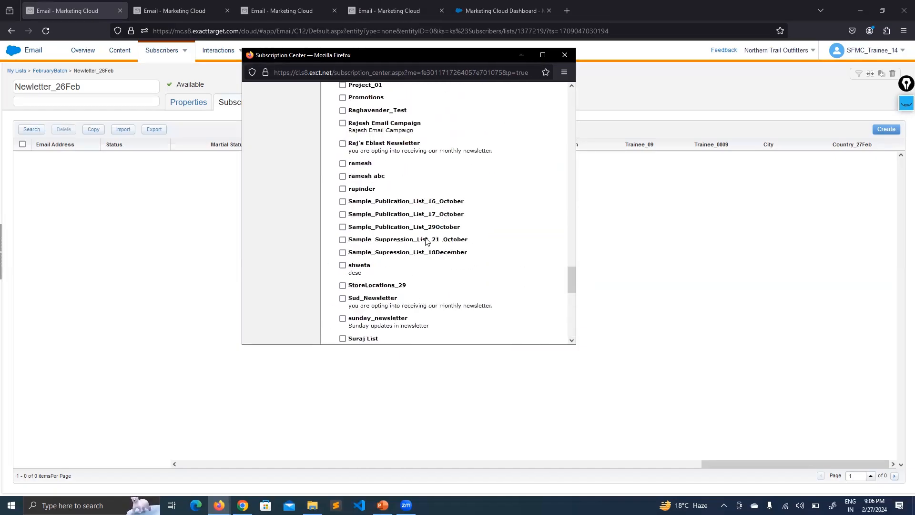
scroll(572, 233, up, 15)
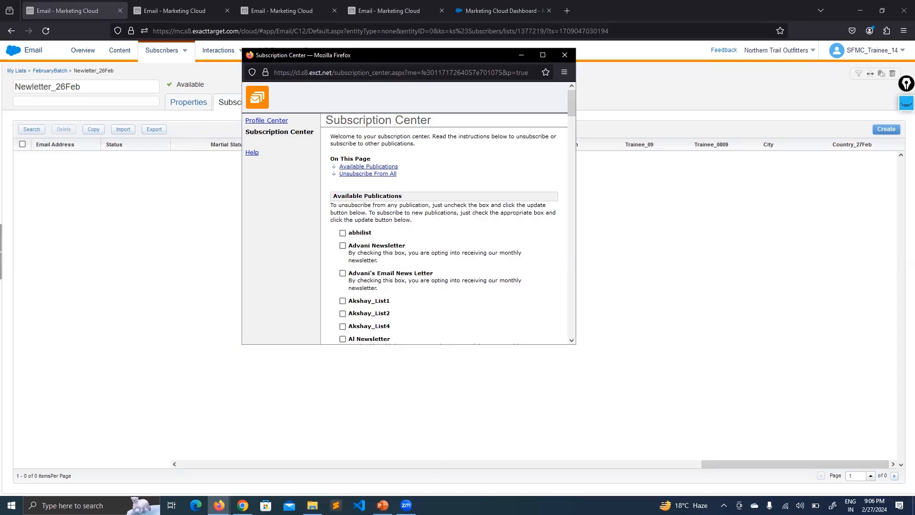
key(alt+Tab)
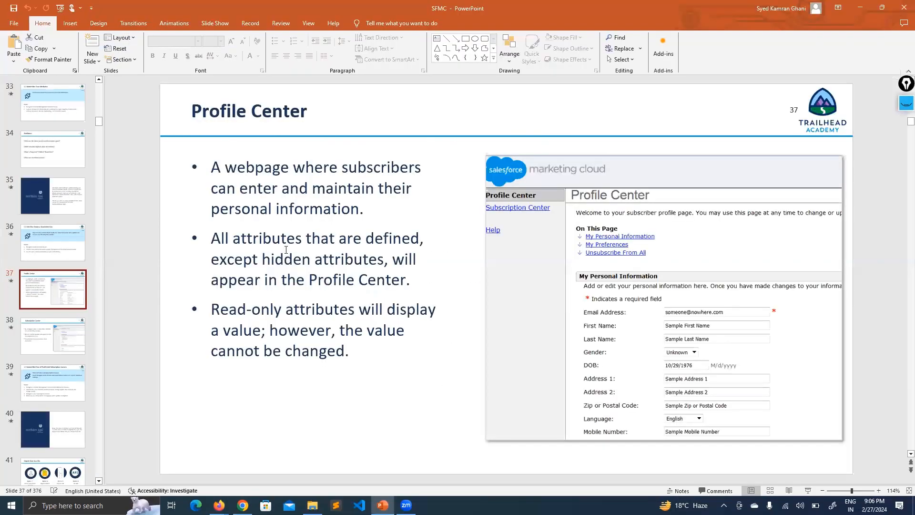
- Advance to slide 39, '1-3 Watch Me: Tour of Profile and Subscription Centers', highlighting its title
key(Page_Down)
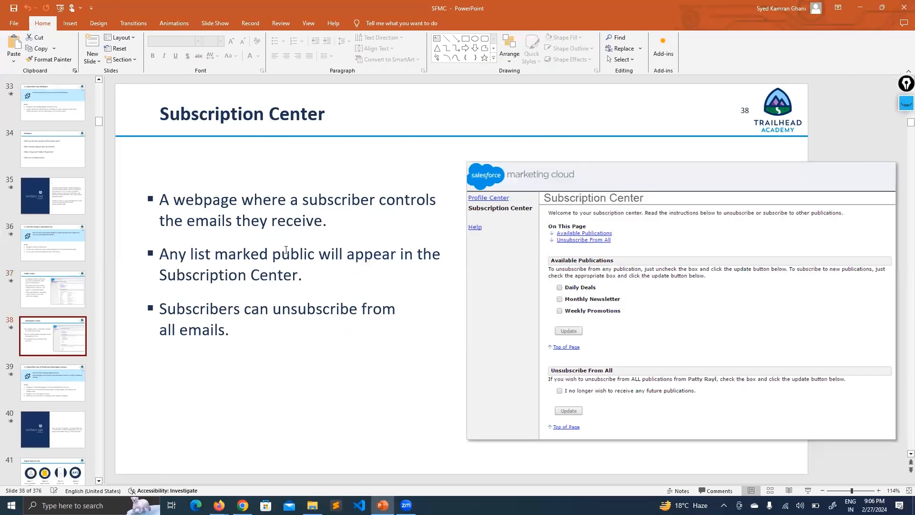
key(Page_Down)
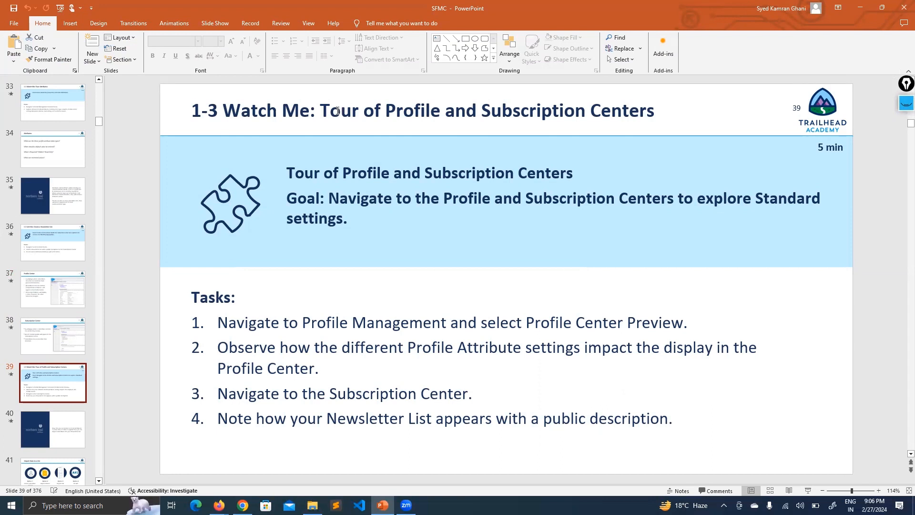
mouse_move(319, 109)
mouse_down()
mouse_move(588, 114)
mouse_move(633, 126)
mouse_up()
click(140, 116)
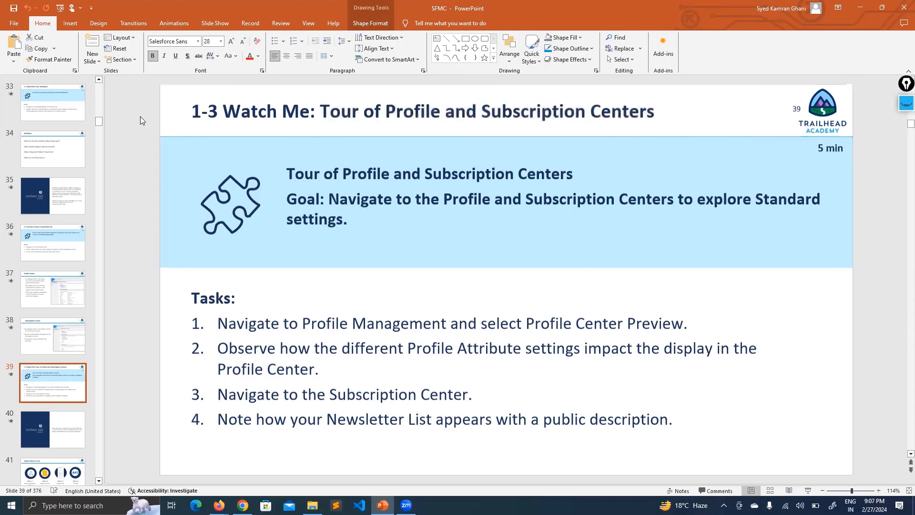
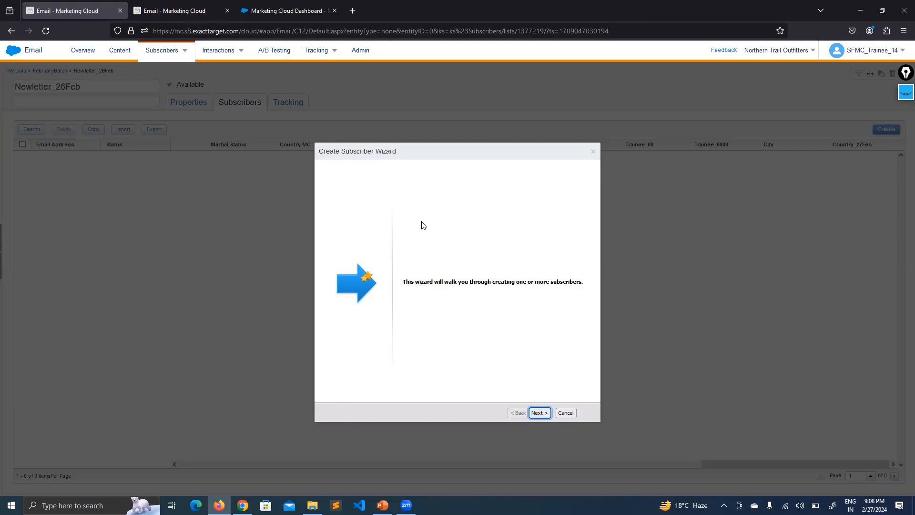
- Advance the Create Subscriber Wizard to the Identify Subscriber page, then switch to the PowerPoint slides
click(538, 413)
key(Return)
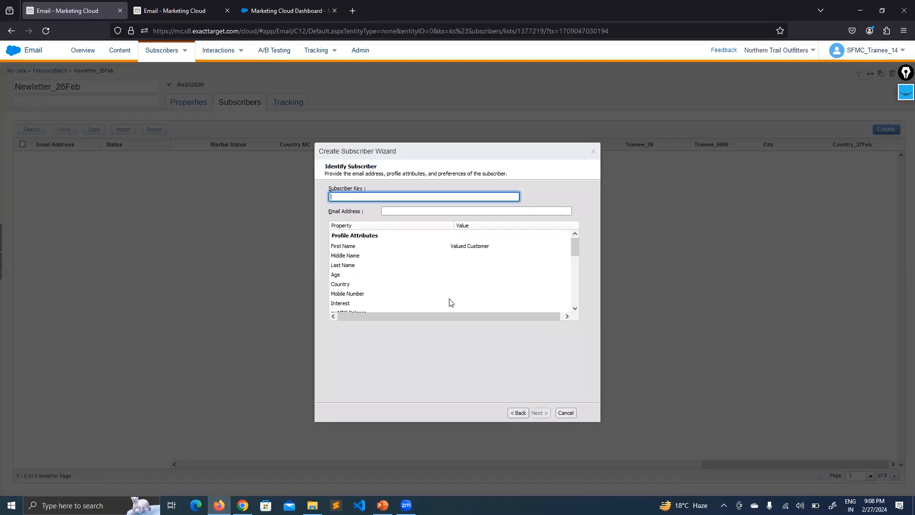
key(alt+Tab)
- Return to slide 31 'Lists' and underline the required Email address and Subscriber Key attributes
scroll(330, 339, up, 7)
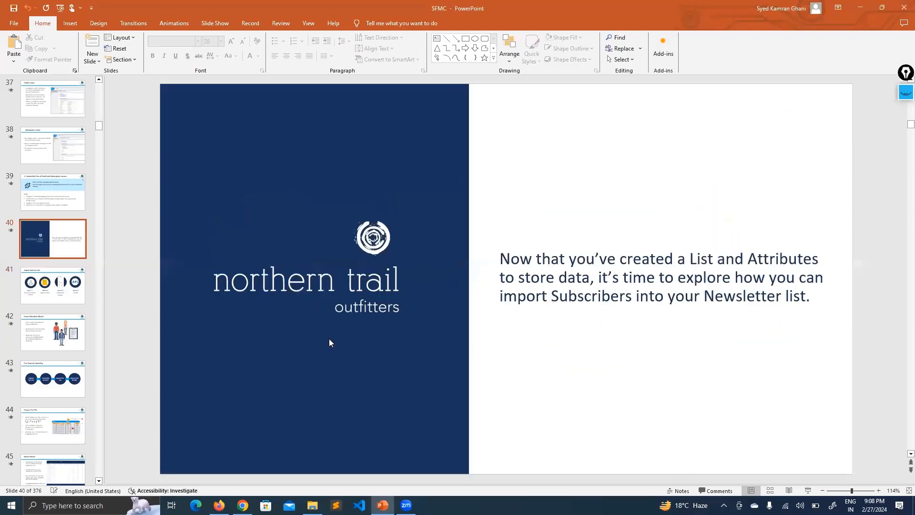
scroll(330, 338, up, 4)
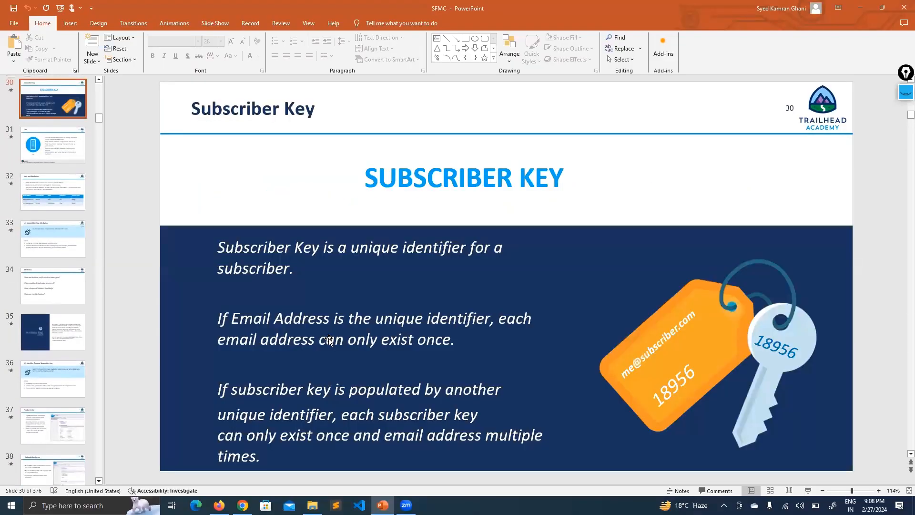
scroll(329, 338, down, 1)
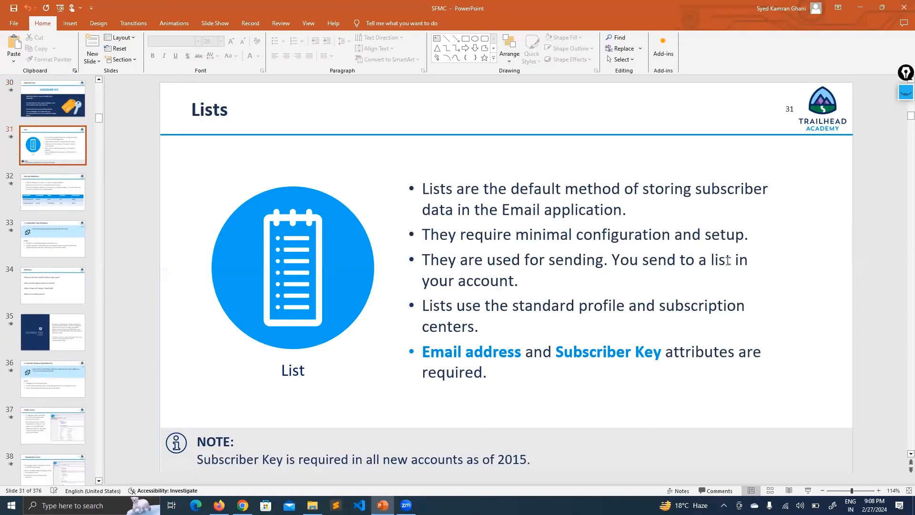
click(904, 95)
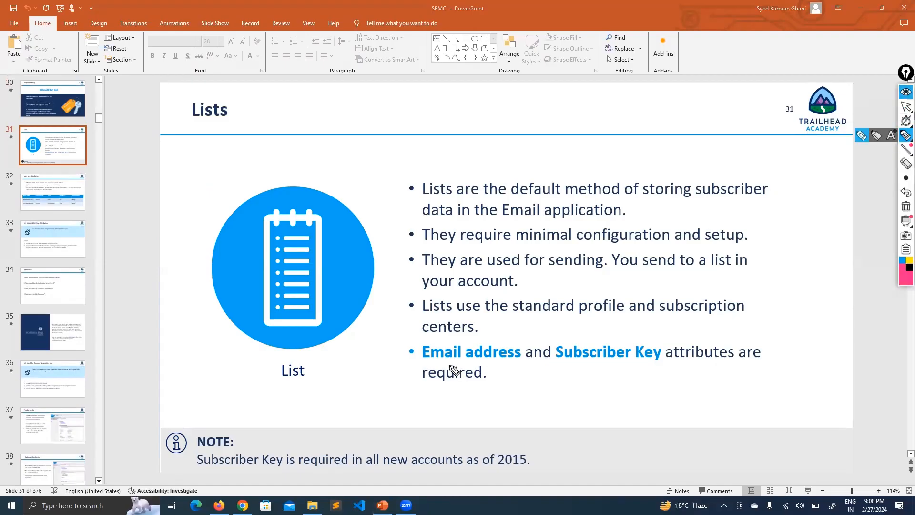
drag(424, 363, 499, 362)
drag(653, 363, 575, 362)
drag(494, 364, 517, 362)
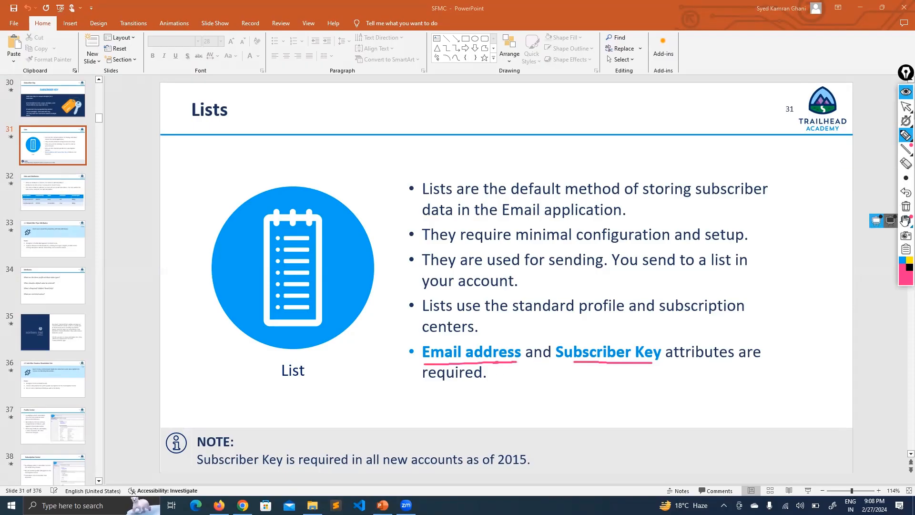
- Erase the pen marks and go back to the subscriber wizard in Firefox
click(904, 207)
click(903, 76)
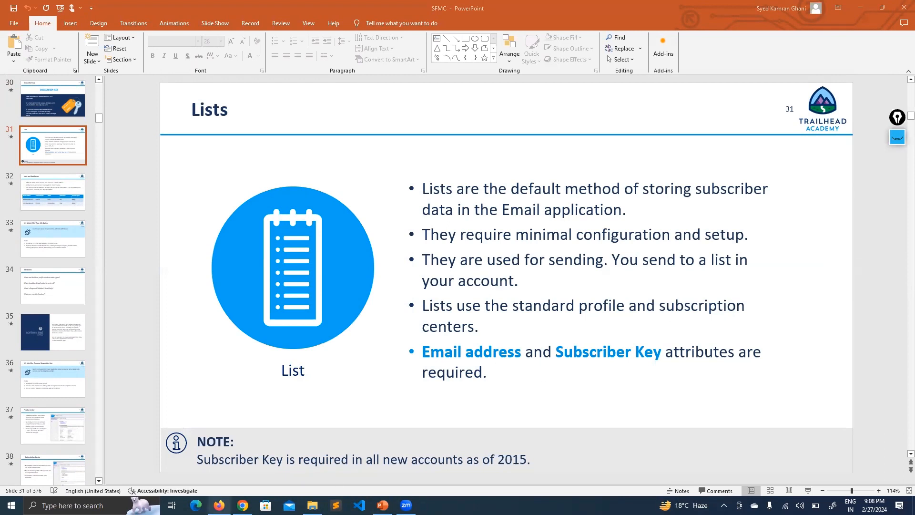
click(219, 505)
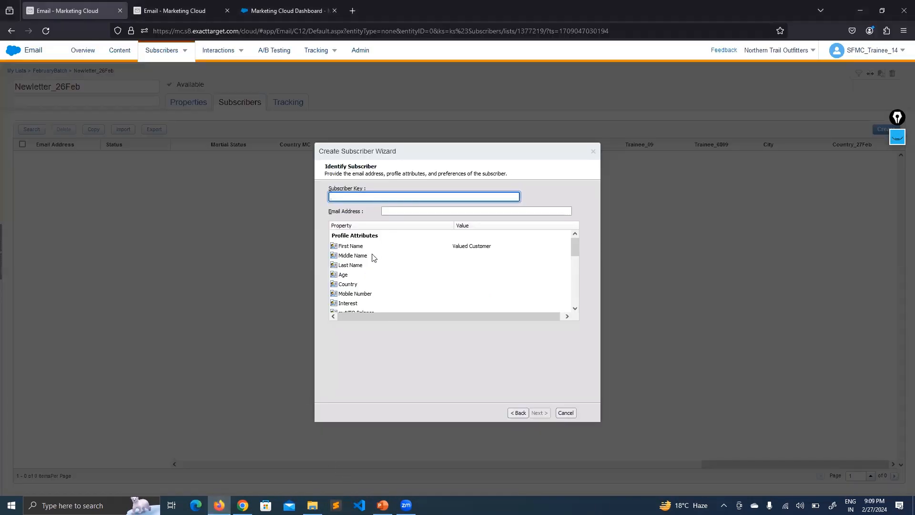
- Enter the new subscriber's email address in the Email Address field
click(356, 188)
click(366, 193)
key(Tab)
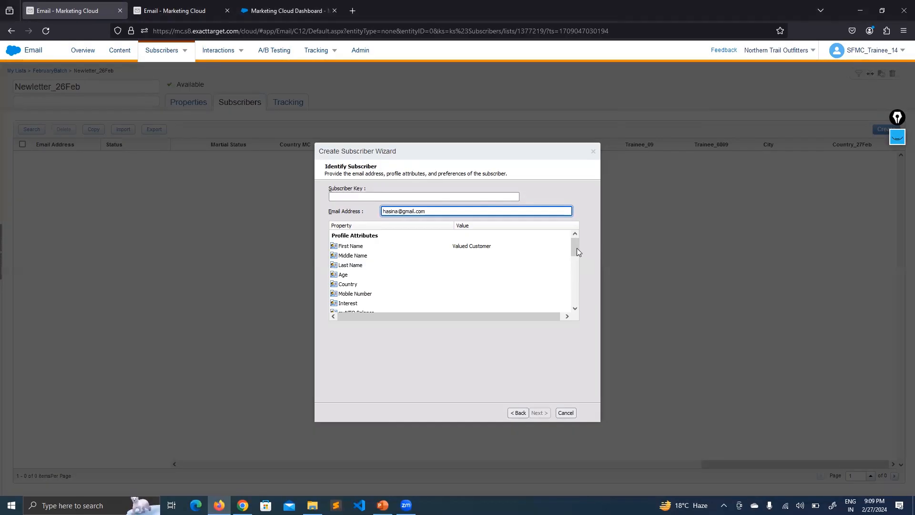
drag(575, 247, 566, 312)
click(348, 257)
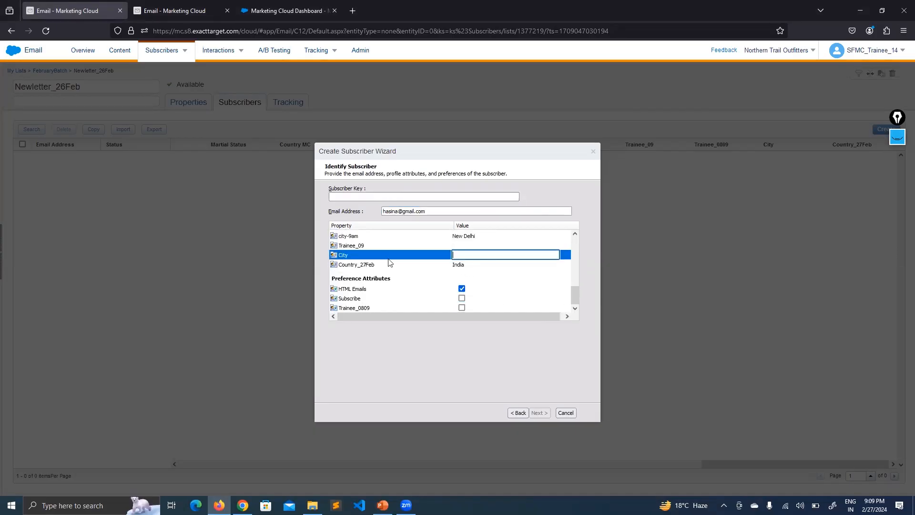
click(372, 265)
drag(577, 294, 575, 227)
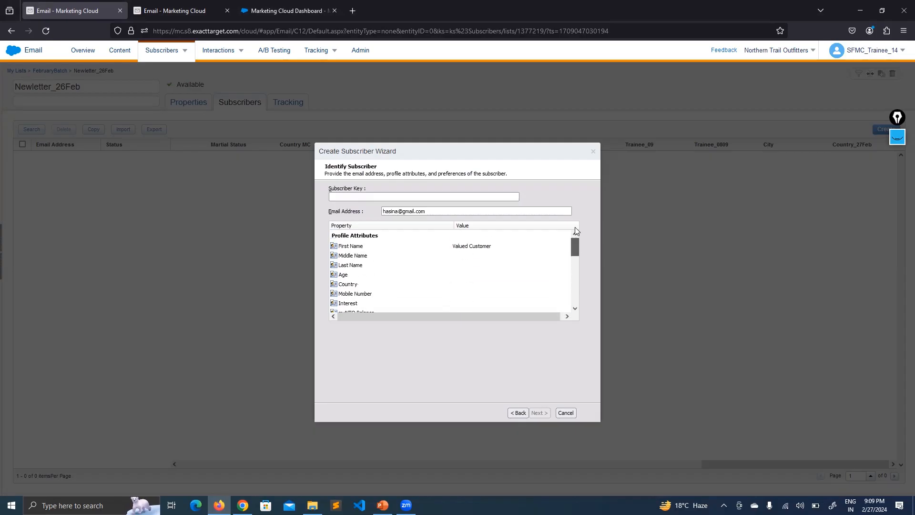
- Copy the same email address into the Subscriber Key field
click(367, 199)
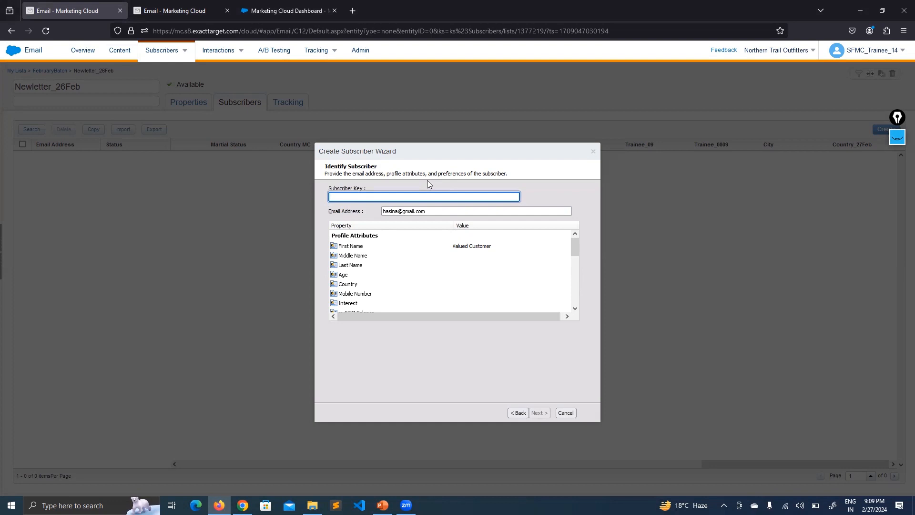
drag(426, 211, 373, 212)
key(ctrl+c)
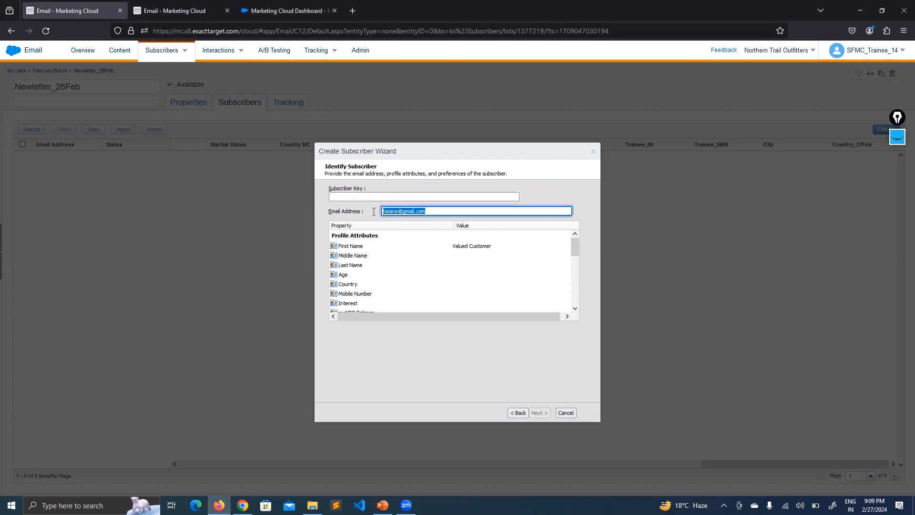
click(361, 195)
key(ctrl+v)
click(388, 183)
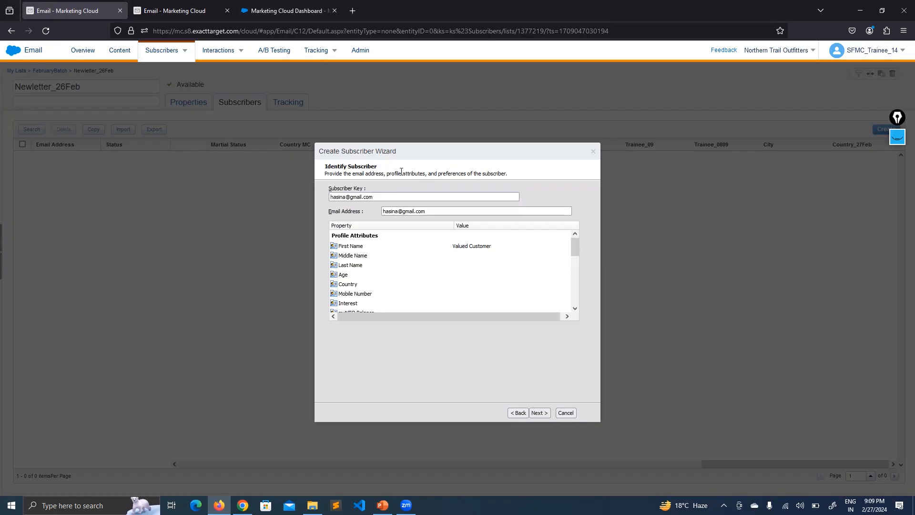
click(176, 4)
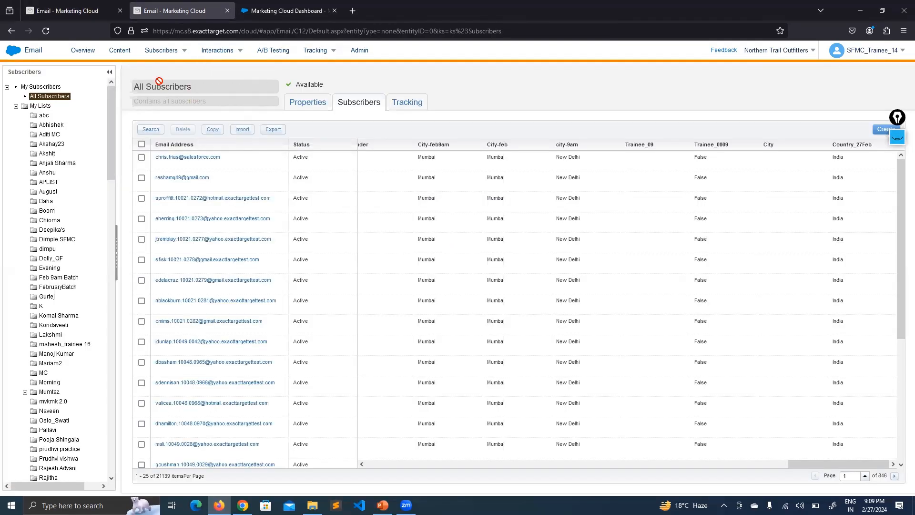
- Search All Subscribers by Email Address for the new subscriber's pasted email
click(71, 11)
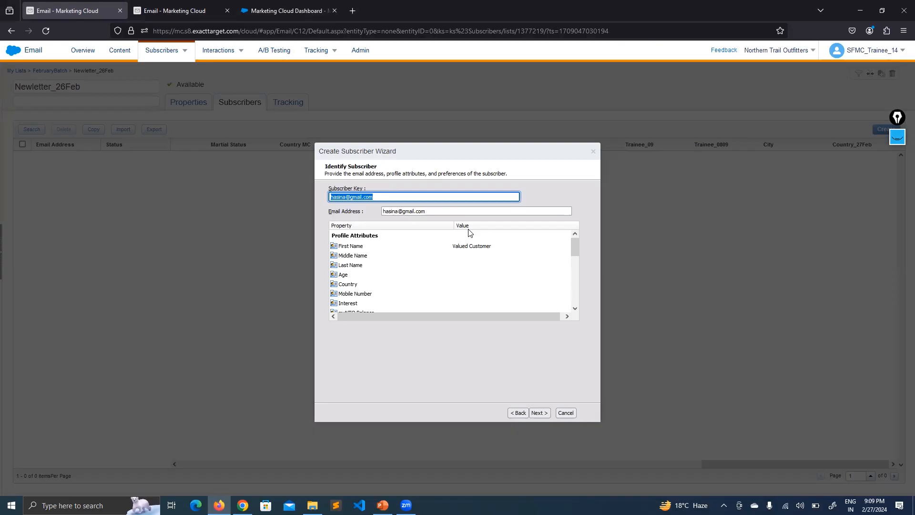
click(190, 13)
click(150, 130)
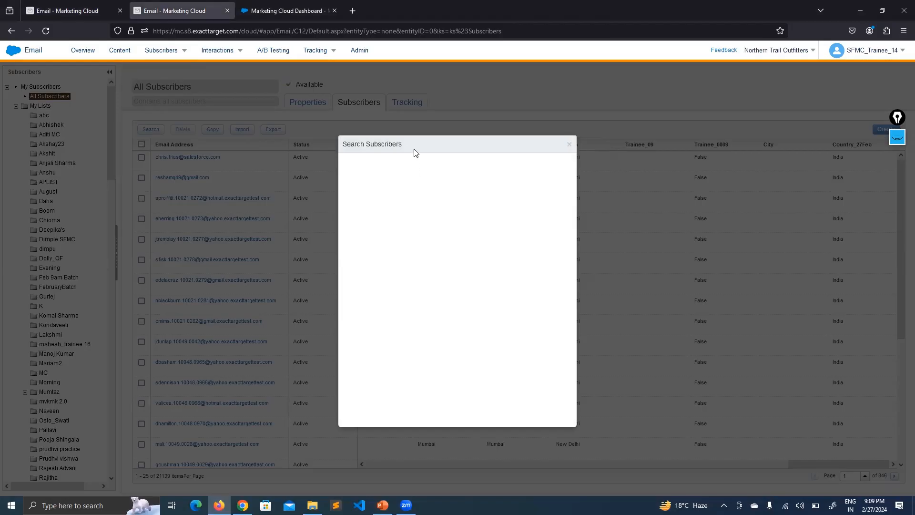
click(423, 214)
key(ctrl+v)
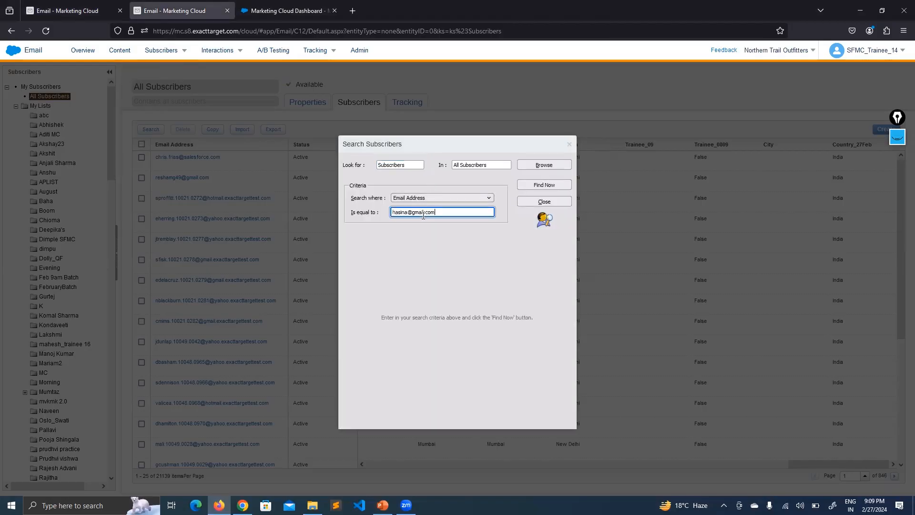
click(465, 199)
click(495, 207)
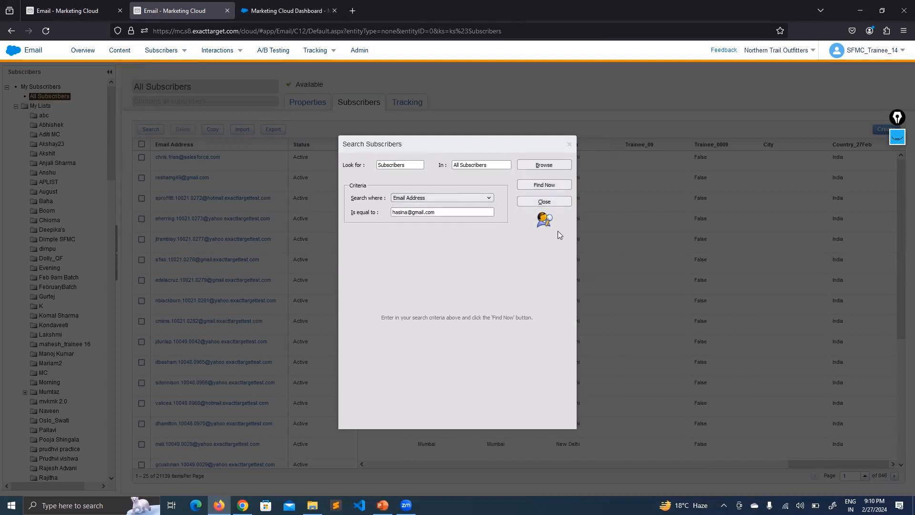
- Highlight the total subscriber count and the 0 subscribers found result
click(898, 137)
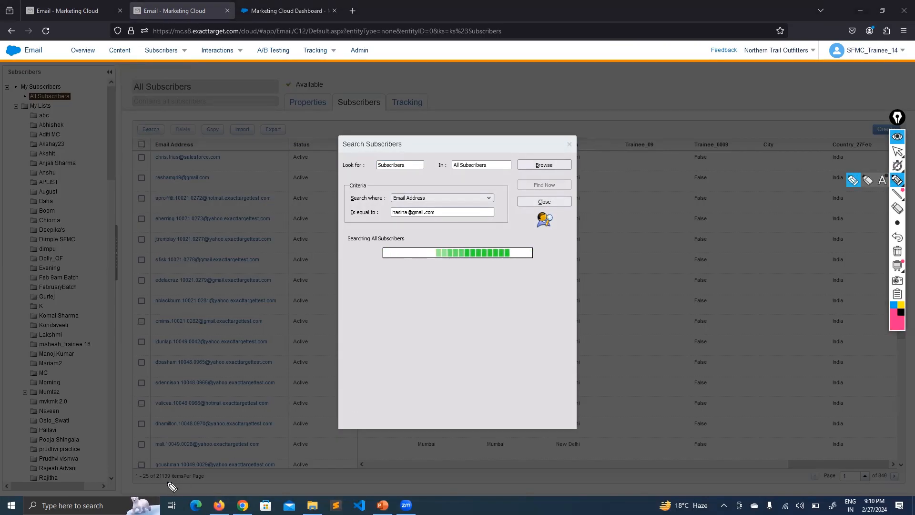
drag(155, 482, 173, 482)
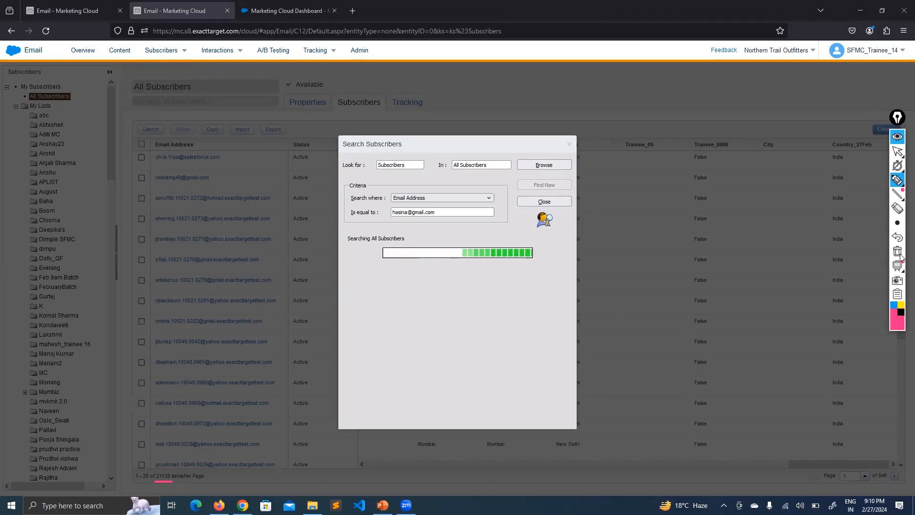
click(897, 136)
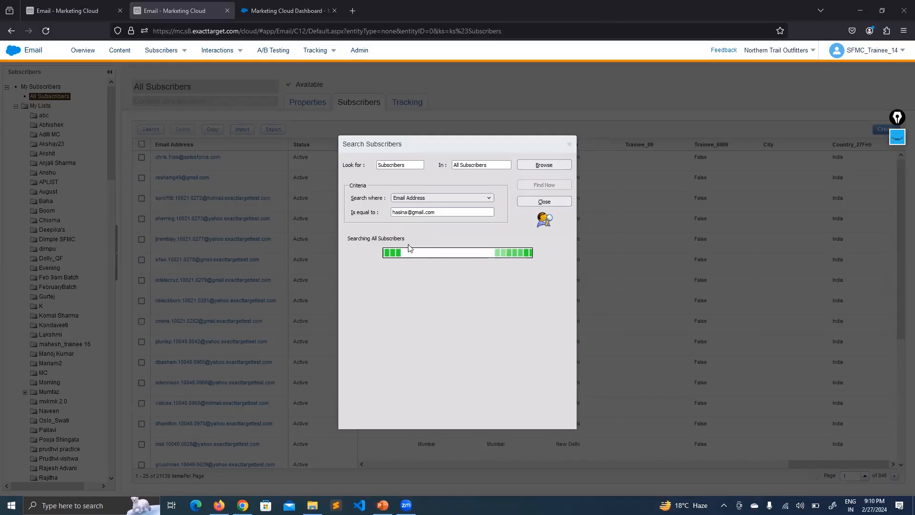
drag(348, 401, 385, 400)
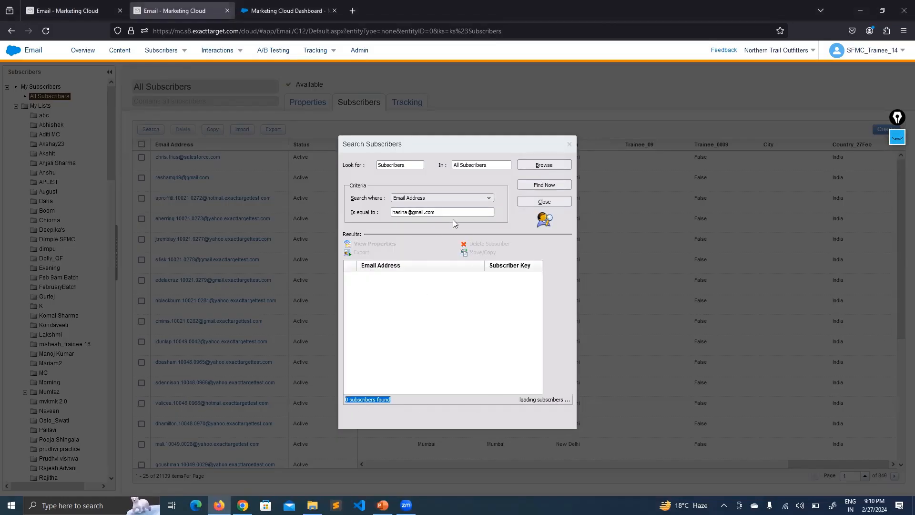
drag(443, 213, 398, 229)
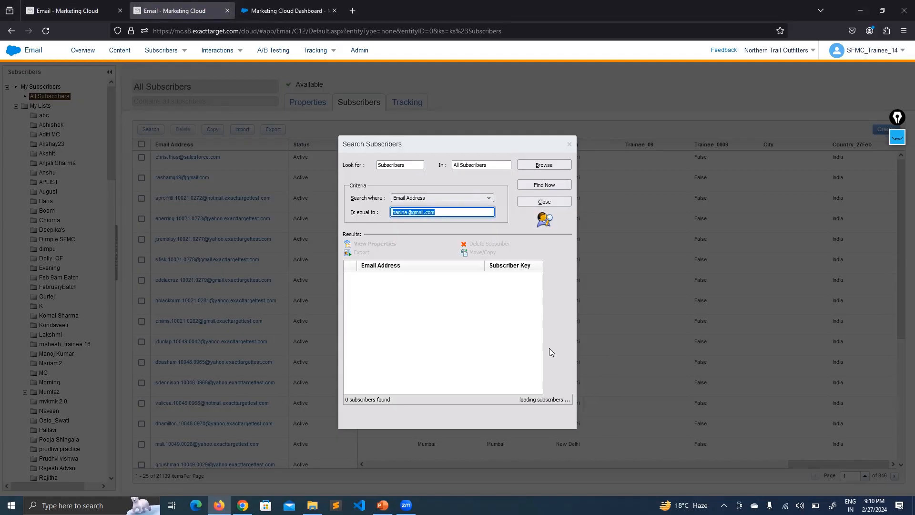
click(554, 414)
click(441, 357)
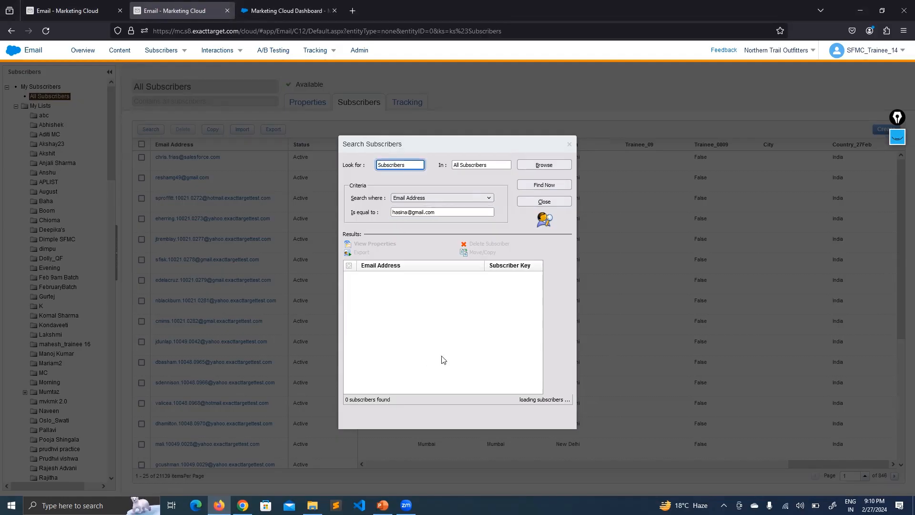
- Place the new subscriber on Newletter_26Feb under FebruaryBatch and finish the wizard
click(62, 6)
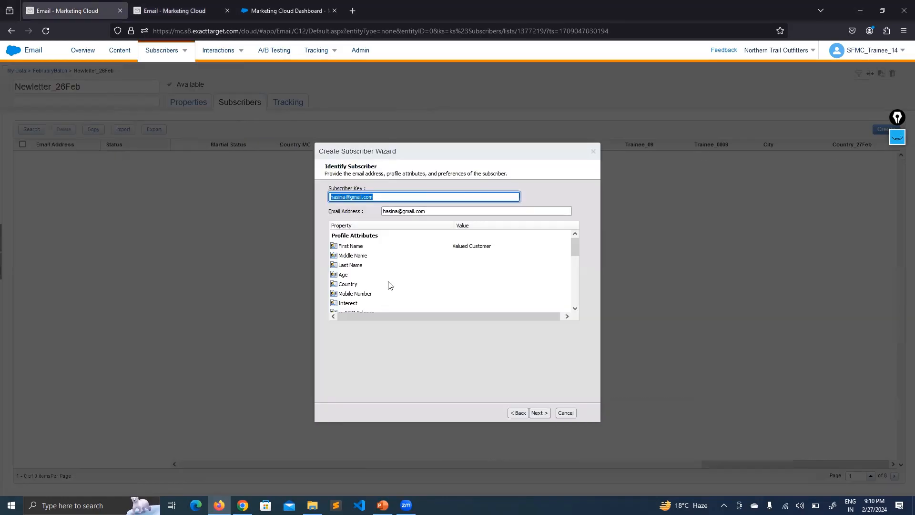
click(408, 361)
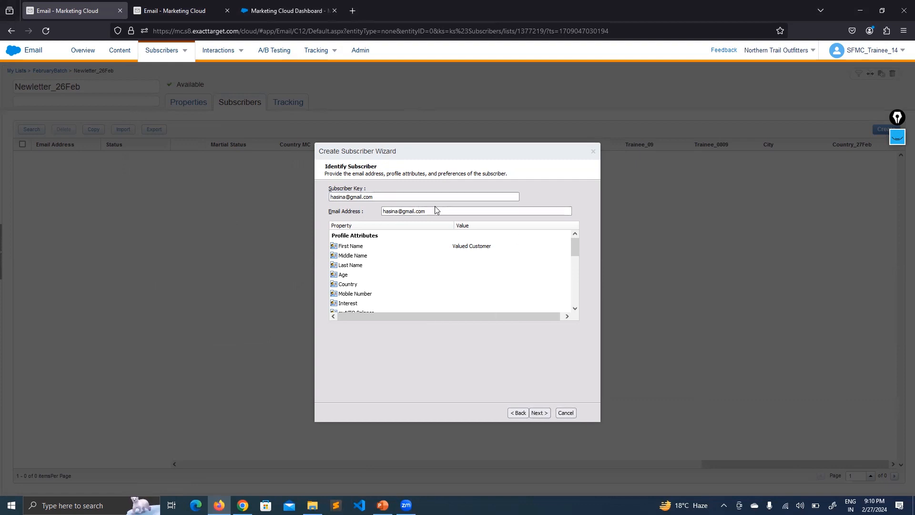
click(539, 412)
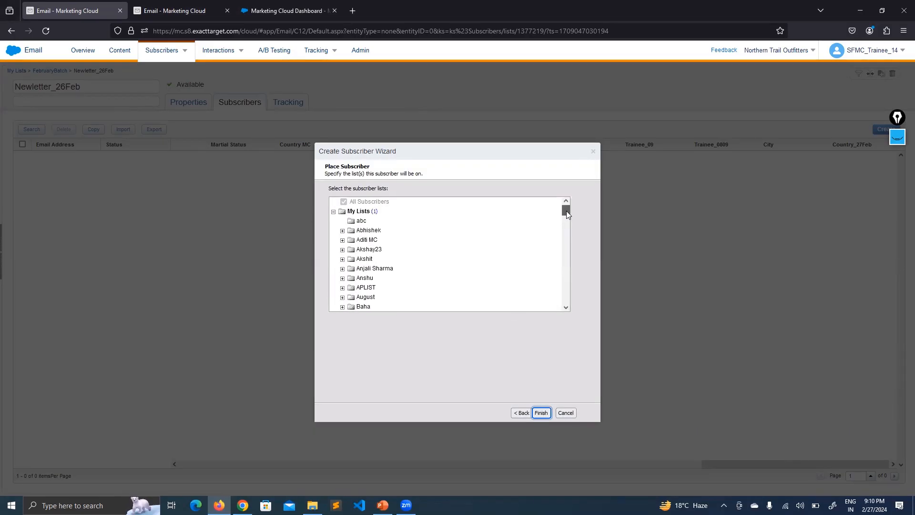
mouse_move(568, 232)
mouse_down()
mouse_move(565, 305)
mouse_move(570, 222)
mouse_up()
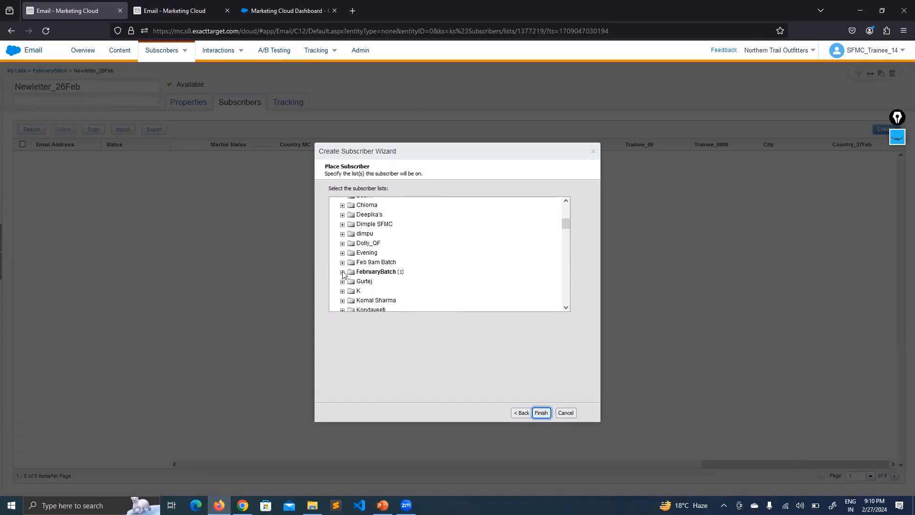
click(342, 272)
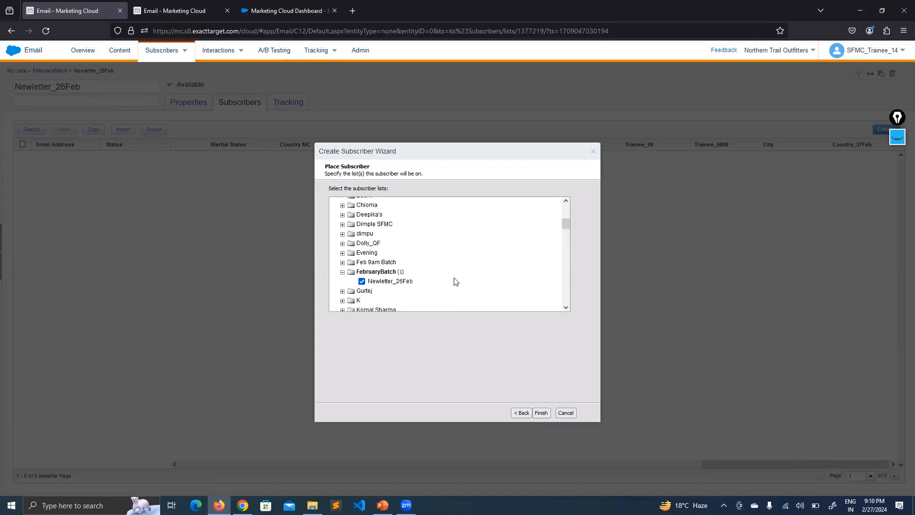
click(540, 412)
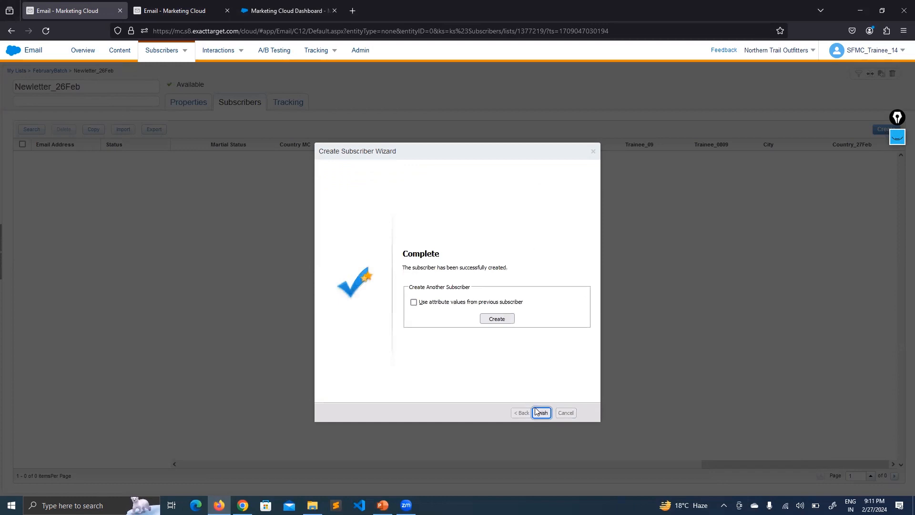
click(542, 413)
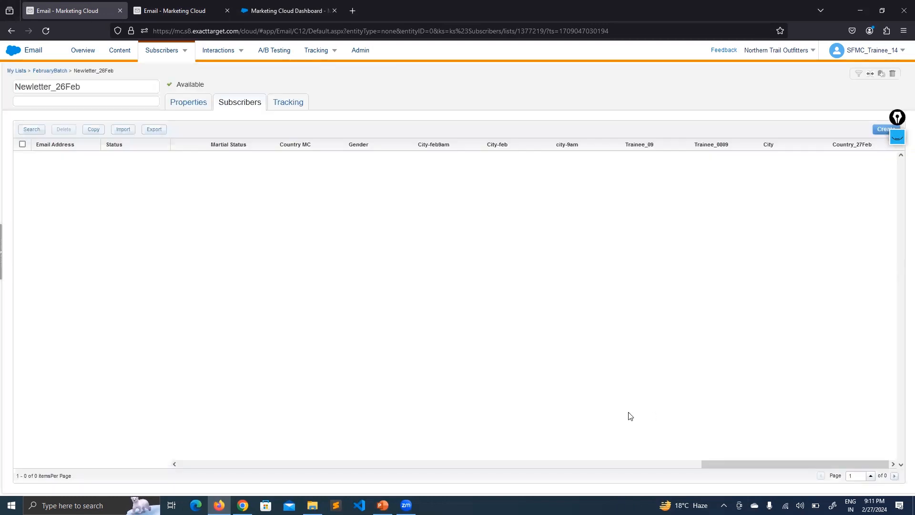
- Check the list details, then open Newletter_26Feb from the FebruaryBatch folder
click(193, 101)
click(229, 102)
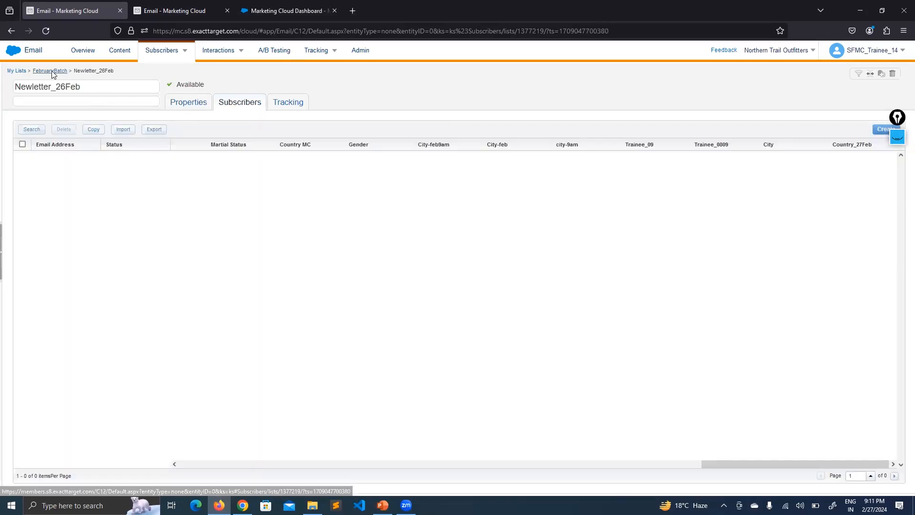
click(54, 71)
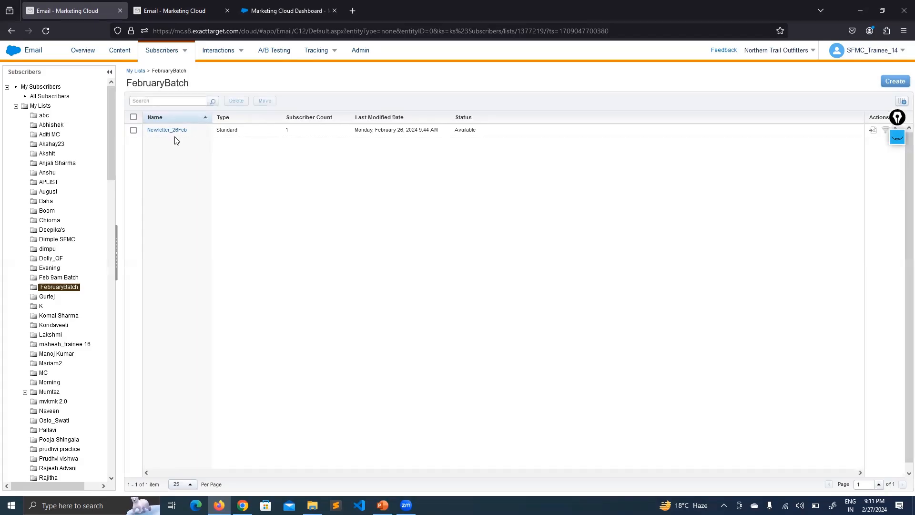
click(162, 132)
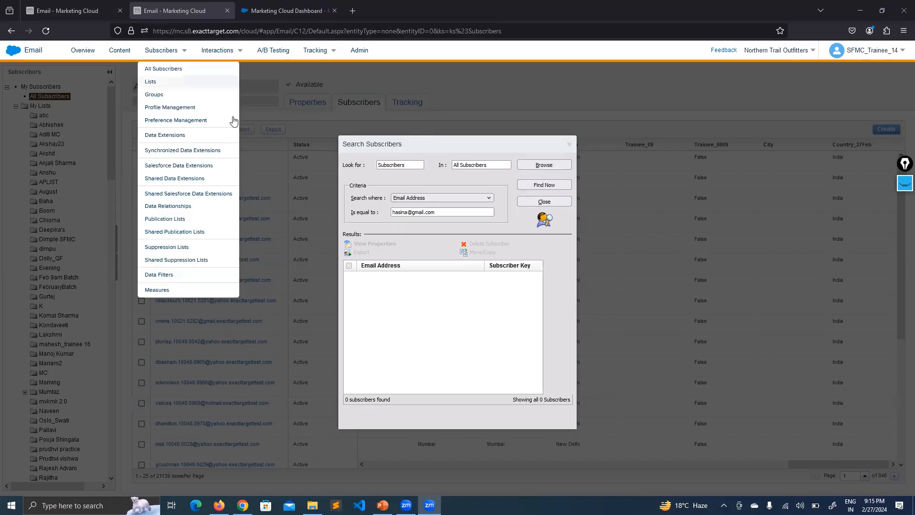
- Rerun the email search, point out the single subscriber found, and return to Newletter_26Feb
click(536, 185)
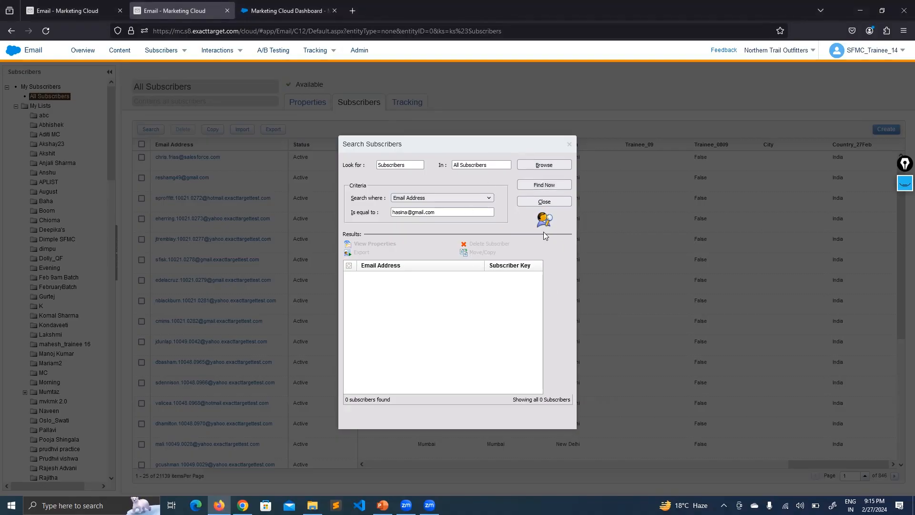
click(534, 187)
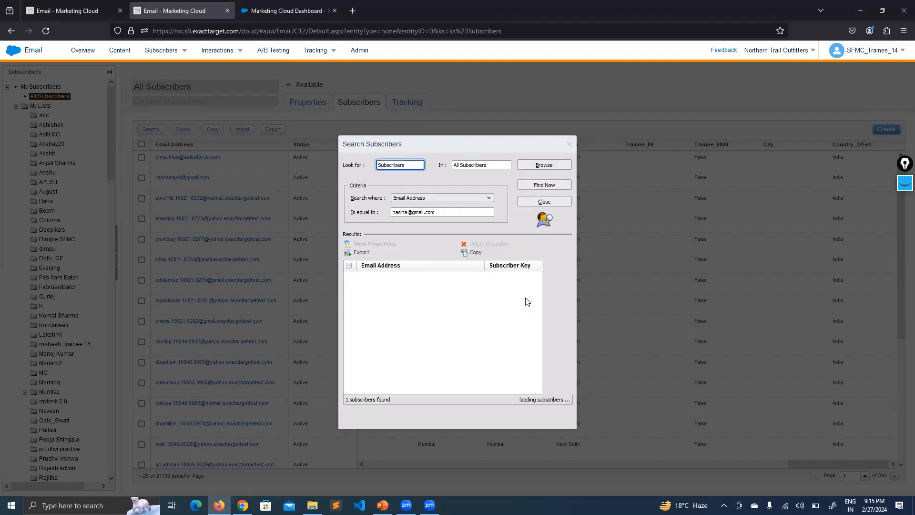
drag(388, 400, 344, 401)
click(384, 418)
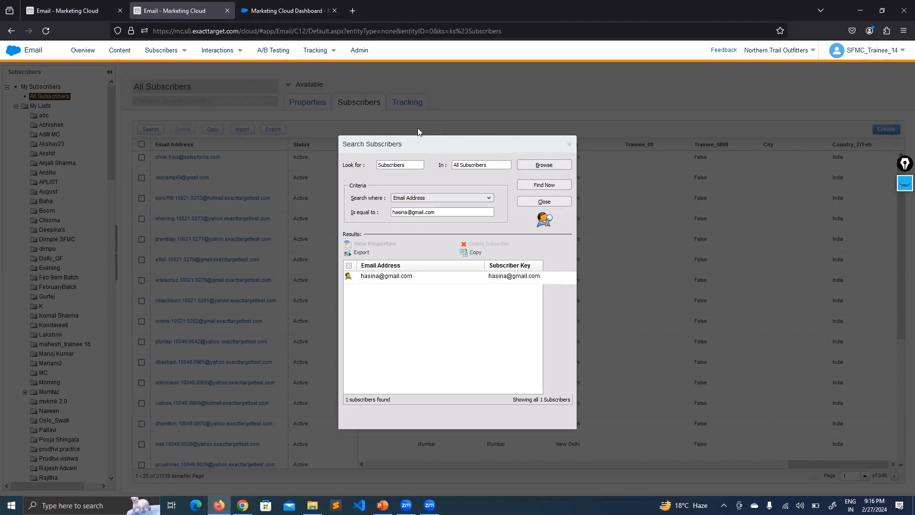
click(86, 9)
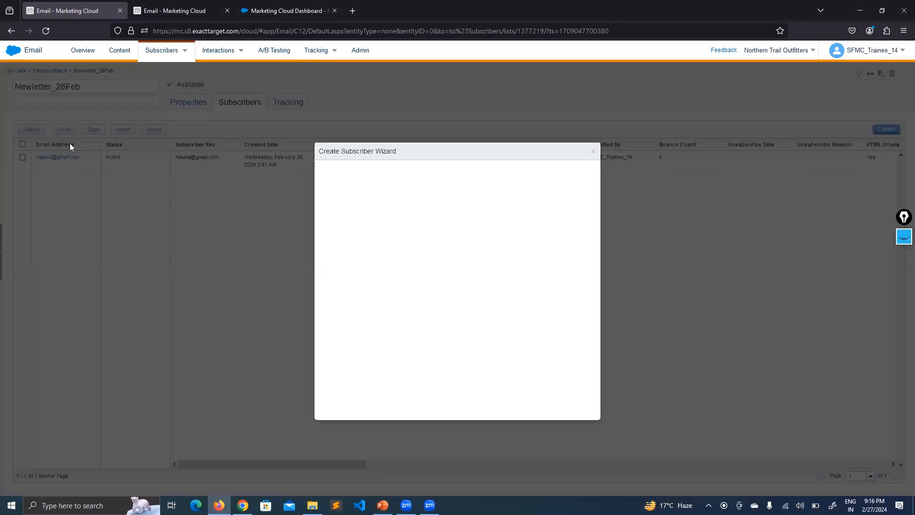
- Start a second subscriber using the same email for both Subscriber Key and Email Address
click(542, 414)
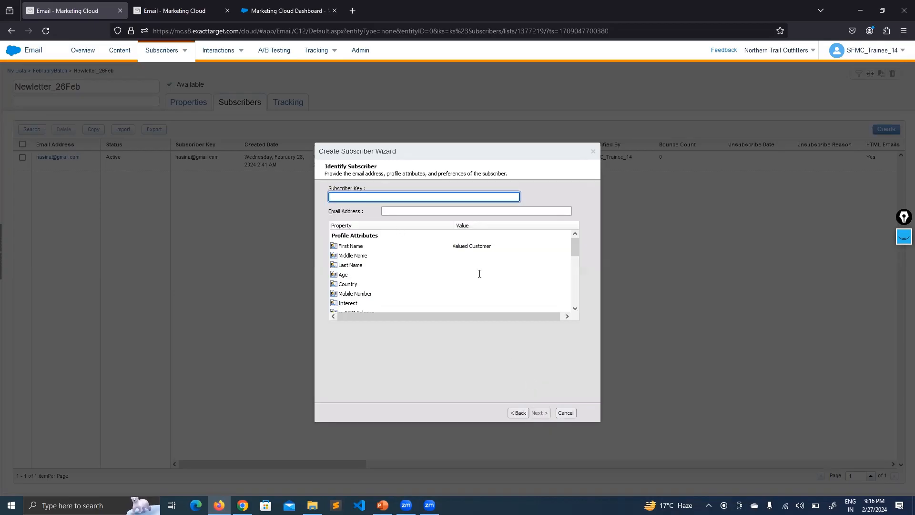
text(hasin)
click(355, 207)
click(419, 210)
text(has)
click(420, 221)
click(449, 335)
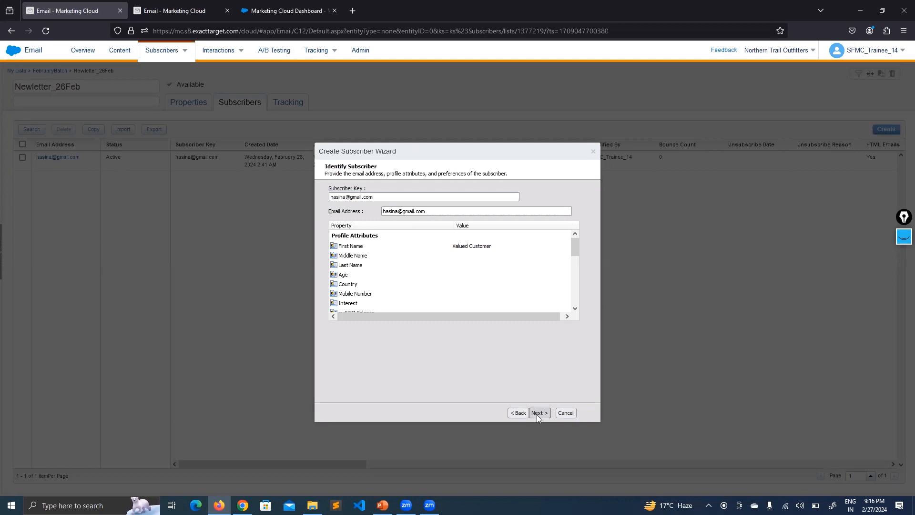
click(538, 412)
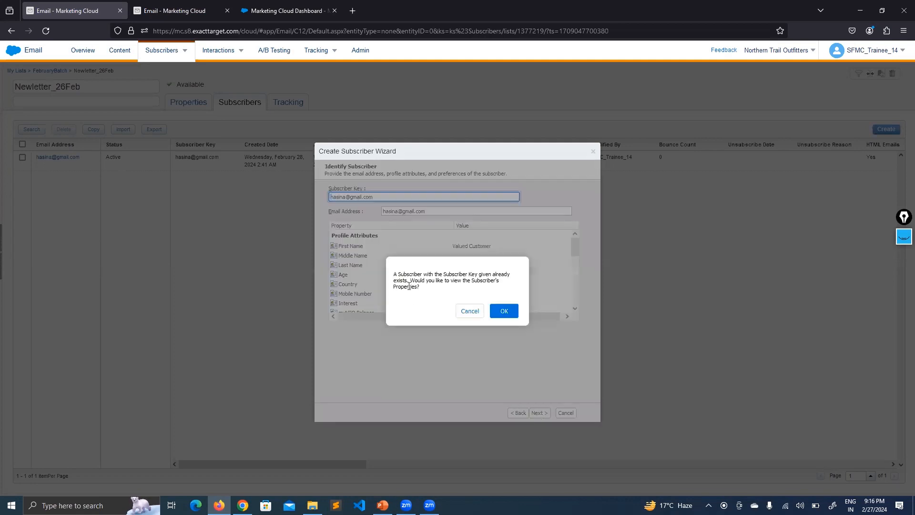
- Review the duplicate subscriber key warning and existing subscriber, then append 1 to the key
drag(433, 275, 502, 275)
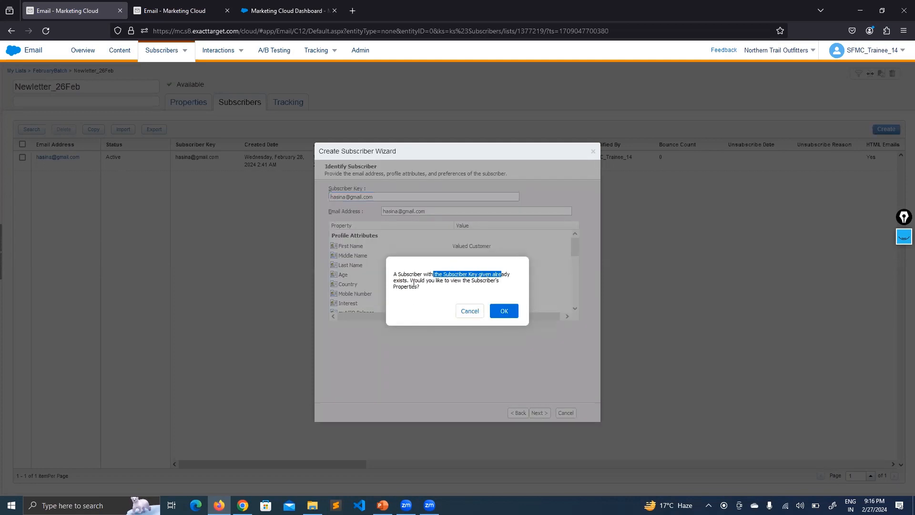
drag(407, 285, 396, 282)
click(450, 293)
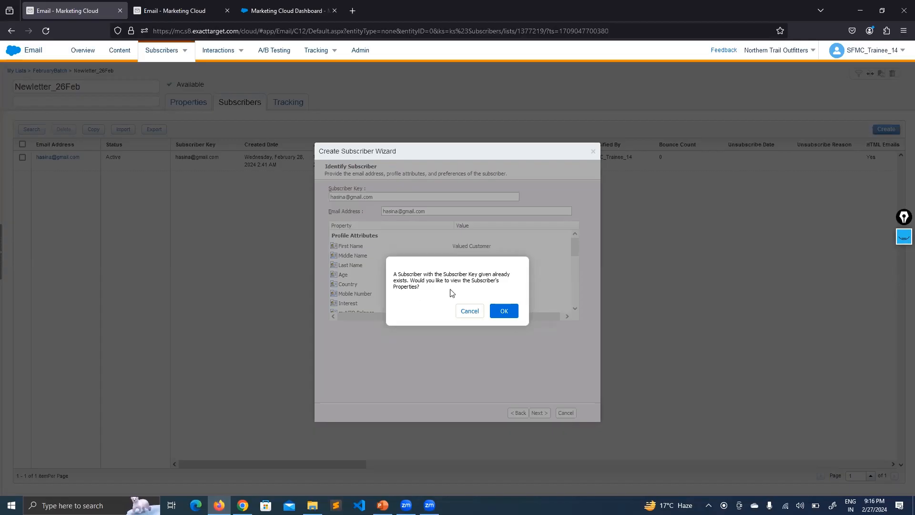
click(504, 312)
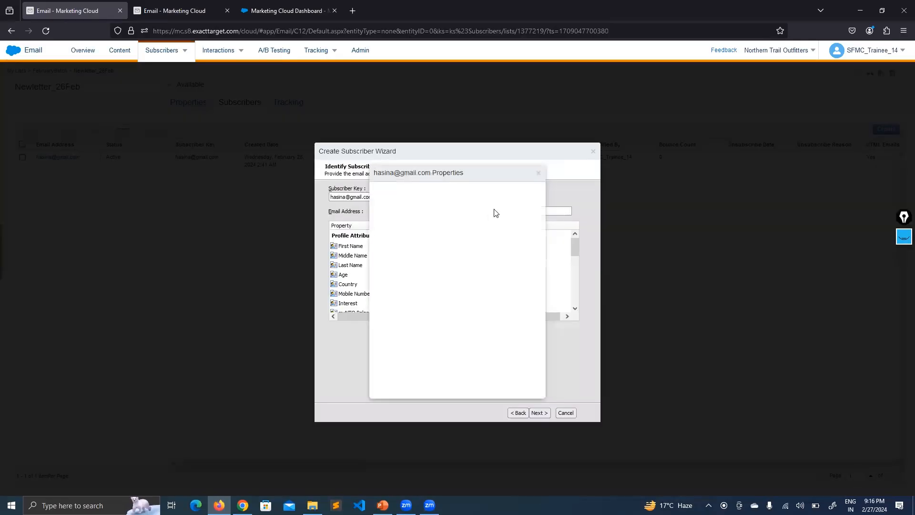
click(537, 176)
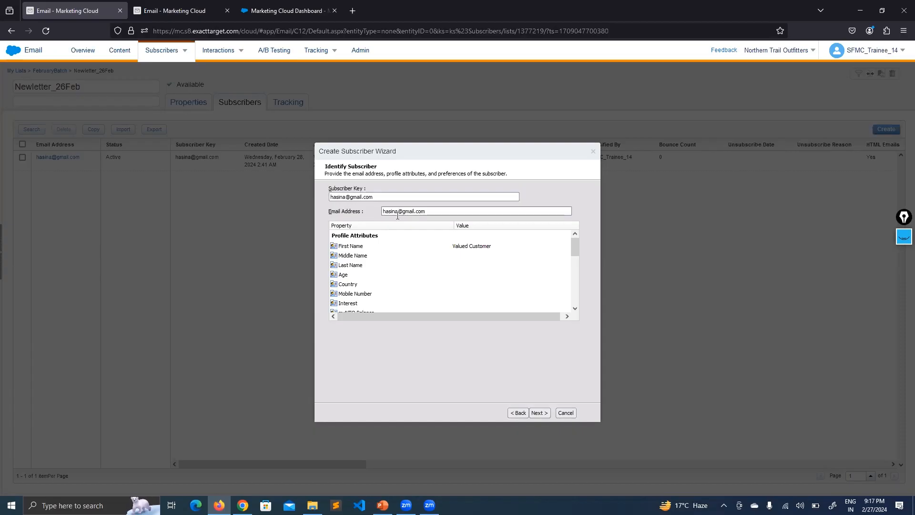
click(345, 197)
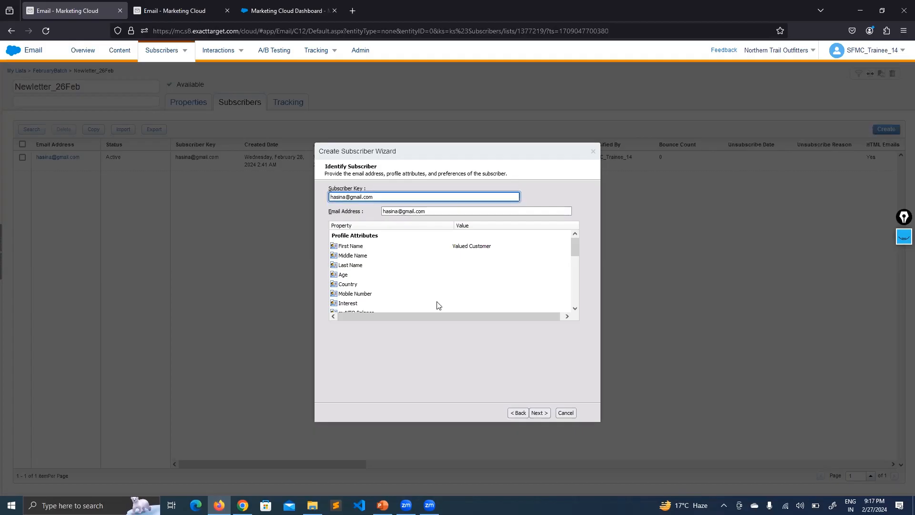
text(1)
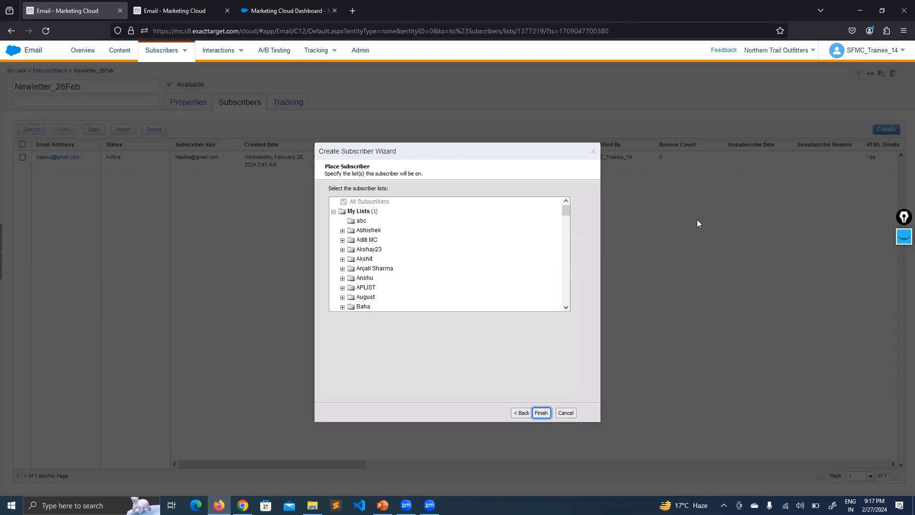
- Finish the wizard and reopen Newletter_26Feb to show both subscribers' different keys
key(Return)
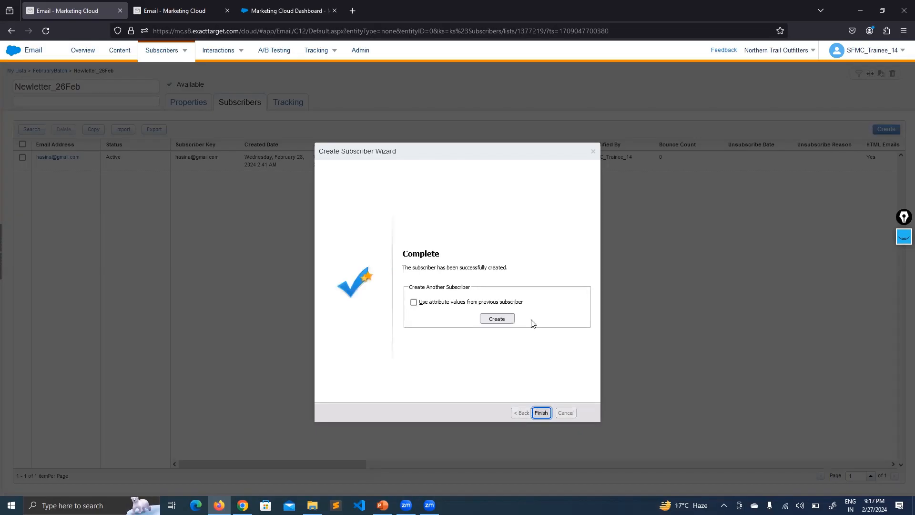
key(Return)
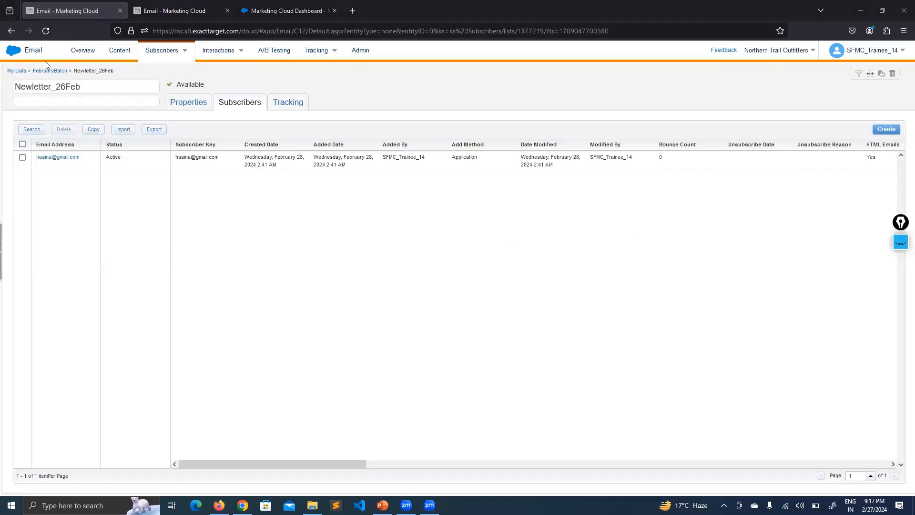
click(66, 71)
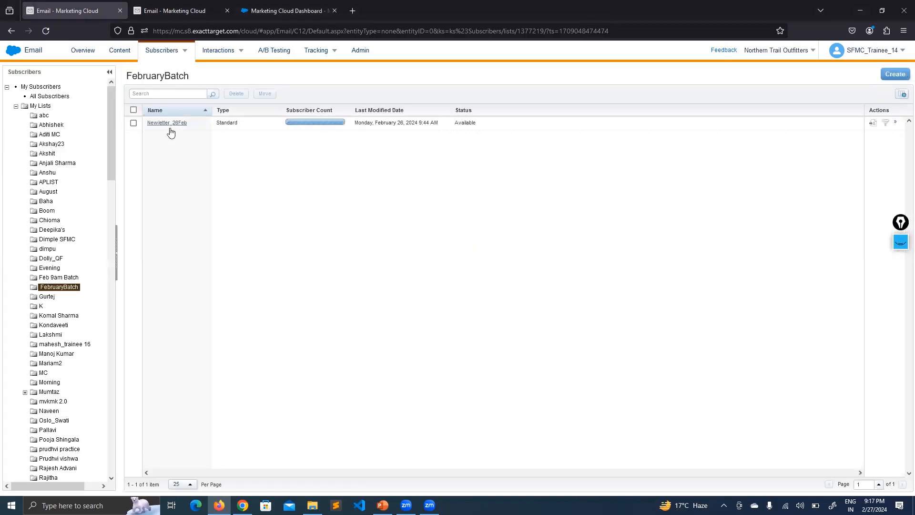
click(168, 125)
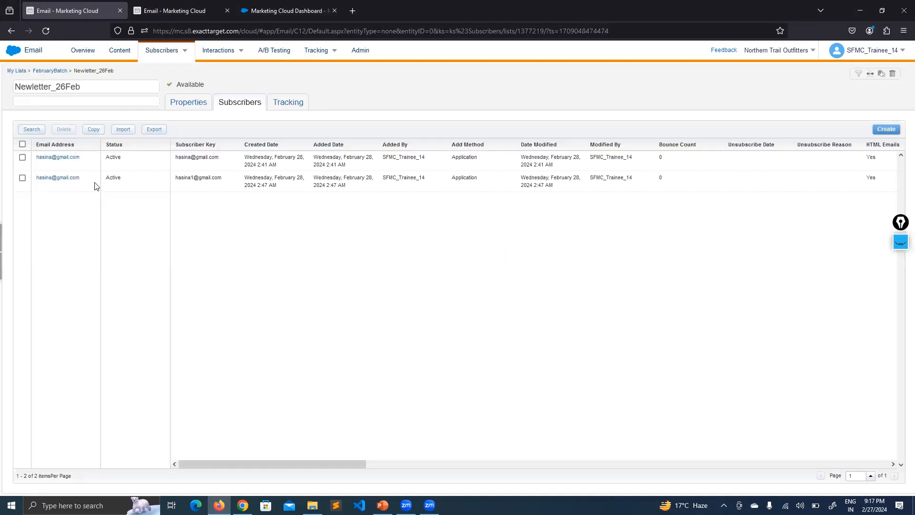
double_click(178, 181)
click(236, 207)
- Rerun the Email Address search, now returning 2 subscribers, and sort them by Subscriber Key
key(ctrl+Tab)
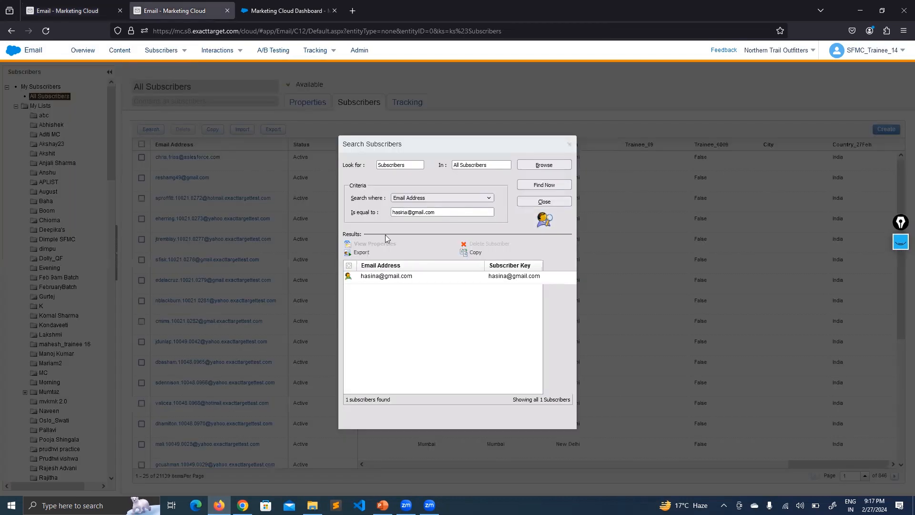
click(522, 187)
click(424, 199)
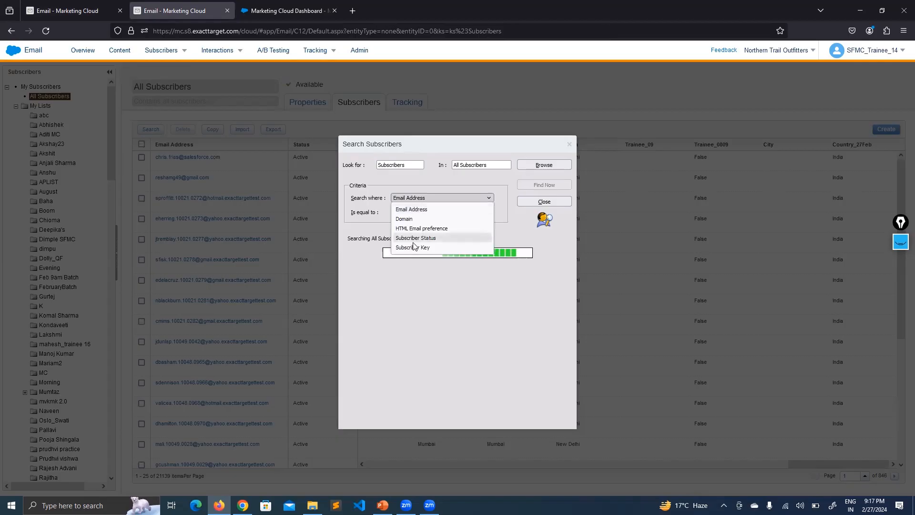
click(421, 180)
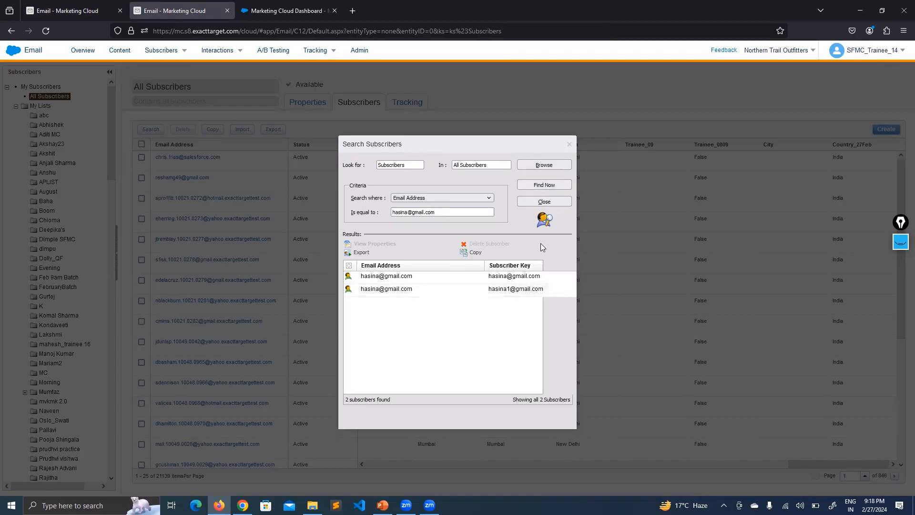
click(529, 265)
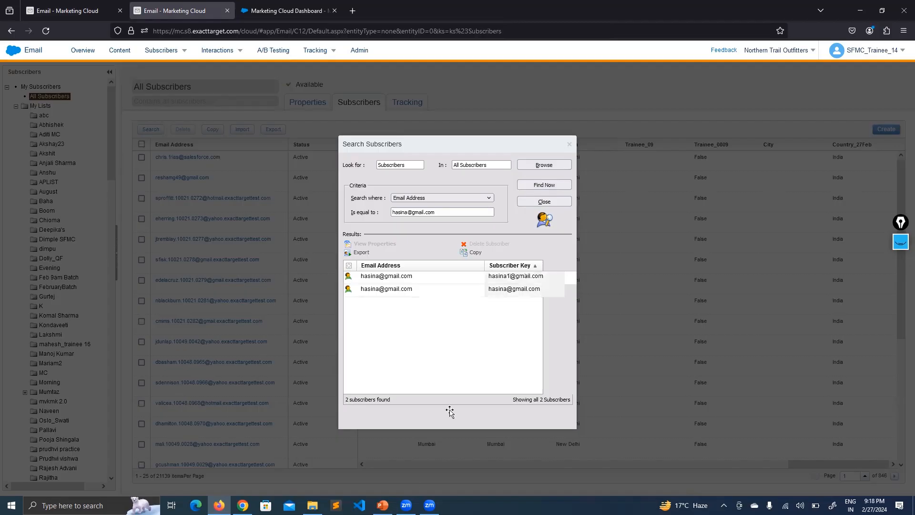
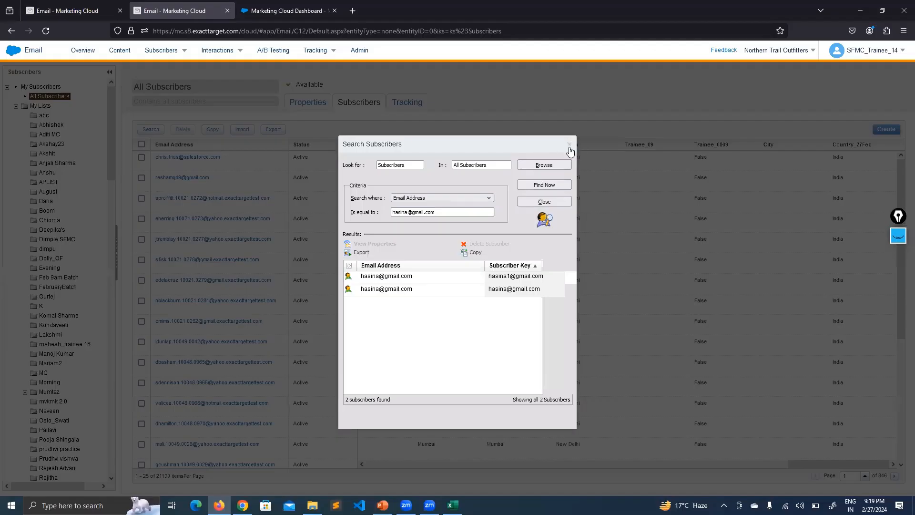
- Switch back to the browser tab showing the Newletter_26Feb list
click(113, 5)
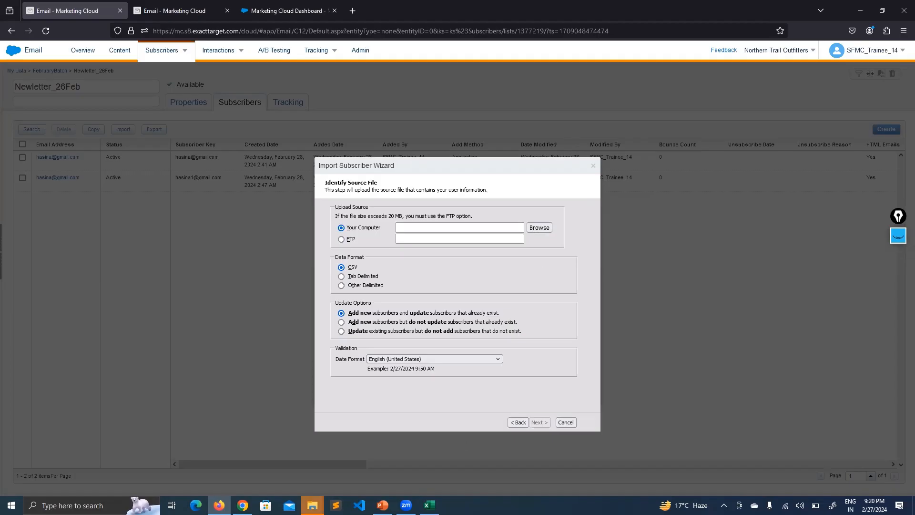
click(312, 504)
click(264, 457)
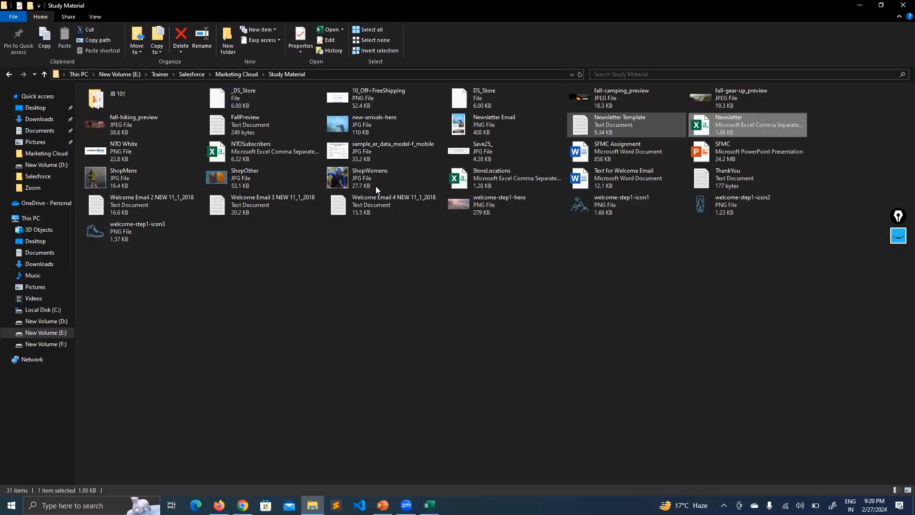
click(558, 360)
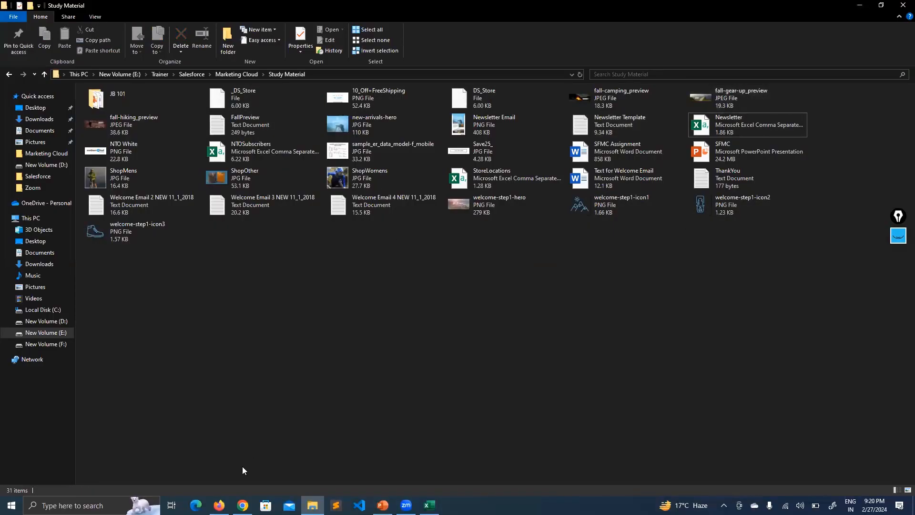
click(218, 504)
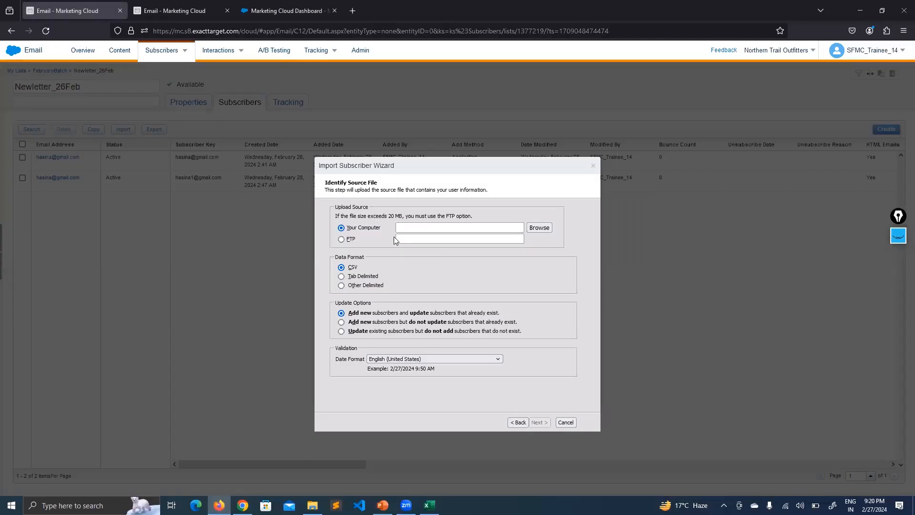
- Pick Newsletter.csv from E:\Trainer\Salesforce\Marketing Cloud\Study Material as the file to upload
click(538, 228)
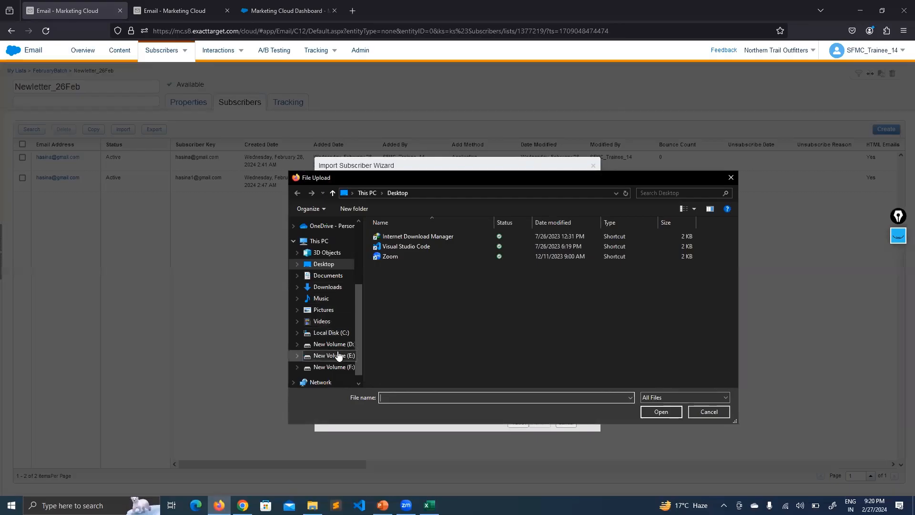
click(339, 356)
double_click(408, 372)
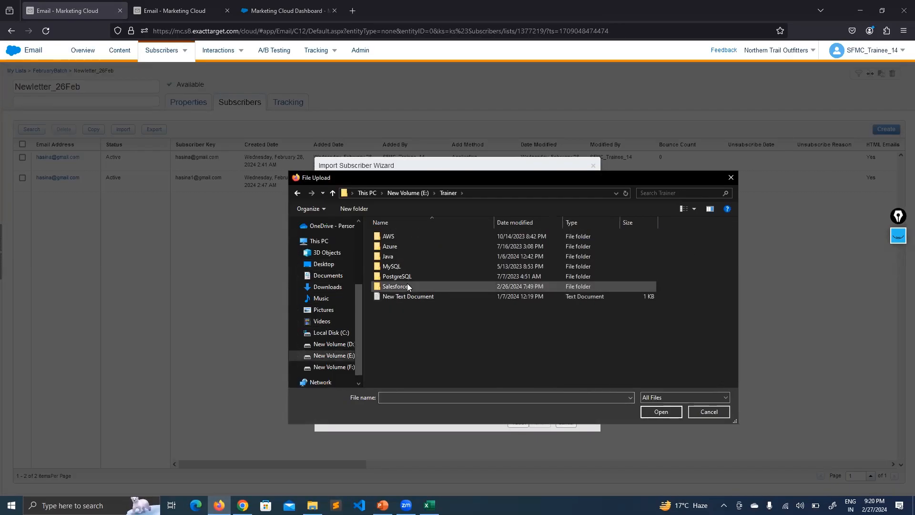
double_click(408, 285)
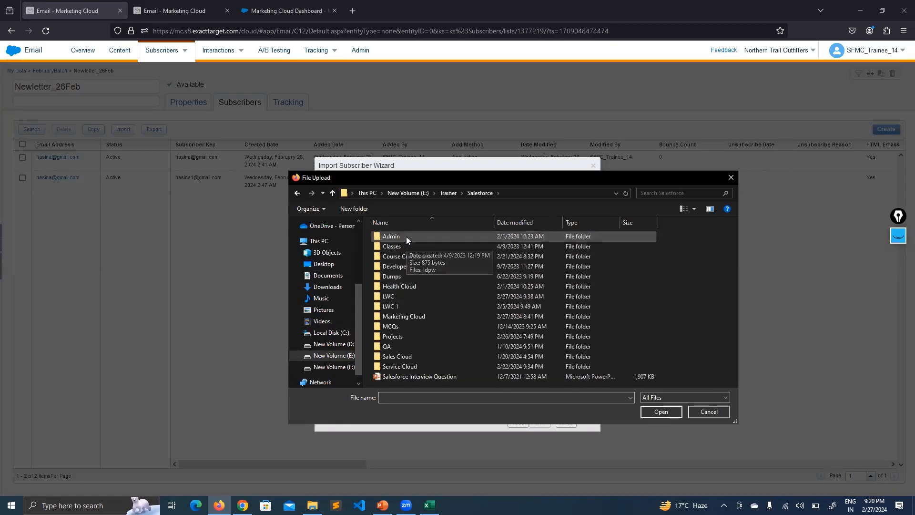
double_click(400, 316)
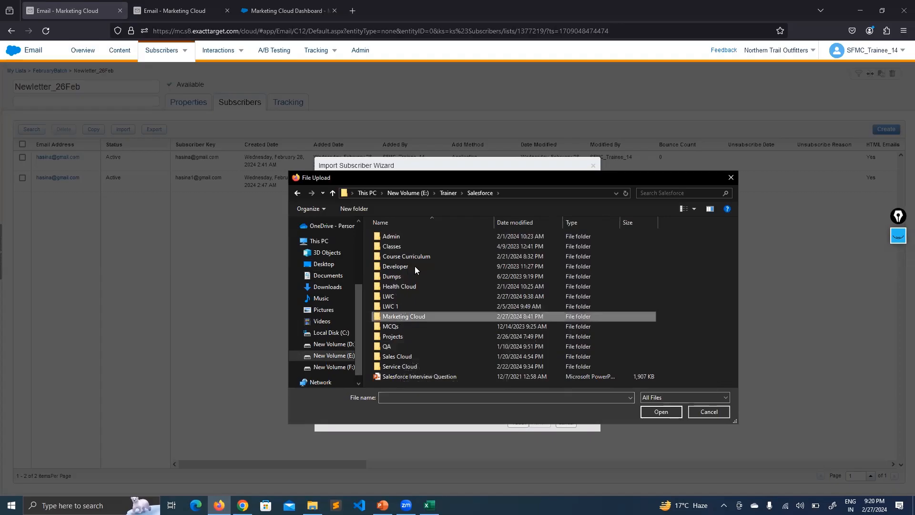
double_click(417, 237)
scroll(431, 268, down, 3)
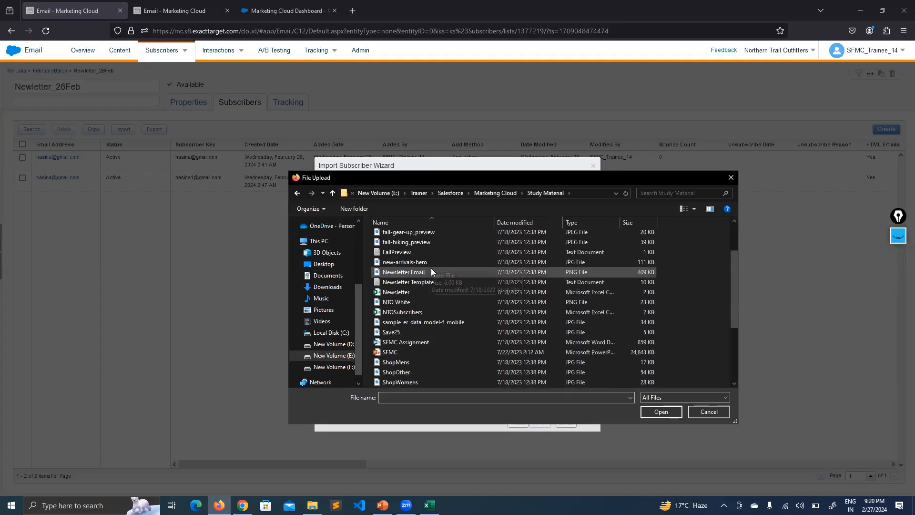
click(419, 293)
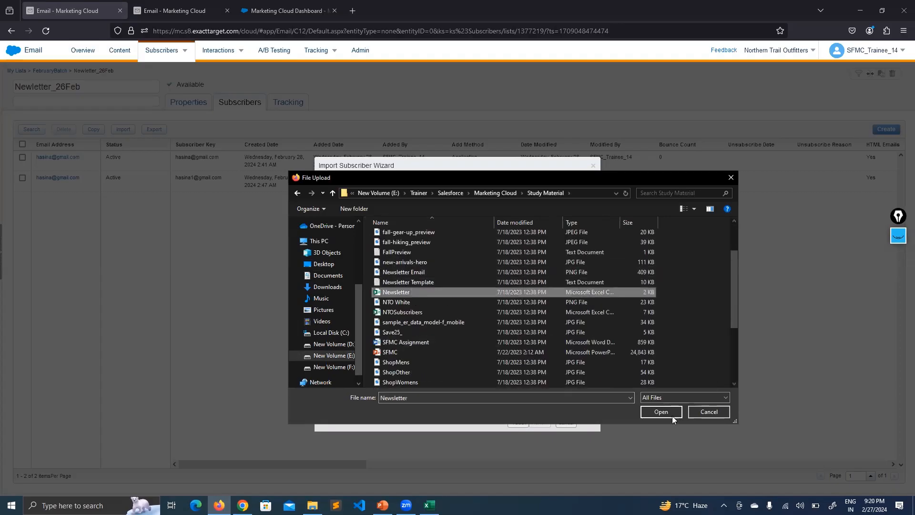
click(659, 409)
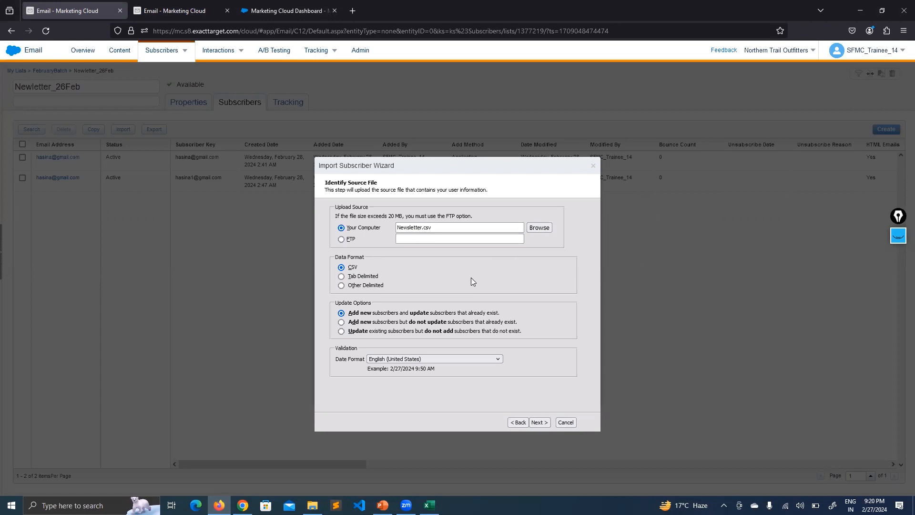
- Highlight the add-and-update subscribers option, then upload Newsletter.csv and continue to Map Attributes
click(898, 235)
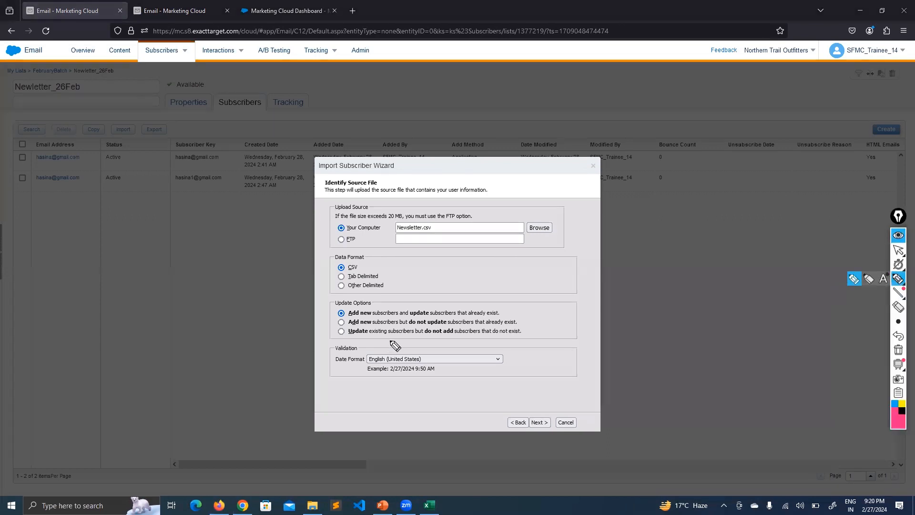
mouse_move(508, 311)
mouse_down()
mouse_move(545, 318)
mouse_move(538, 334)
mouse_move(566, 324)
mouse_up()
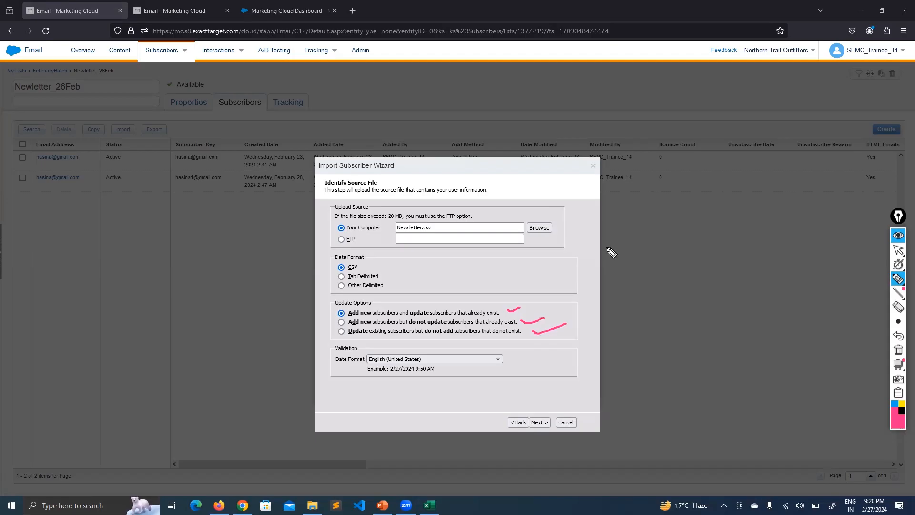
click(899, 351)
click(898, 216)
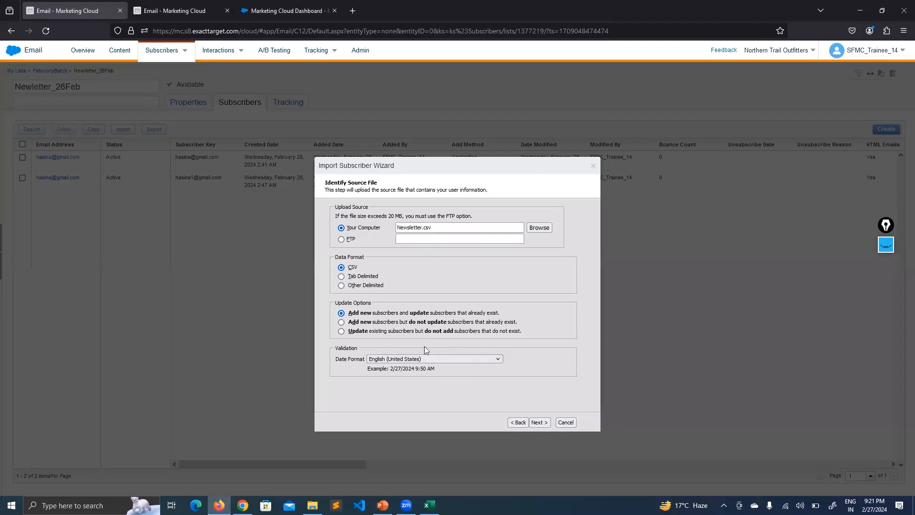
click(541, 421)
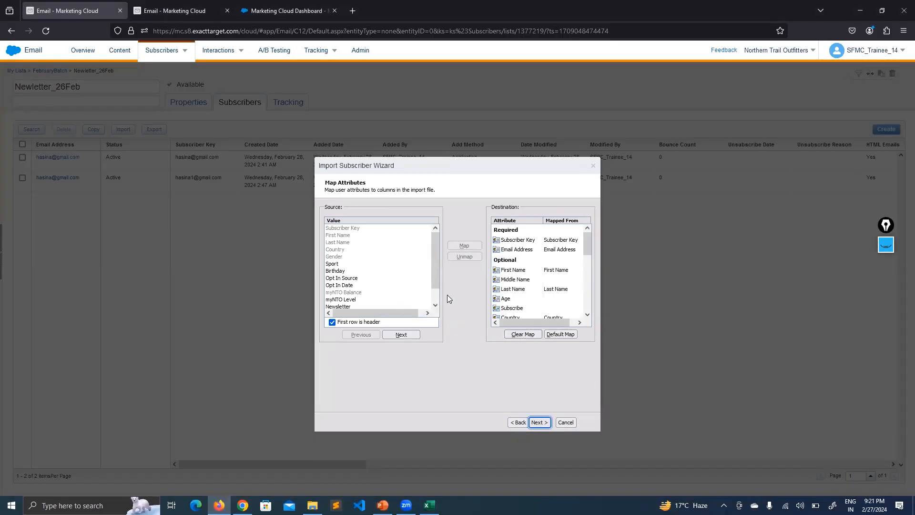
- Highlight the Source and Destination lists and the required Subscriber Key attribute
click(886, 244)
click(885, 287)
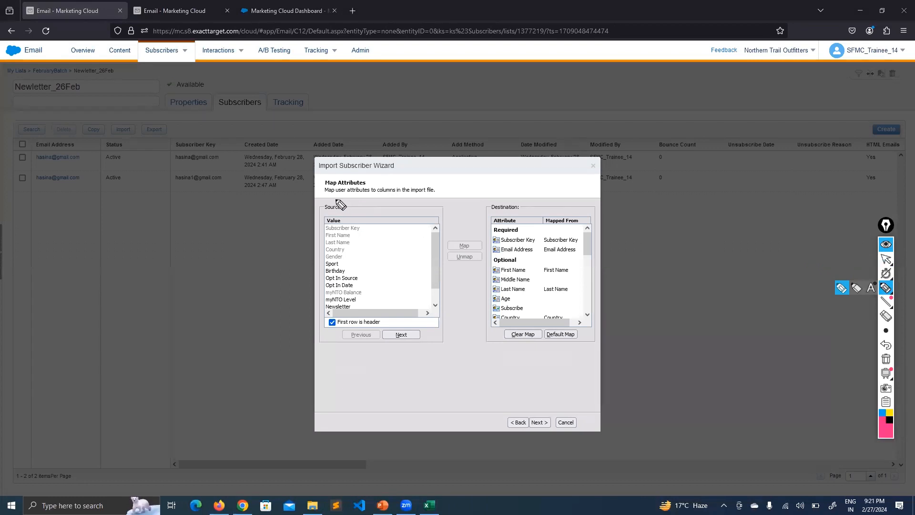
drag(336, 200, 323, 206)
drag(518, 195, 521, 215)
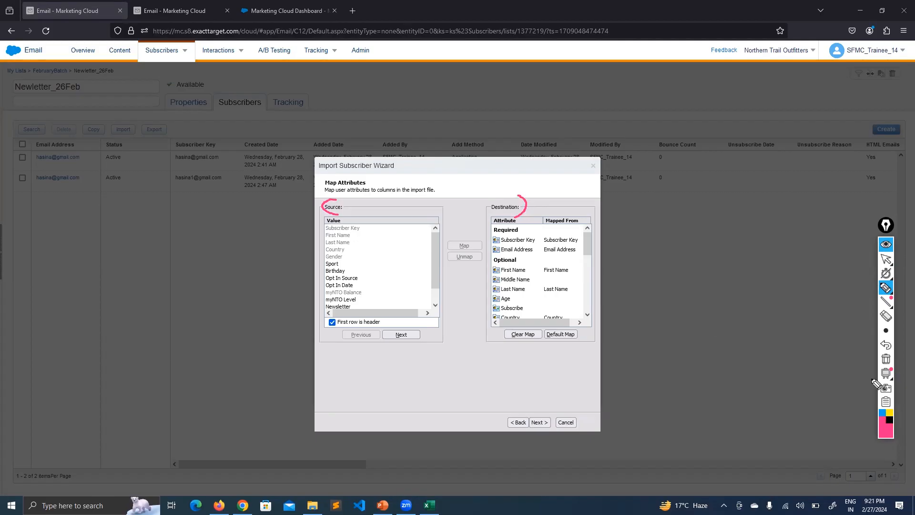
click(884, 359)
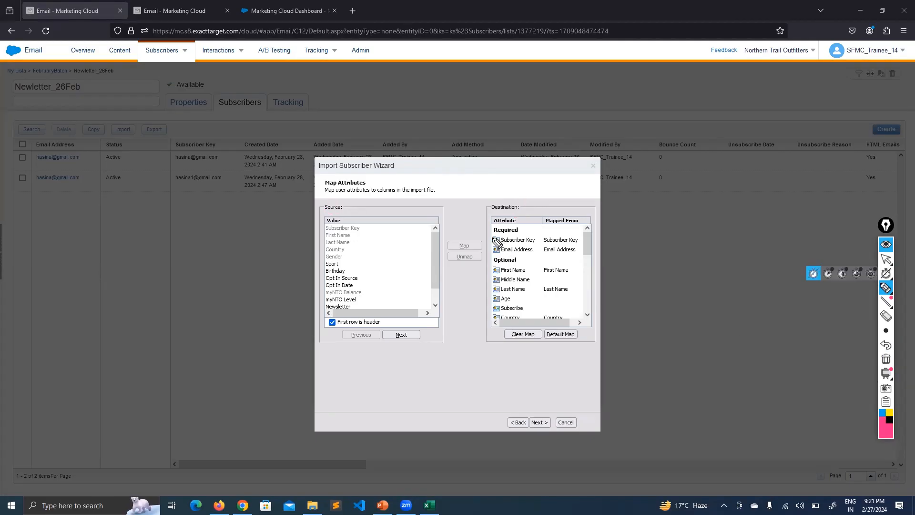
drag(490, 244, 503, 253)
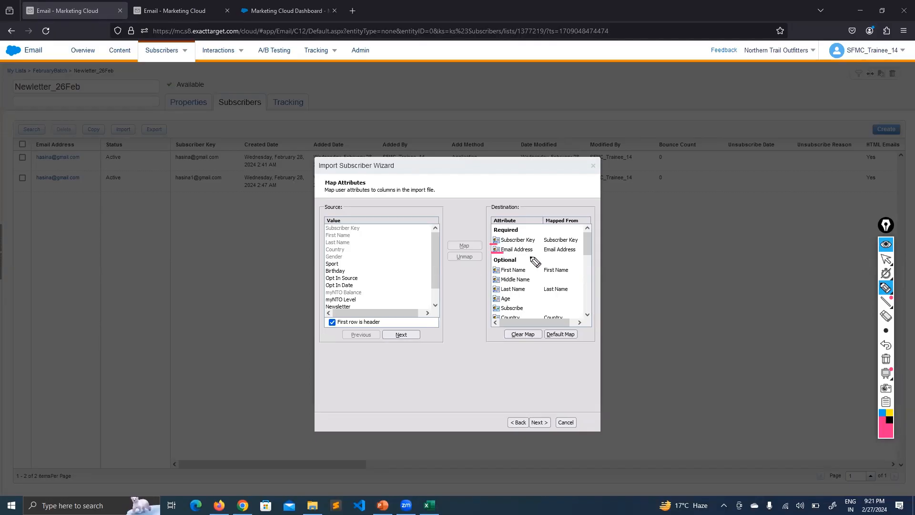
click(888, 244)
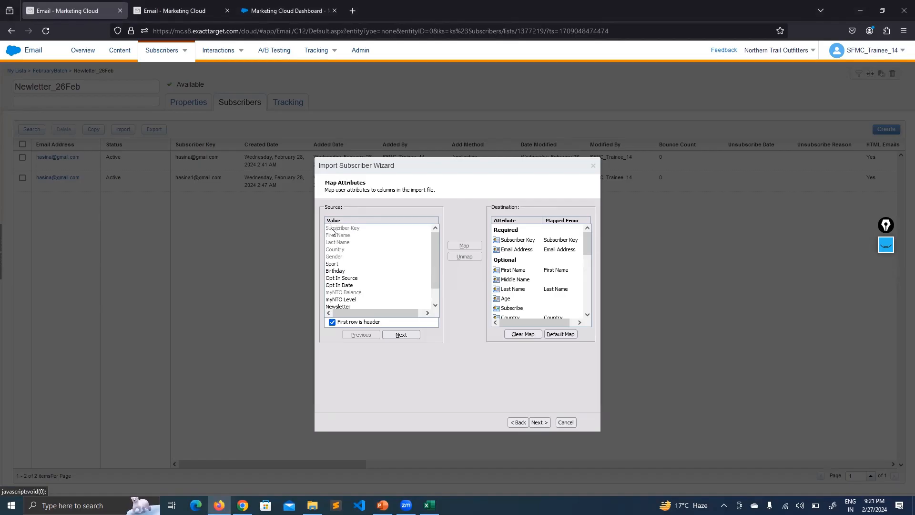
- Browse destination attributes such as City and Country_27Feb, then clear every existing mapping
scroll(537, 249, down, 8)
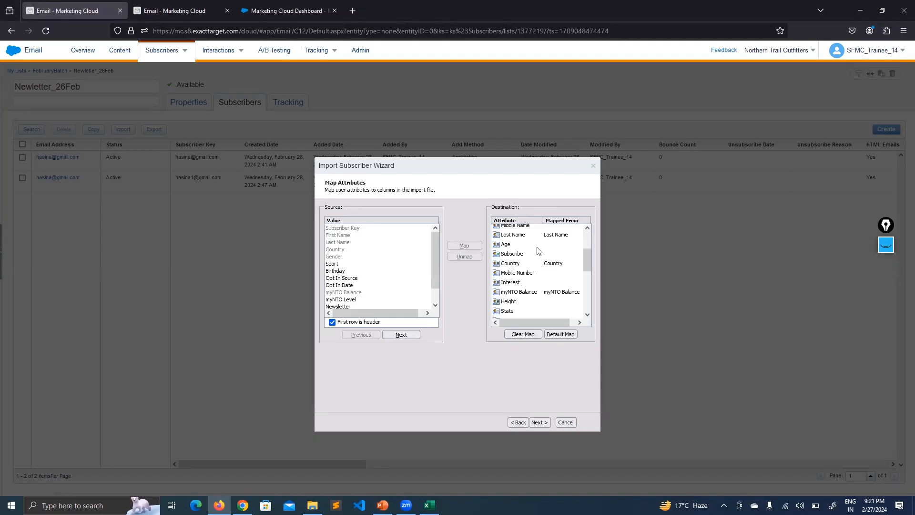
click(520, 294)
click(506, 285)
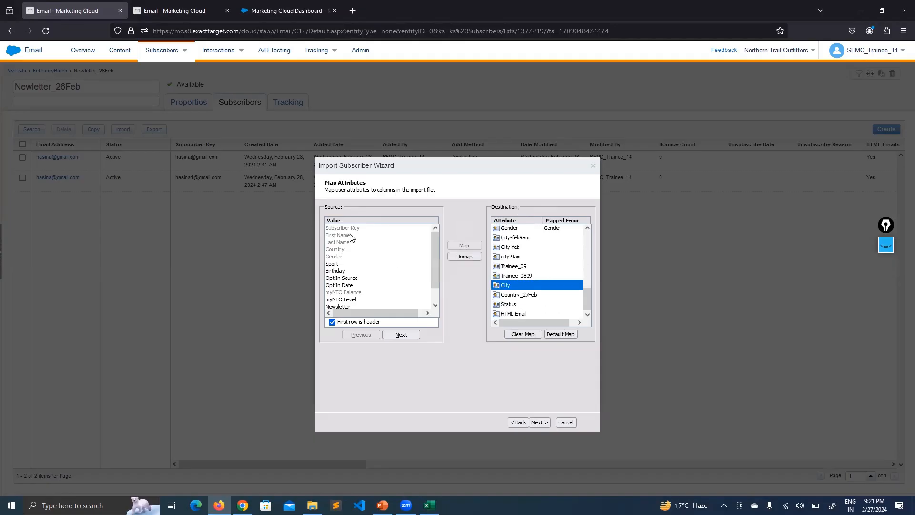
scroll(546, 291, up, 8)
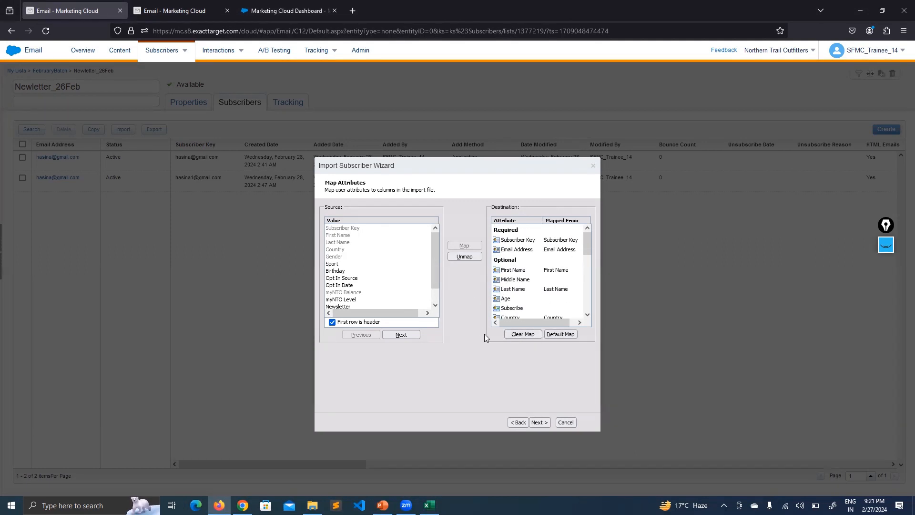
click(505, 334)
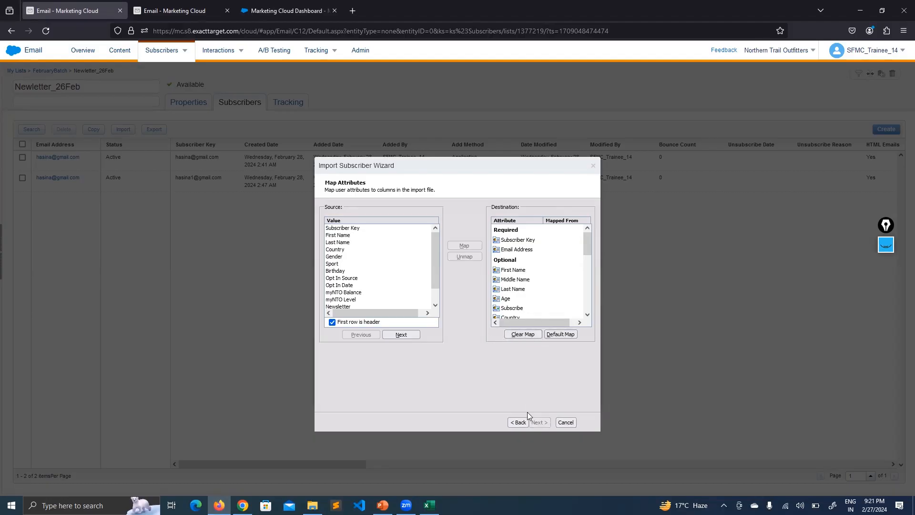
- Map the file's Subscriber Key column to Subscriber Key and view the Newsletter sheet in Excel
click(514, 242)
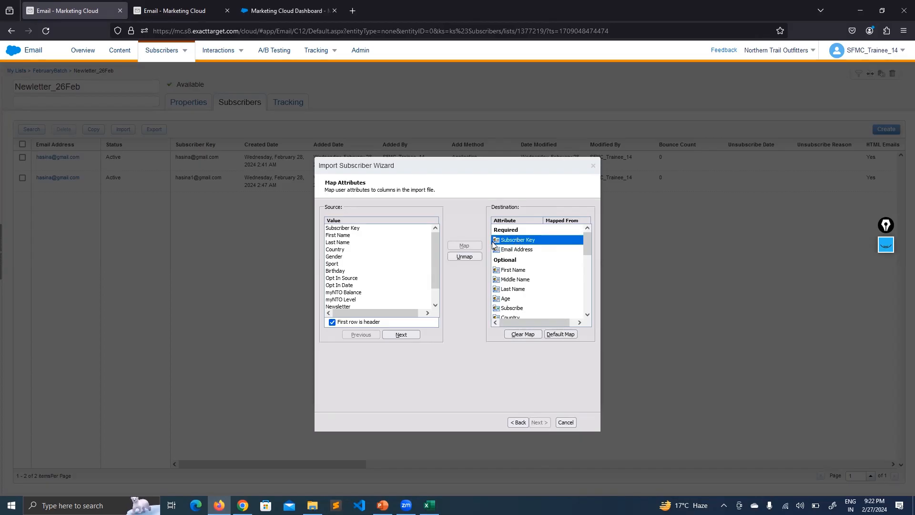
click(361, 229)
click(471, 247)
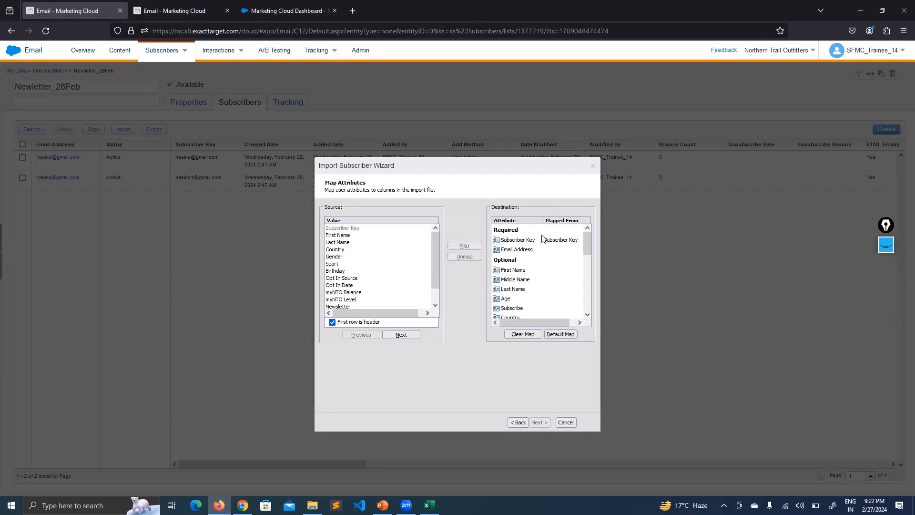
click(429, 505)
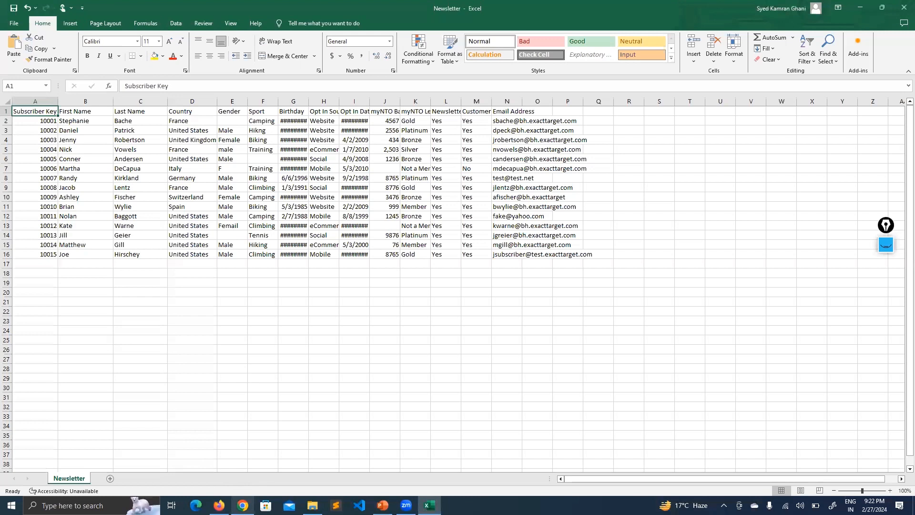
- Leave Excel and return to the Marketing Cloud import wizard in the browser
click(242, 505)
click(218, 505)
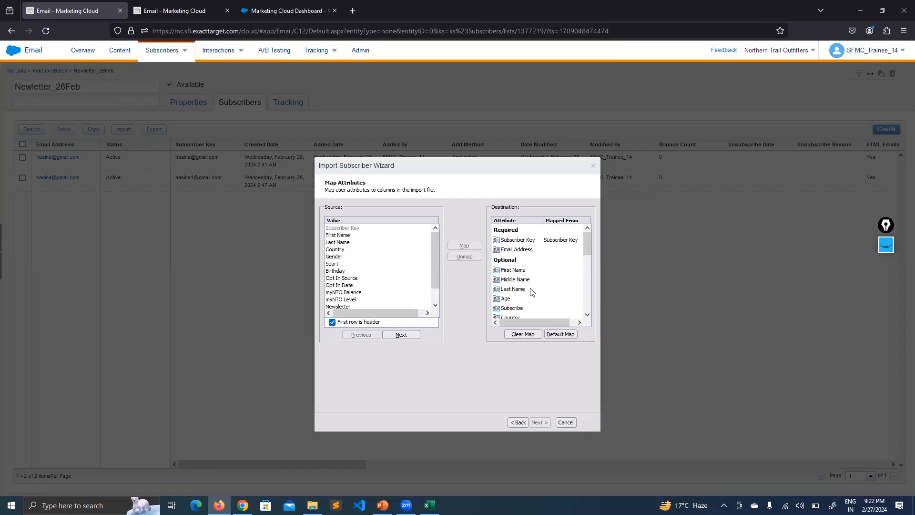
- Map the Email Address column to Email Address and reach Confirm Mappings showing 15 records
click(521, 248)
scroll(350, 264, down, 2)
click(346, 306)
click(540, 422)
mouse_move(590, 239)
mouse_down()
mouse_move(587, 273)
mouse_move(582, 233)
mouse_up()
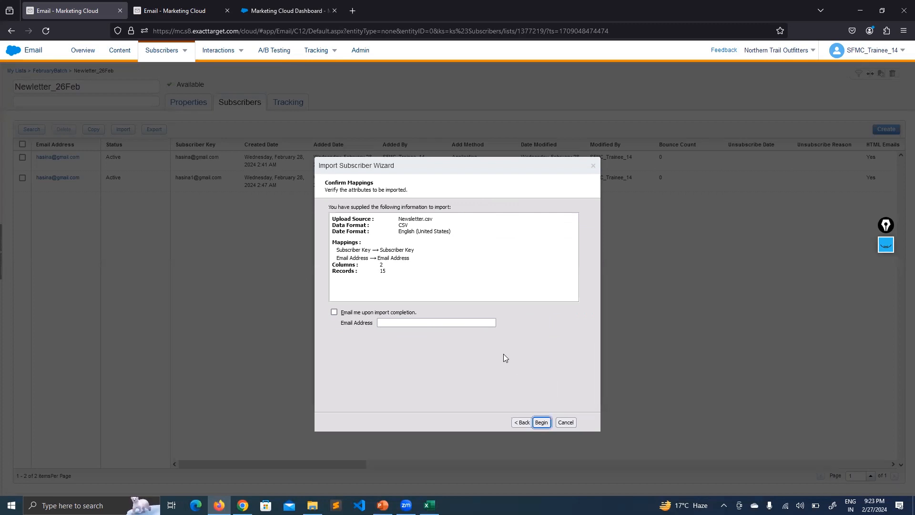
- Request a completion e-mail, replace the notification address with a new one, and begin the import
click(361, 311)
click(380, 323)
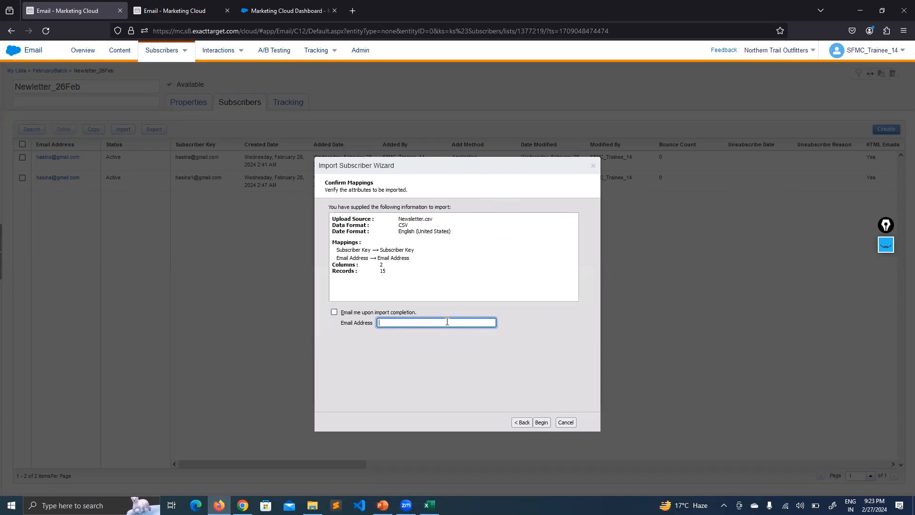
click(334, 312)
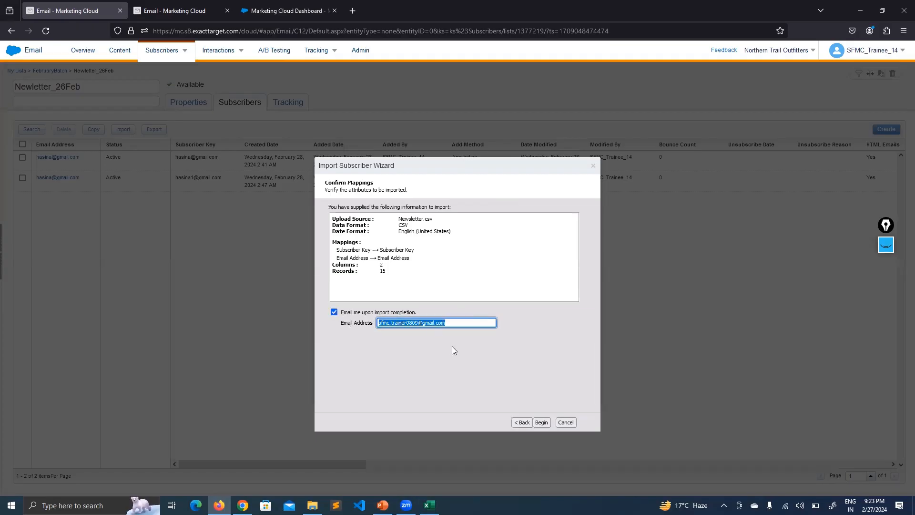
click(448, 318)
triple_click(456, 319)
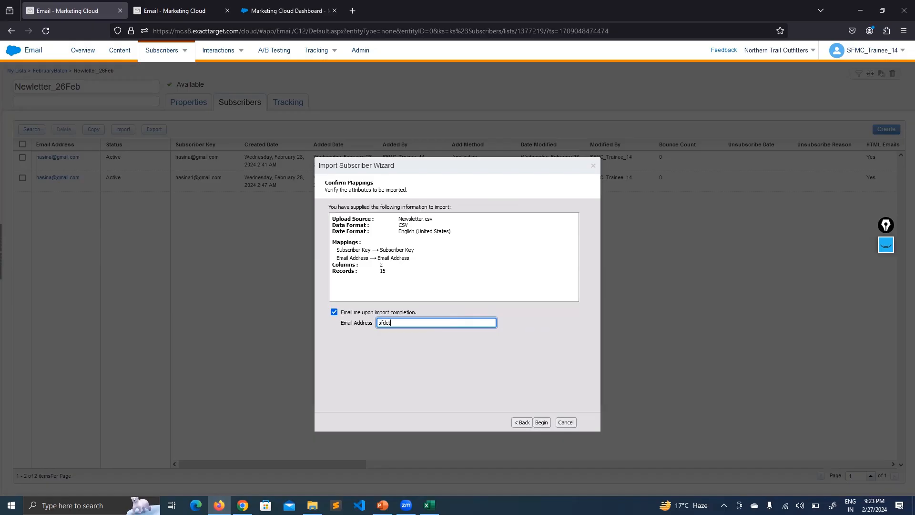
click(441, 370)
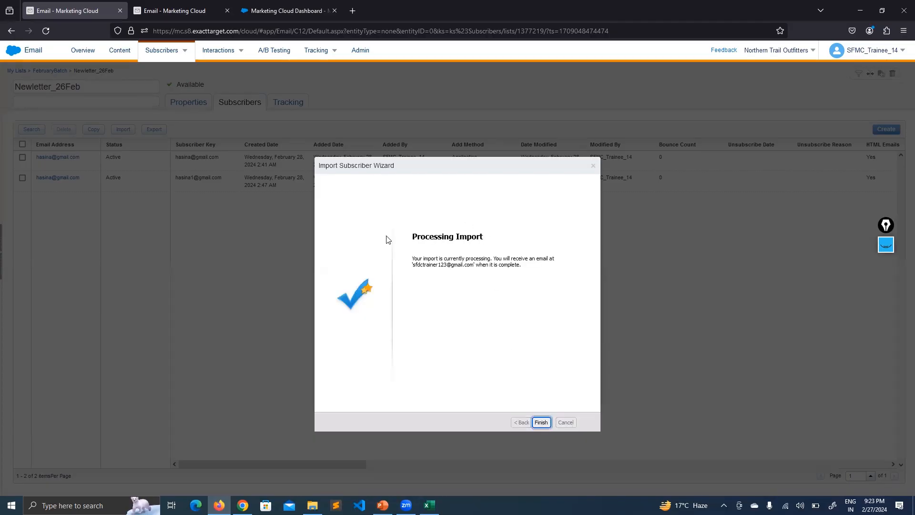
- Finish the import, point out the list's 15 subscribers, and open Newletter_26Feb
click(450, 264)
click(541, 422)
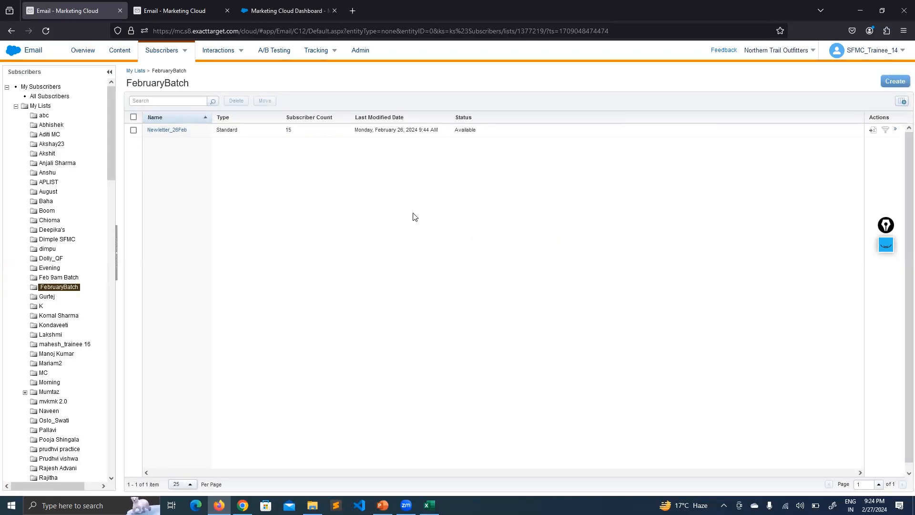
drag(291, 131, 281, 131)
click(283, 181)
click(171, 131)
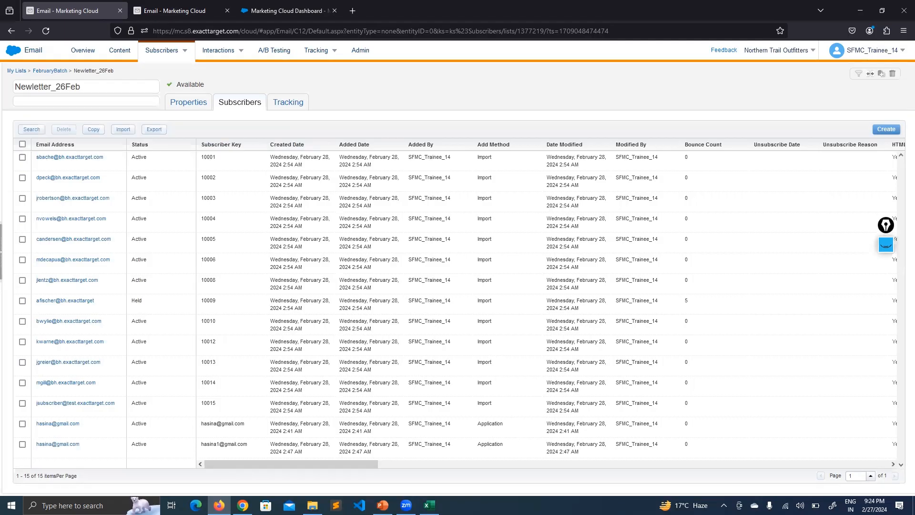
- Go to PowerPoint slide 41 and highlight the Import File Activity option
click(382, 505)
click(886, 247)
click(885, 287)
mouse_move(551, 391)
mouse_down()
mouse_move(539, 380)
mouse_move(548, 395)
mouse_move(624, 380)
mouse_up()
- Erase the slide annotations and show slide 42, Create Subscriber Wizard
click(886, 359)
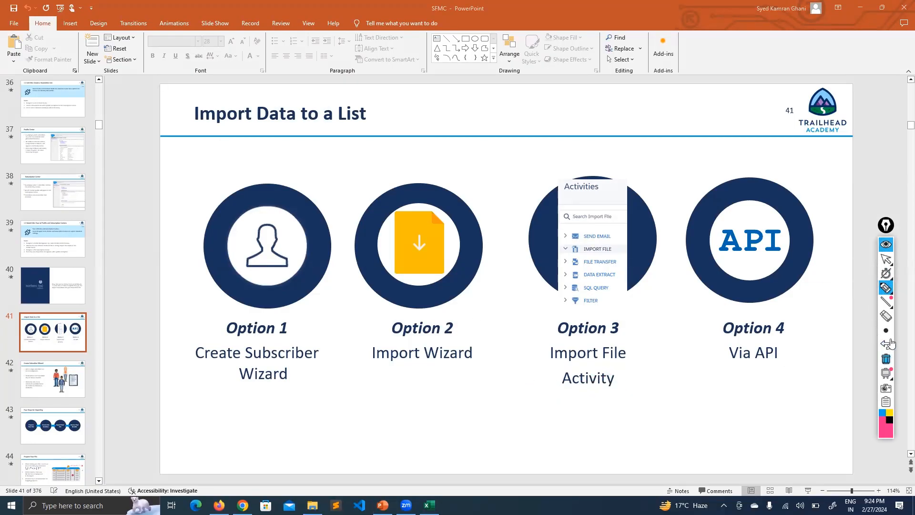
click(887, 244)
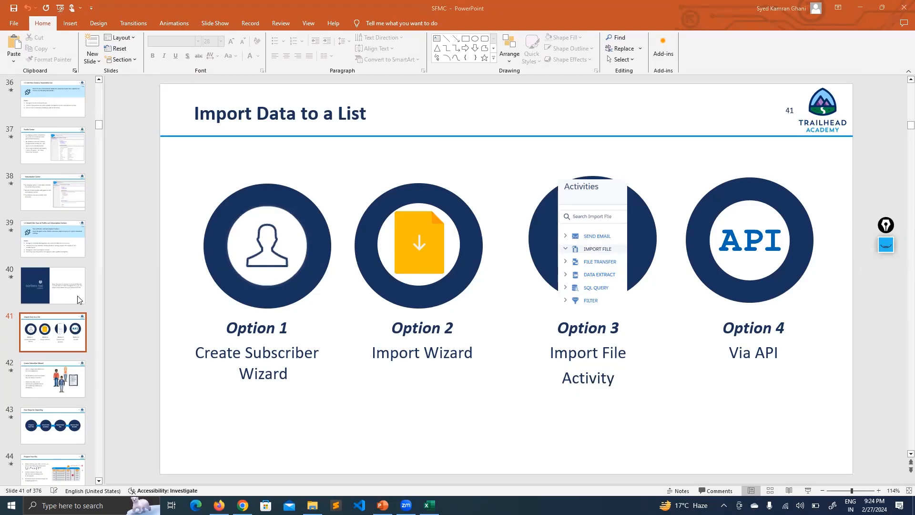
click(56, 380)
click(57, 380)
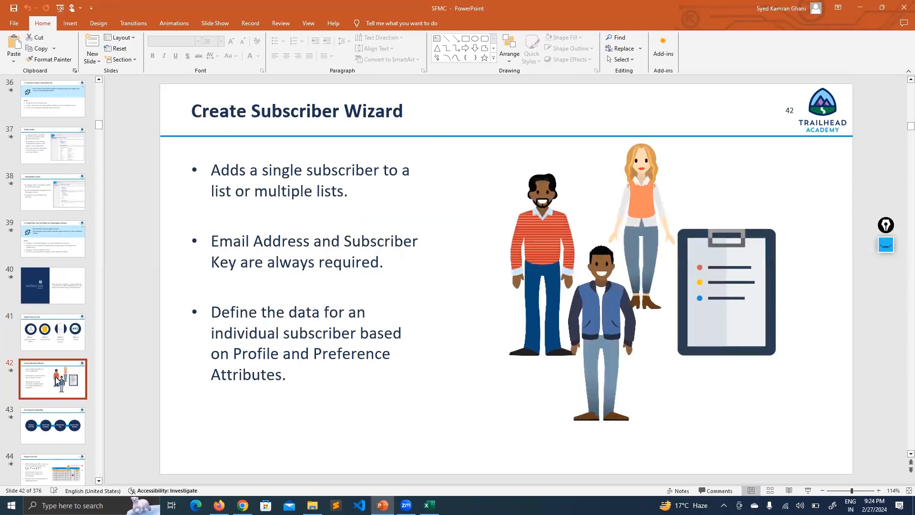
- Page through the import slides to Import Types, then go back to the browser
key(Down)
key(Down)
key(Down)
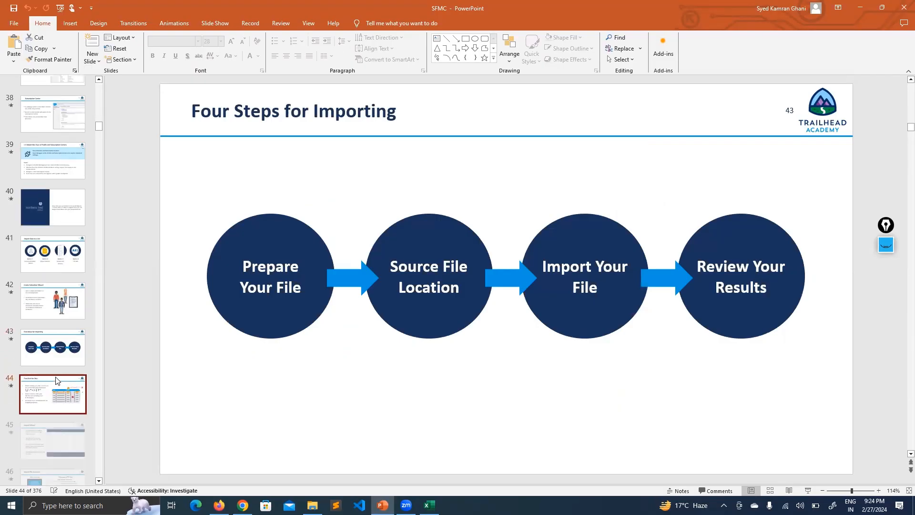
key(Up)
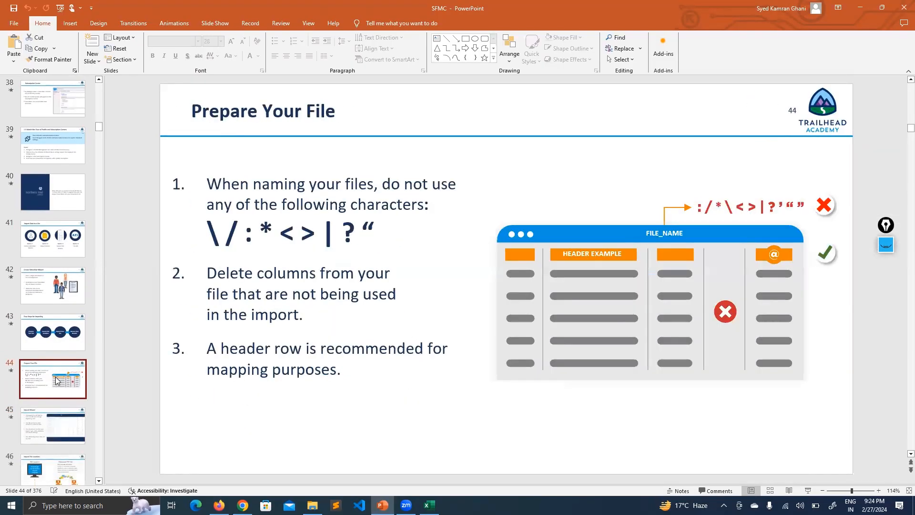
key(Down)
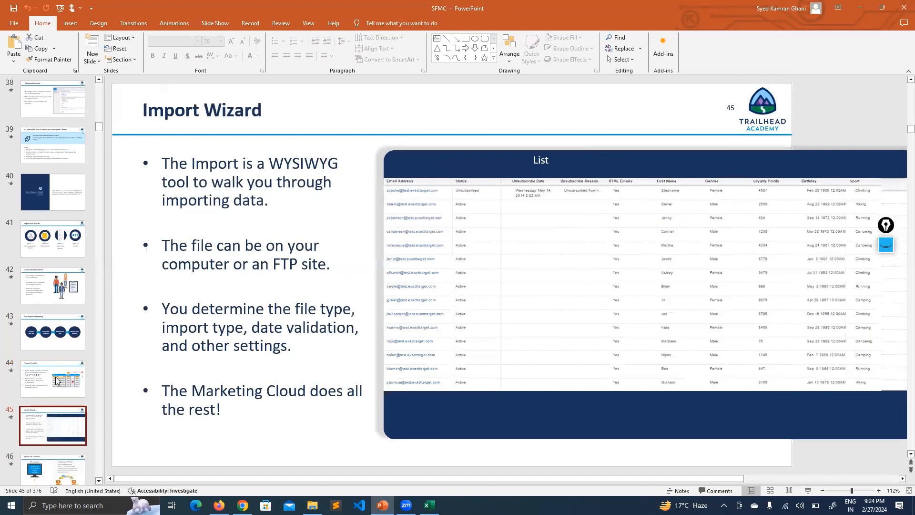
key(Down)
key(Down)
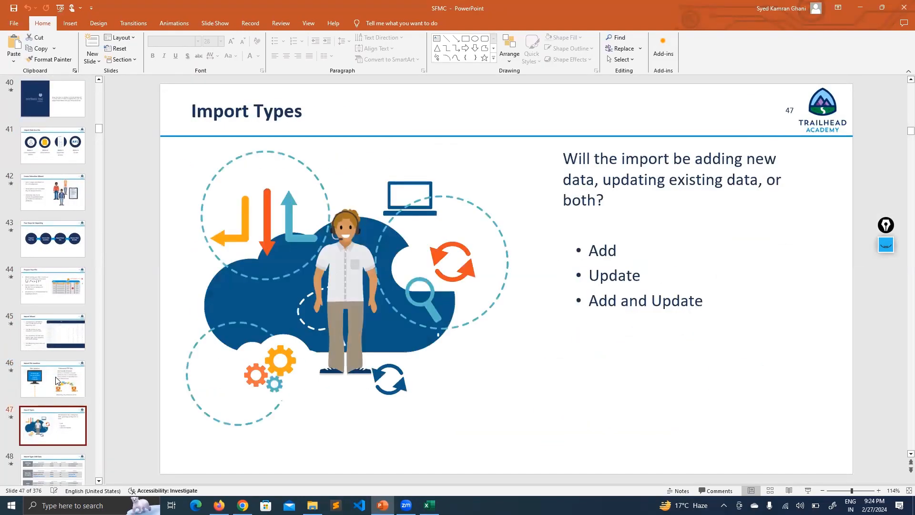
key(Down)
key(Up)
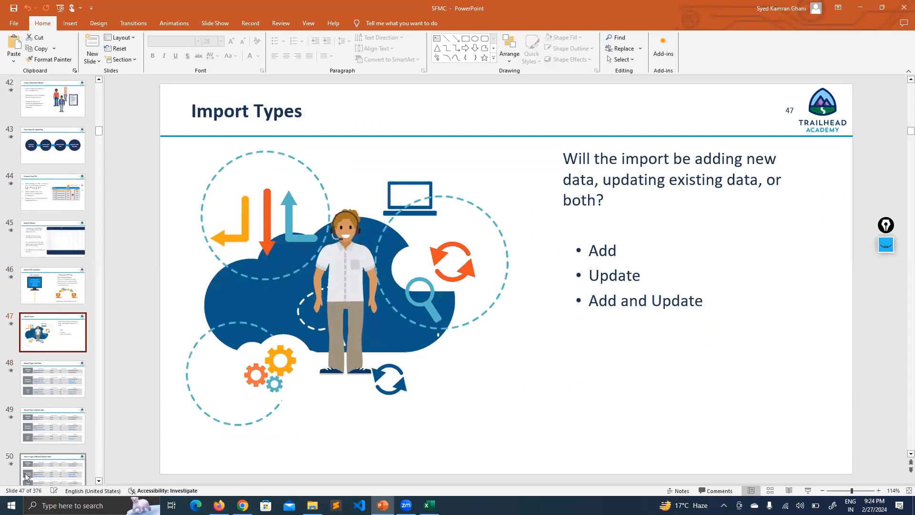
click(243, 506)
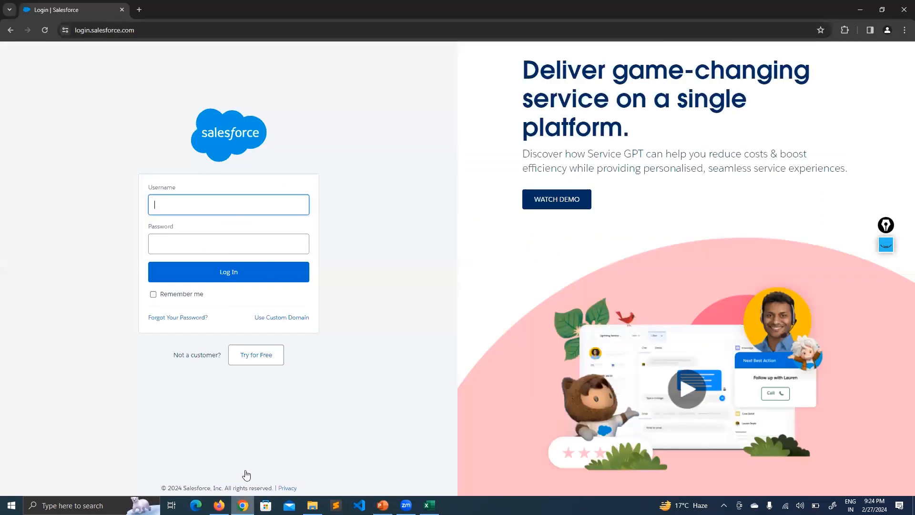
- Start a new import into Newletter_26Feb and accept the opt-in certification
click(219, 505)
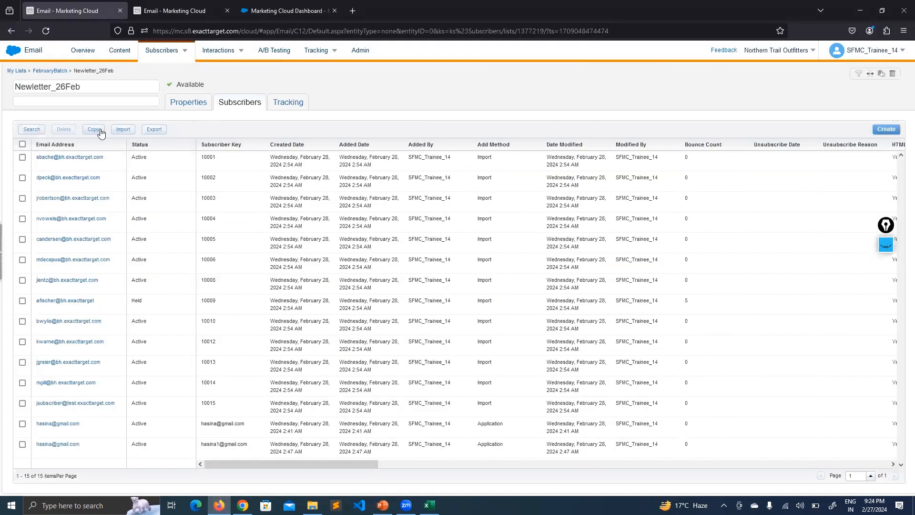
click(121, 129)
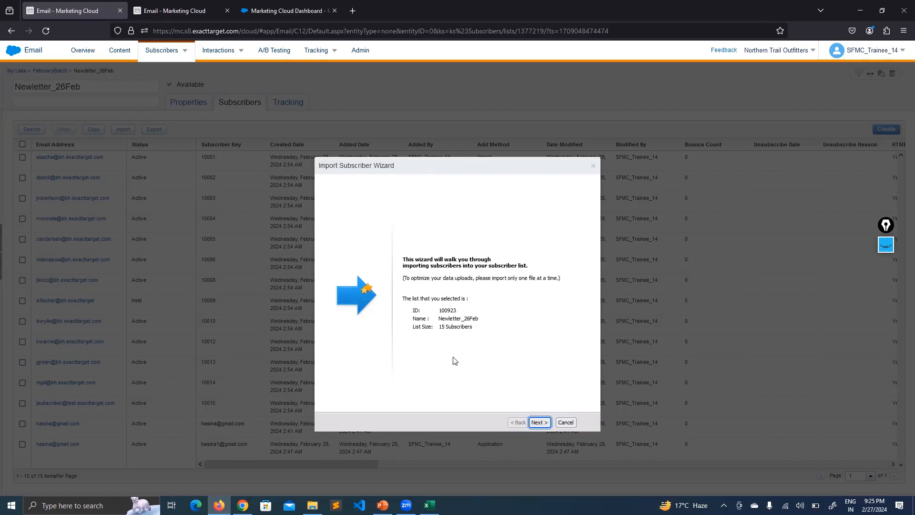
click(539, 422)
click(339, 326)
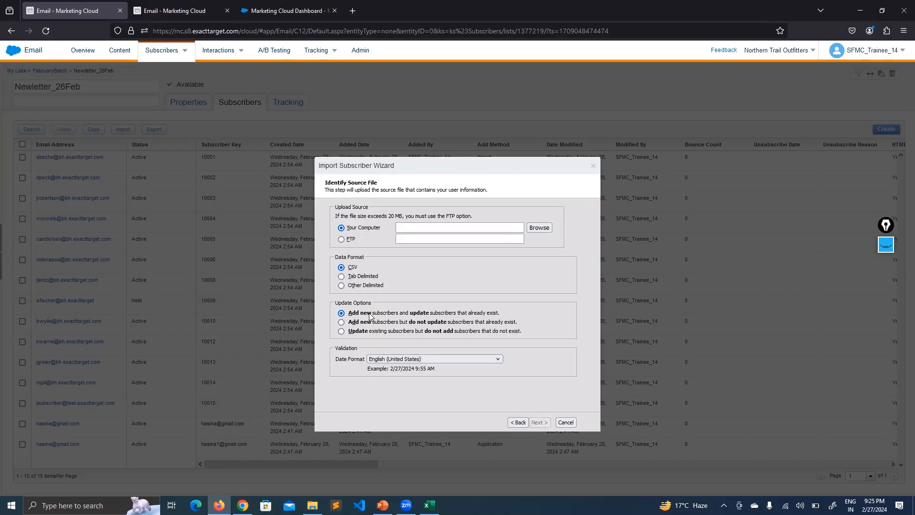
- Choose update-only import, then return to PowerPoint's slide 48, Import Type: Add Data
click(341, 322)
click(342, 331)
key(alt+Tab)
click(76, 375)
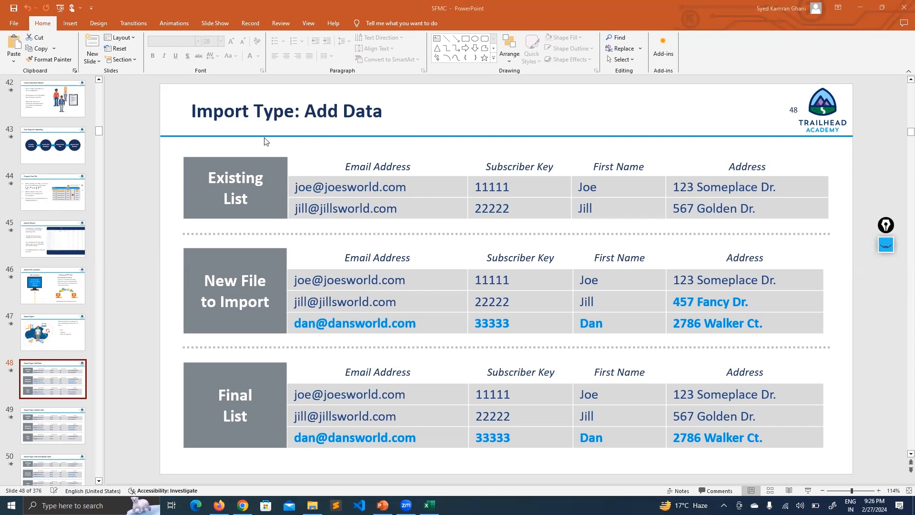
scroll(59, 374, down, 1)
click(57, 397)
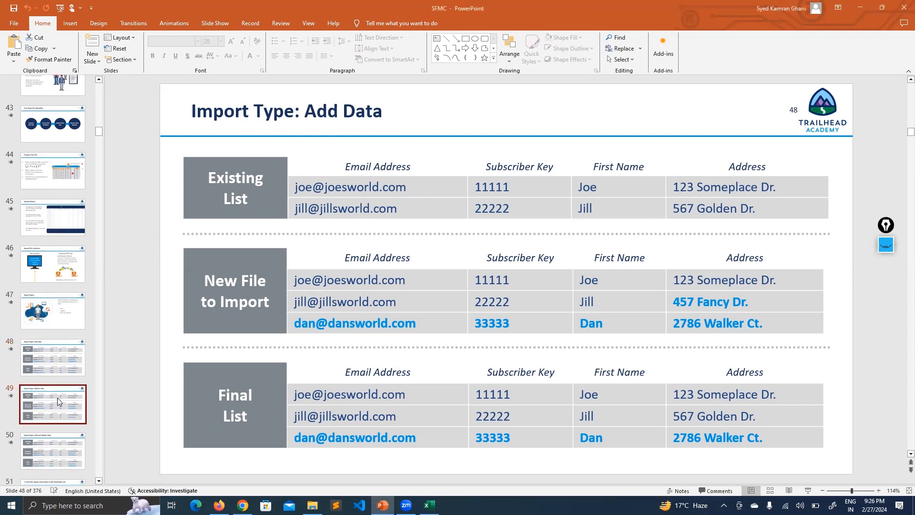
key(Down)
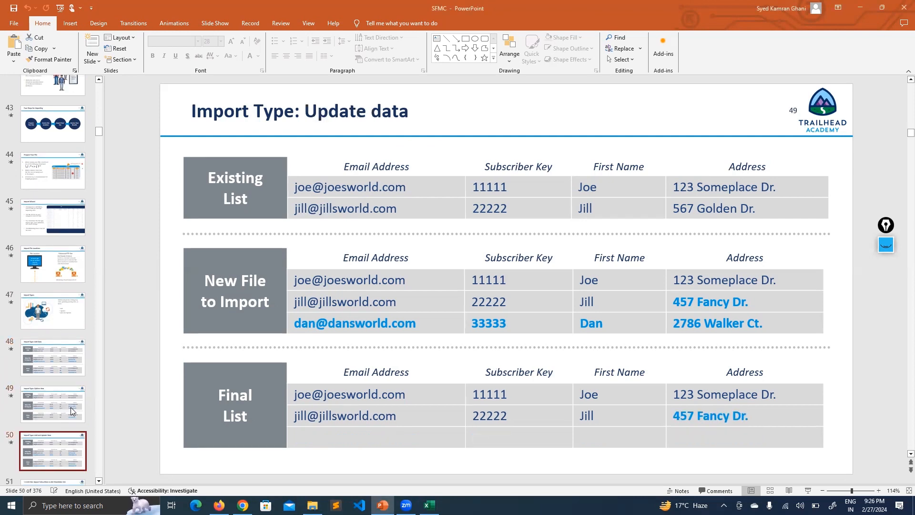
key(Up)
key(Up)
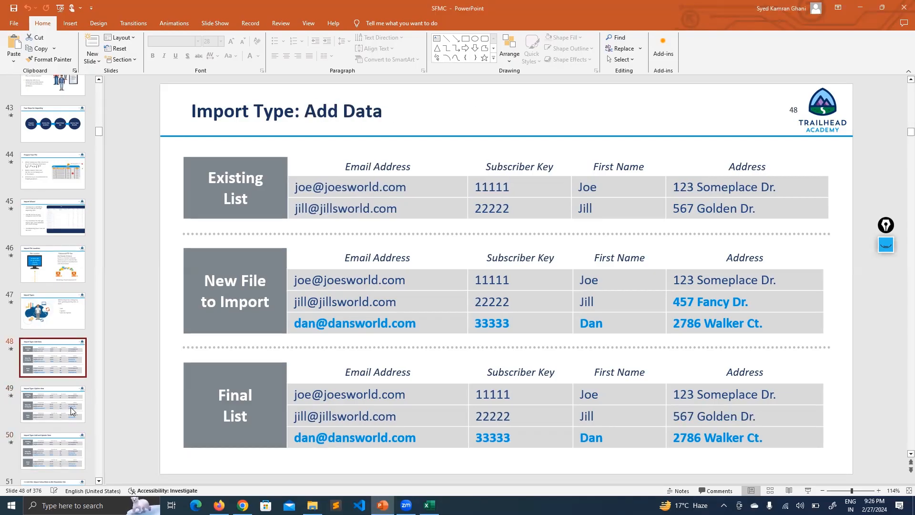
click(885, 244)
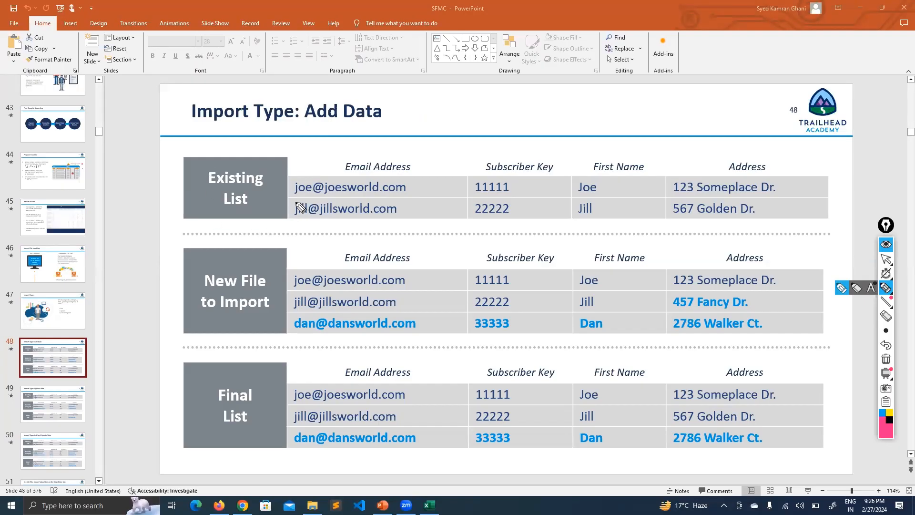
drag(295, 200, 308, 220)
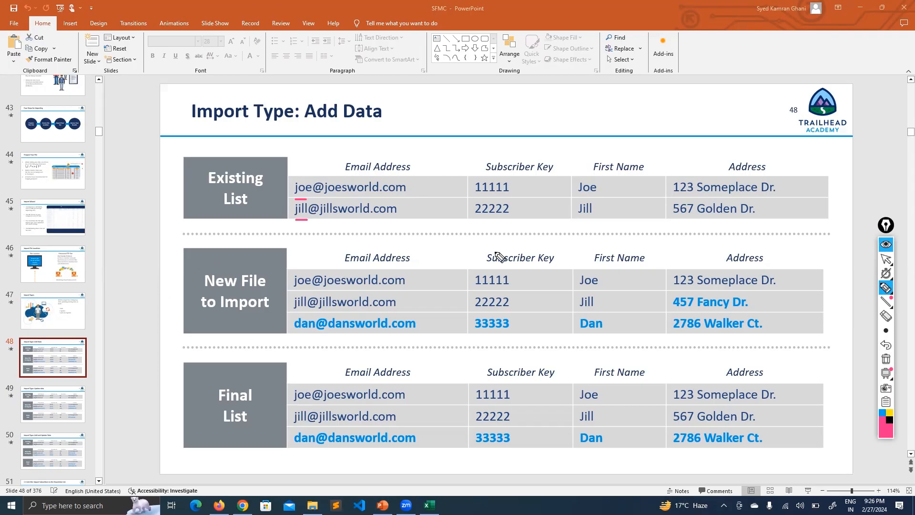
drag(291, 334, 776, 334)
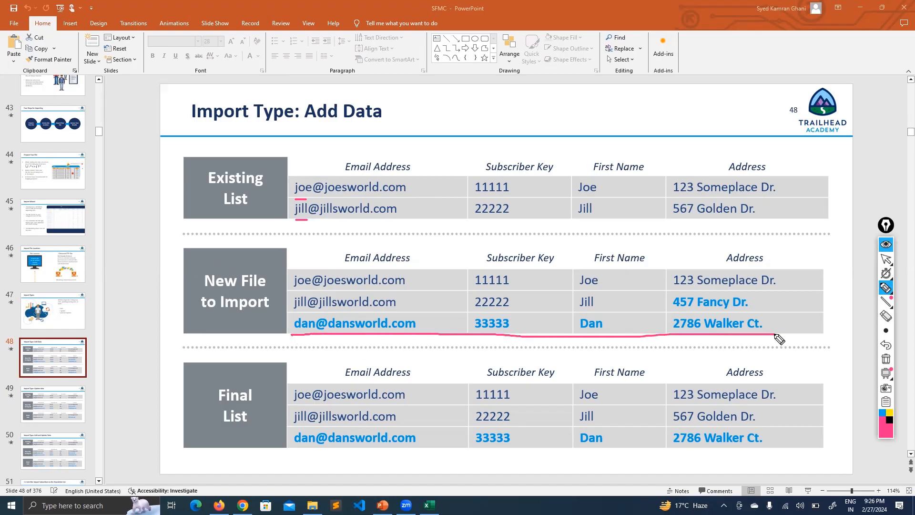
mouse_move(711, 291)
mouse_down()
mouse_move(660, 302)
mouse_move(720, 315)
mouse_move(739, 289)
mouse_up()
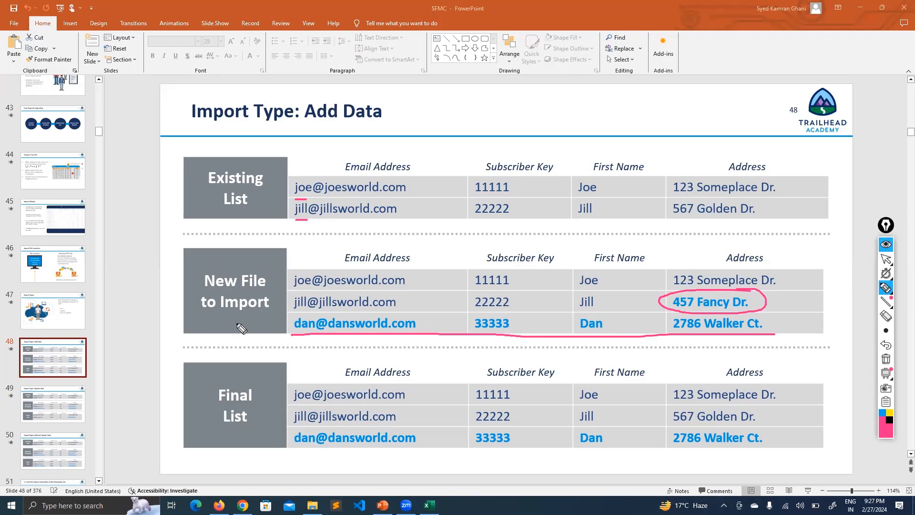
click(886, 359)
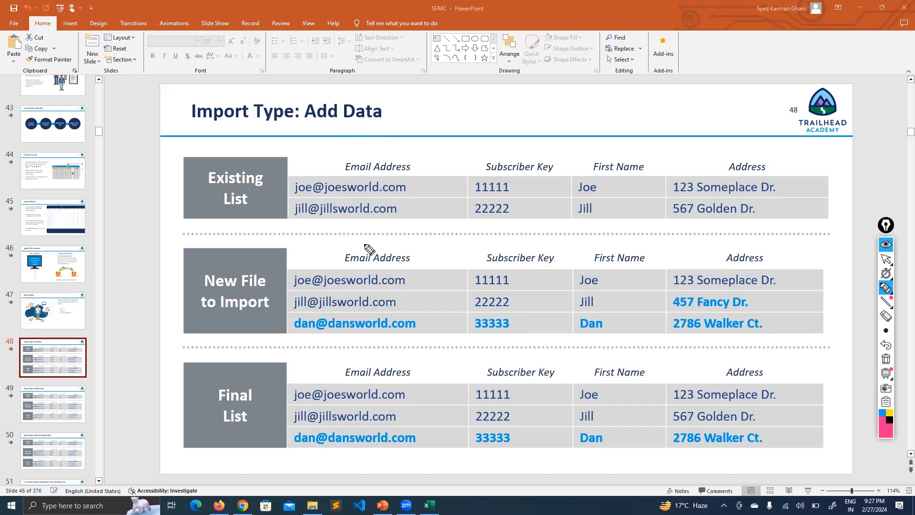
drag(798, 180, 801, 215)
drag(799, 385, 787, 421)
drag(293, 452, 779, 449)
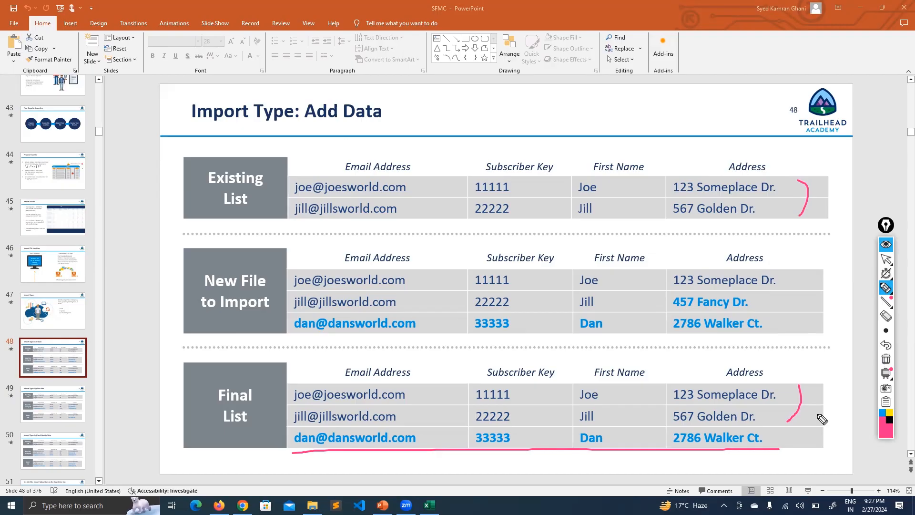
click(887, 259)
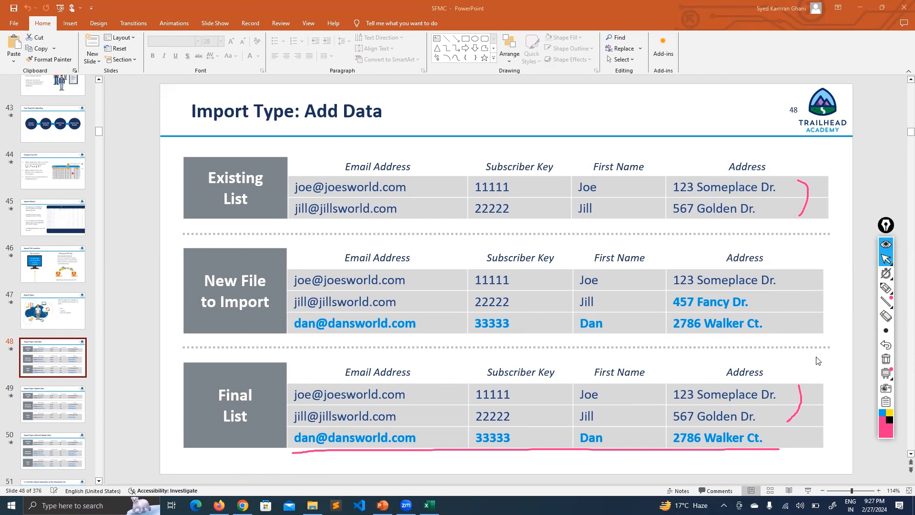
click(885, 245)
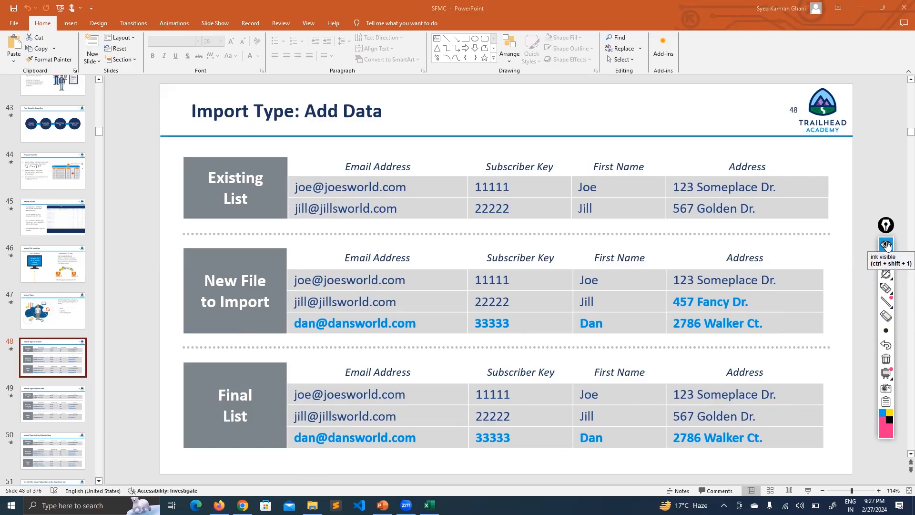
click(885, 259)
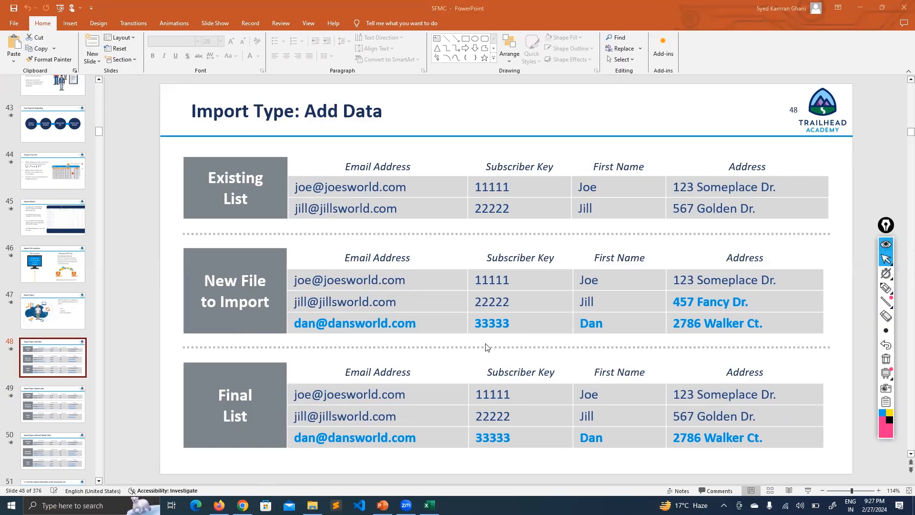